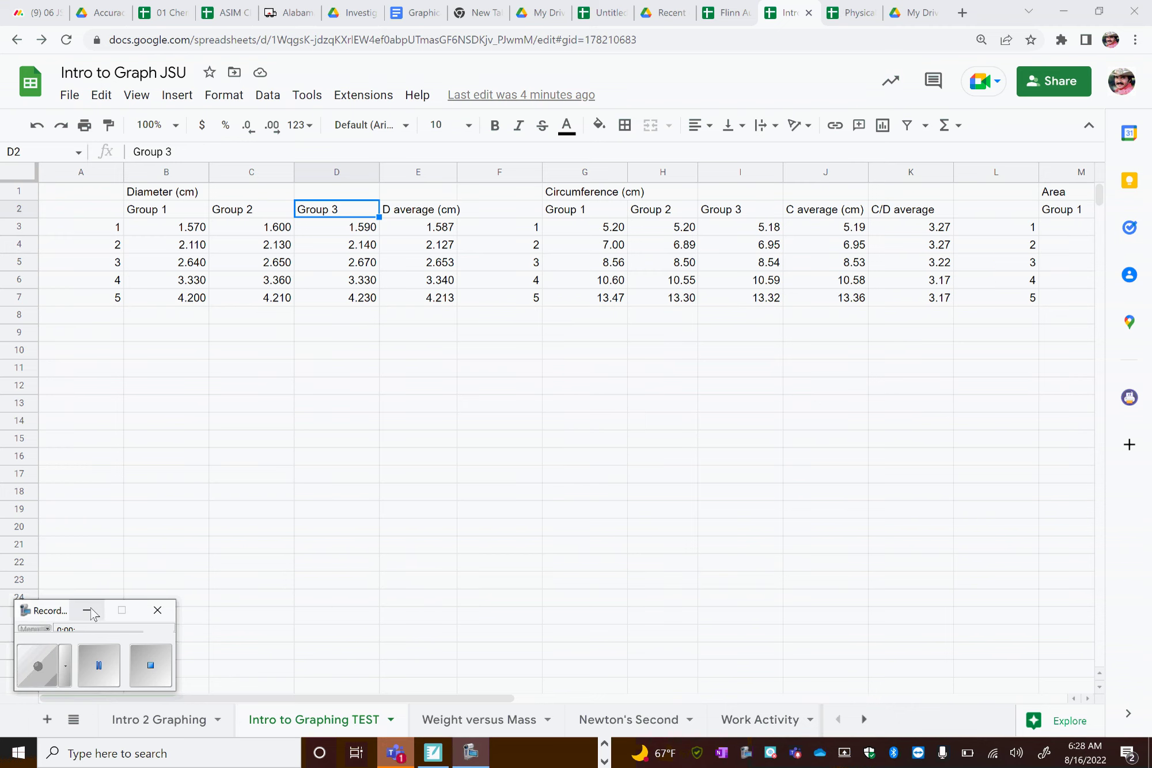
# Point out the Circumference (cm), Diameter (cm) and Group 1–3 column headings
pyautogui.click(87, 611)
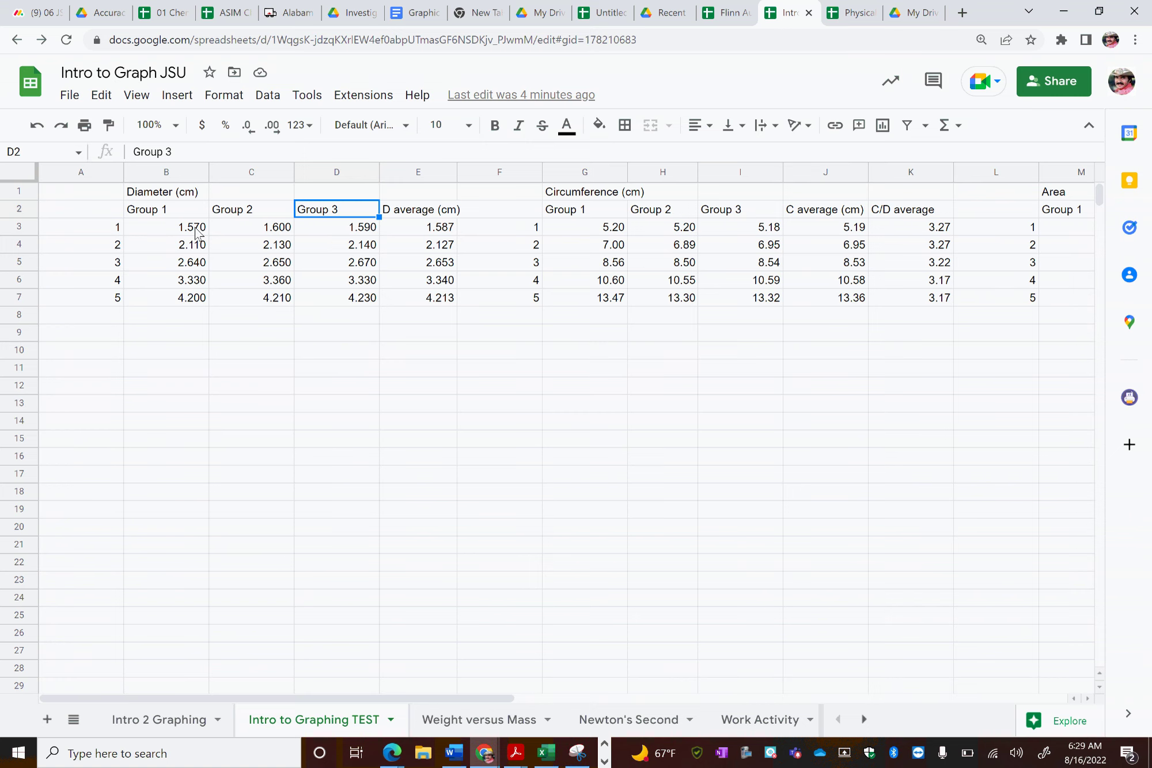
pyautogui.click(589, 194)
pyautogui.click(163, 196)
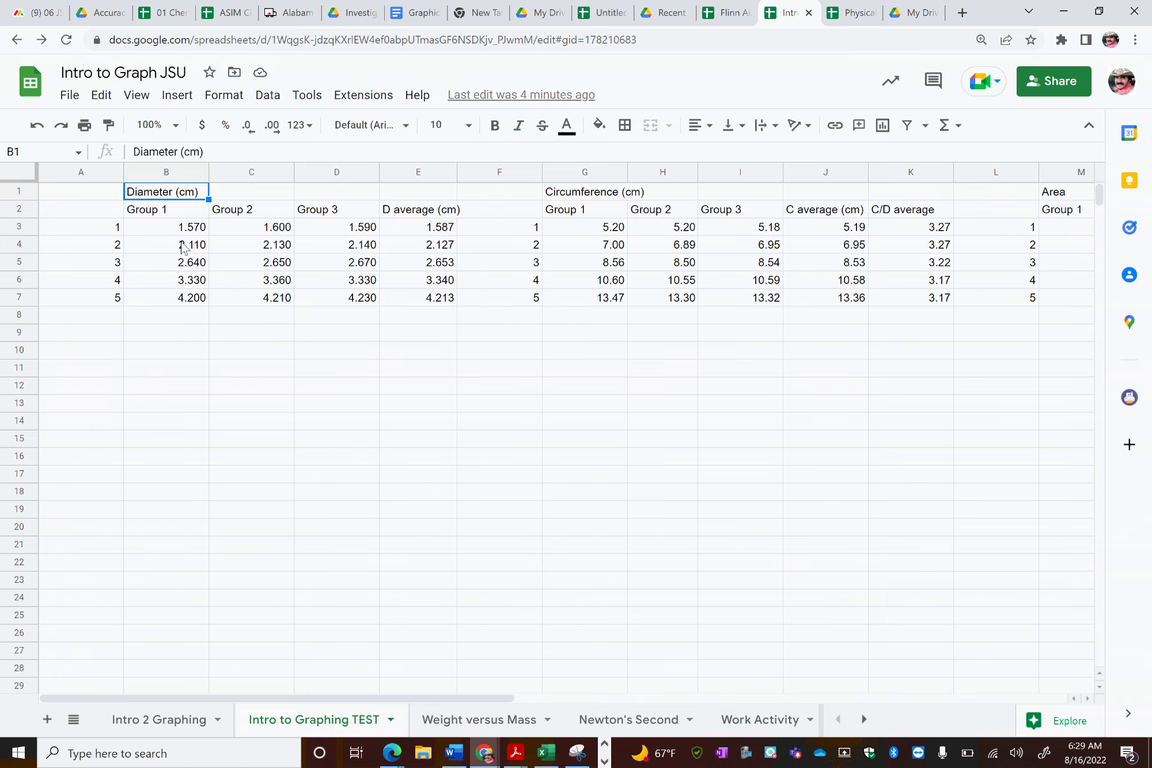
pyautogui.click(171, 214)
pyautogui.click(248, 213)
pyautogui.click(362, 215)
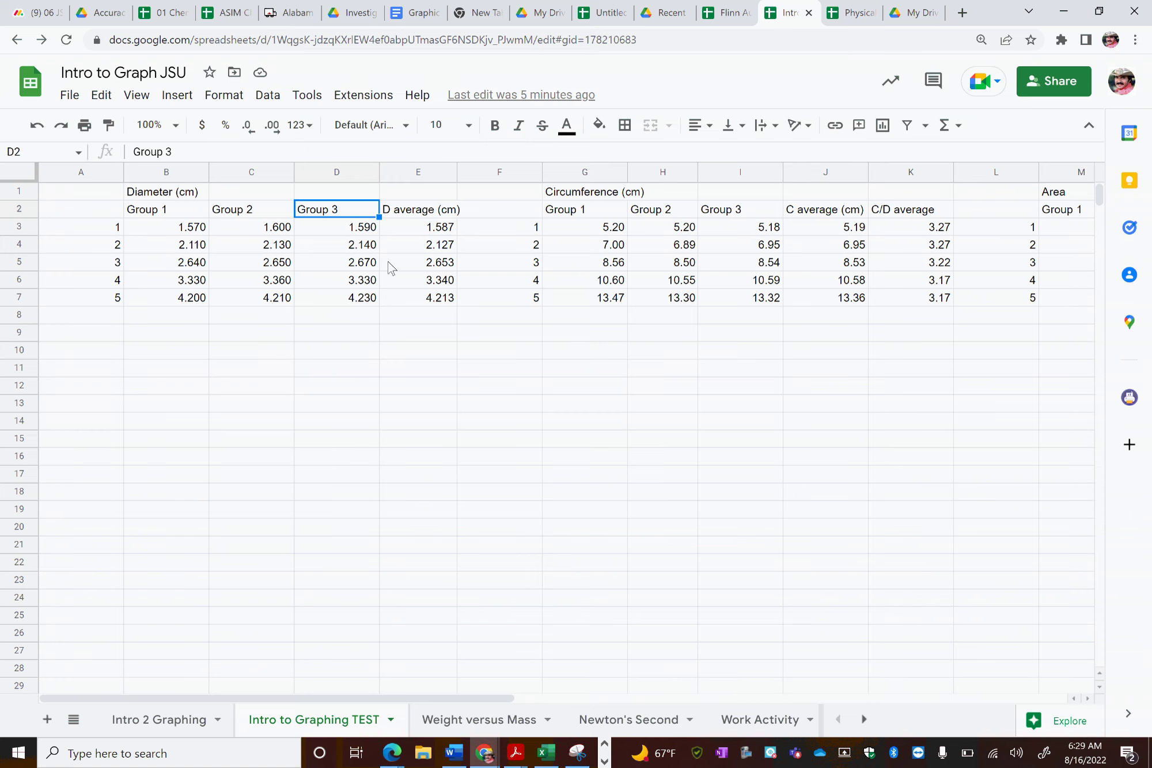
# Point to the diameter values 1.570, 2.110, 1.600 and 1.590 across the groups
pyautogui.click(196, 231)
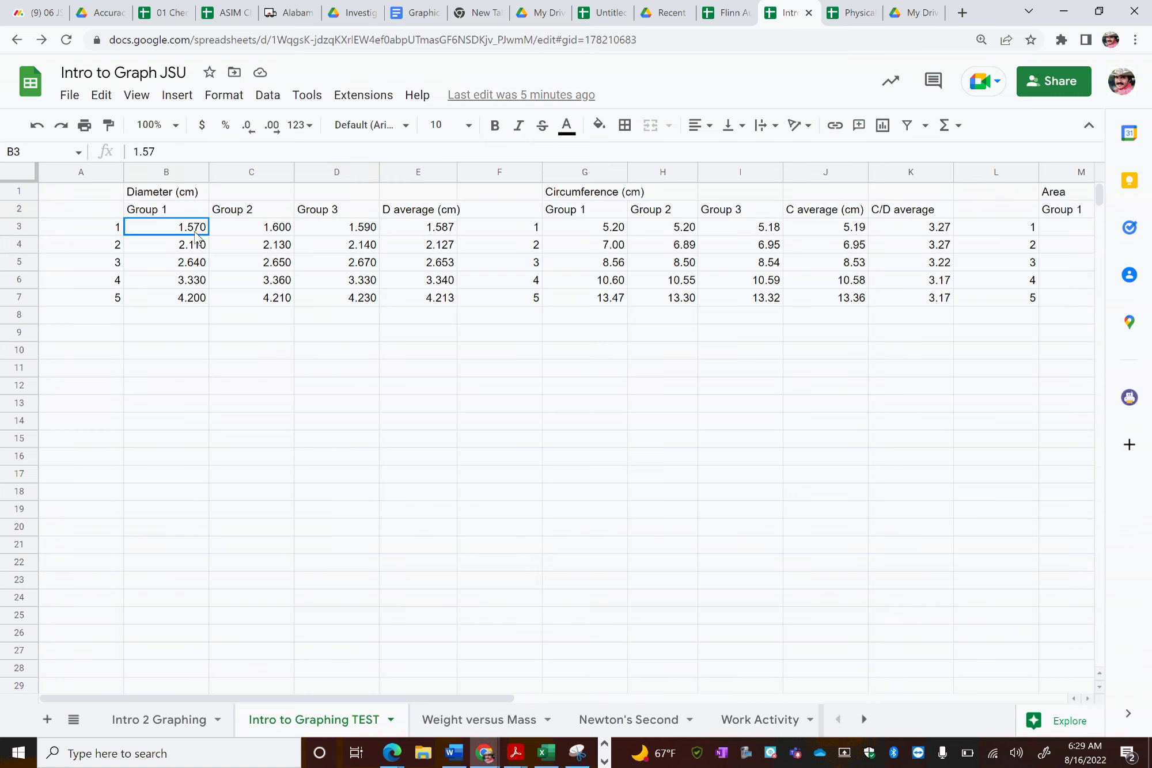
pyautogui.click(281, 231)
pyautogui.click(181, 234)
pyautogui.click(189, 248)
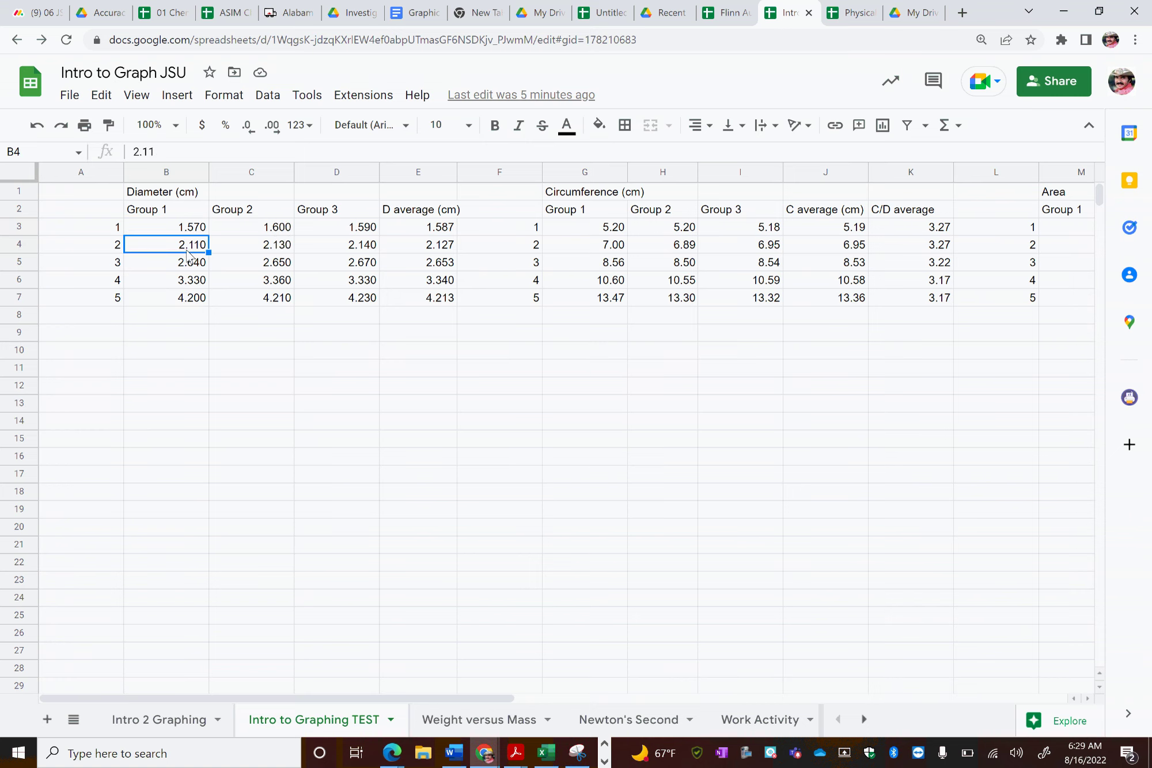
pyautogui.click(284, 231)
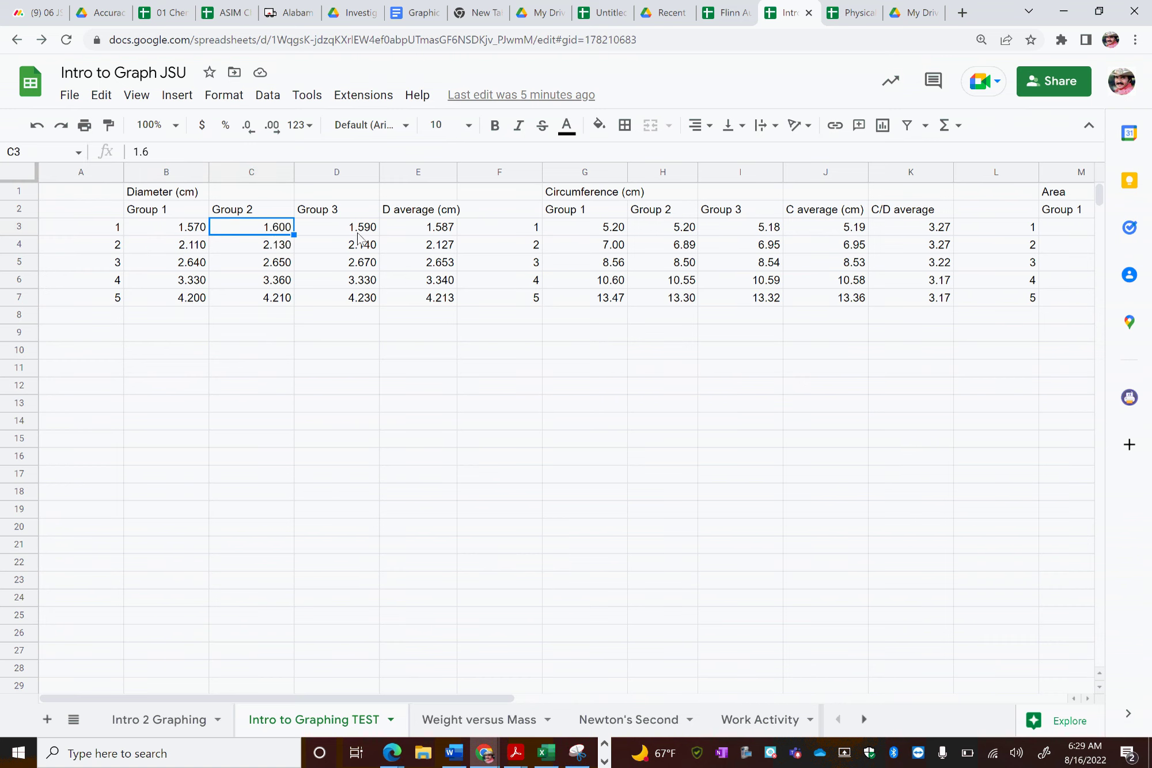
pyautogui.click(361, 234)
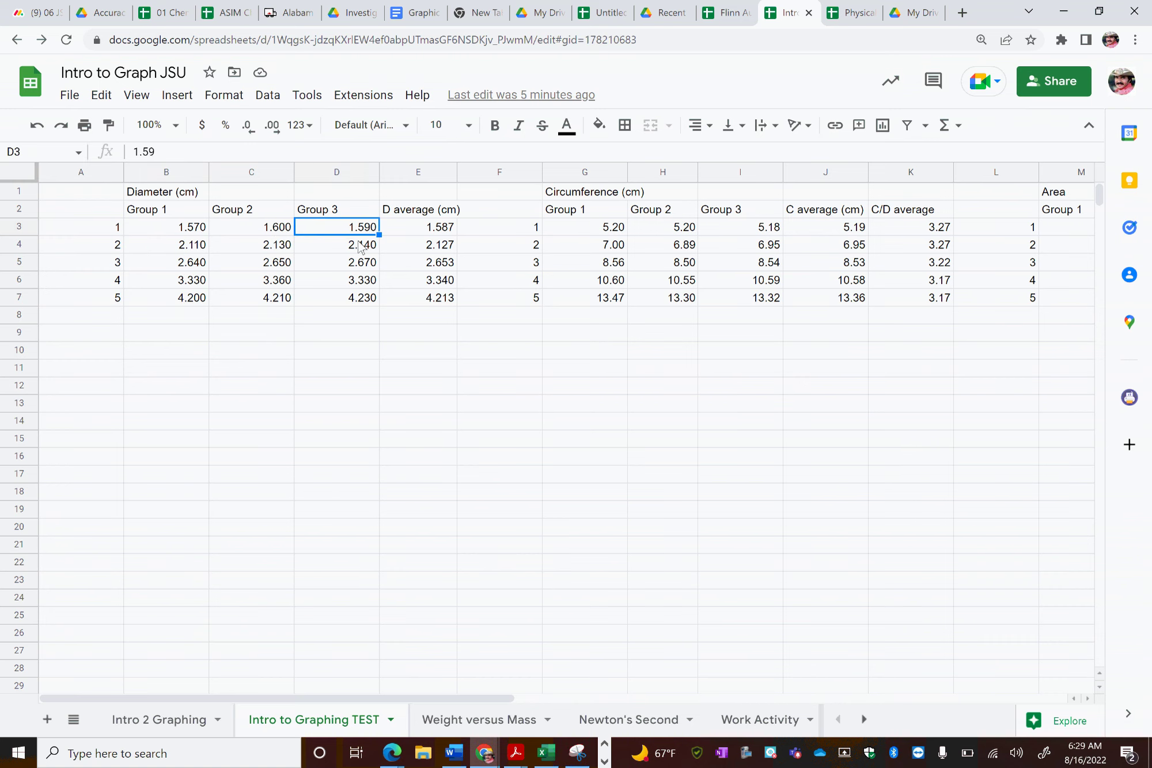
pyautogui.click(189, 232)
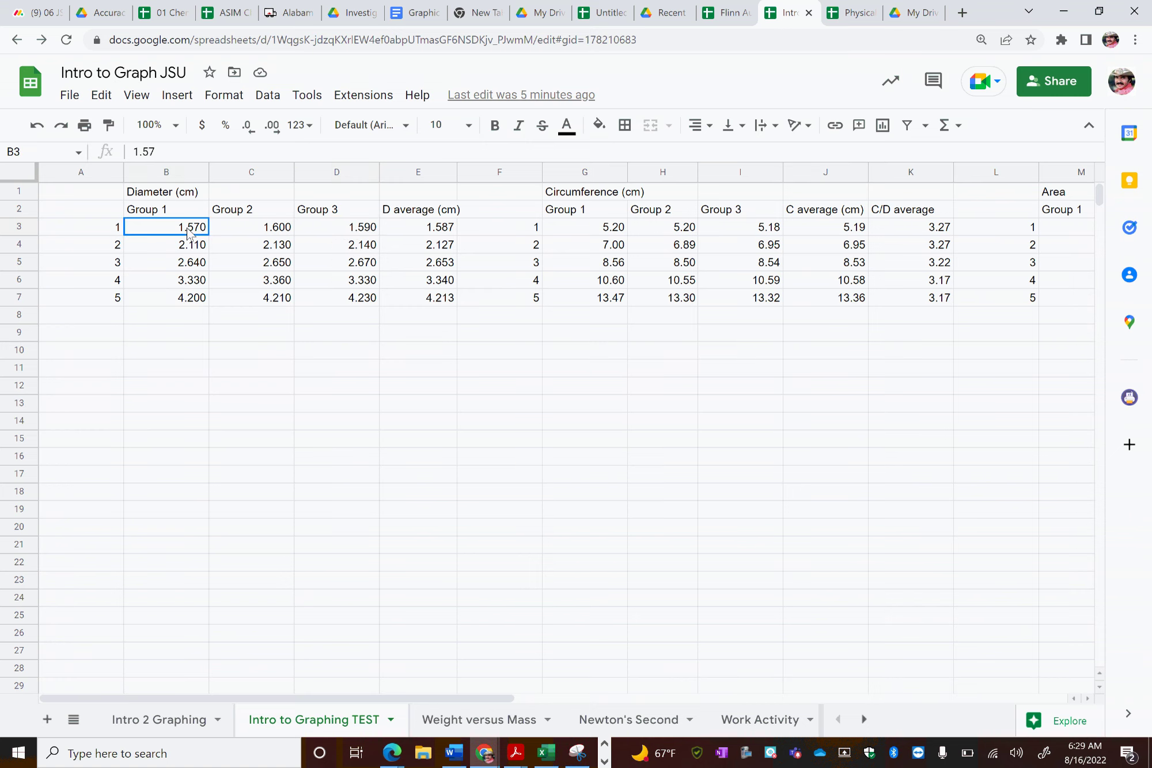
pyautogui.click(279, 232)
# Temporarily change D3 to 12.560, then restore it to 1.590
pyautogui.click(367, 231)
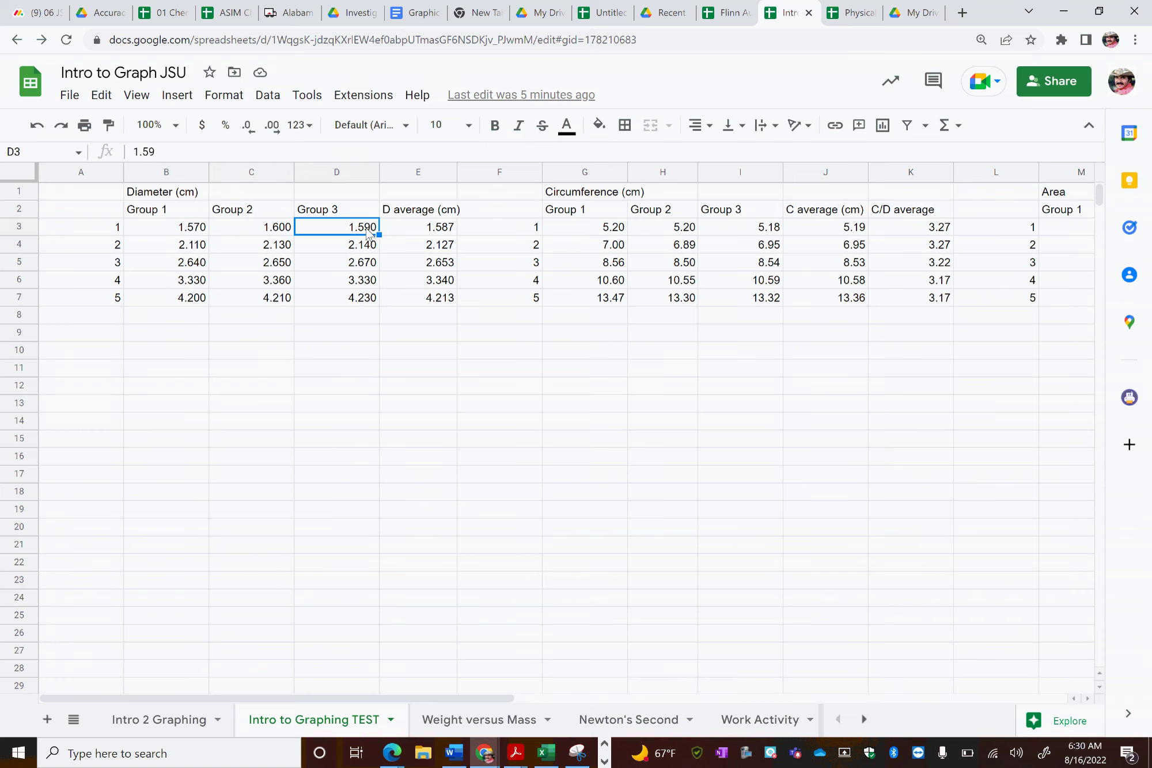
pyautogui.write('12.560')
pyautogui.click(352, 321)
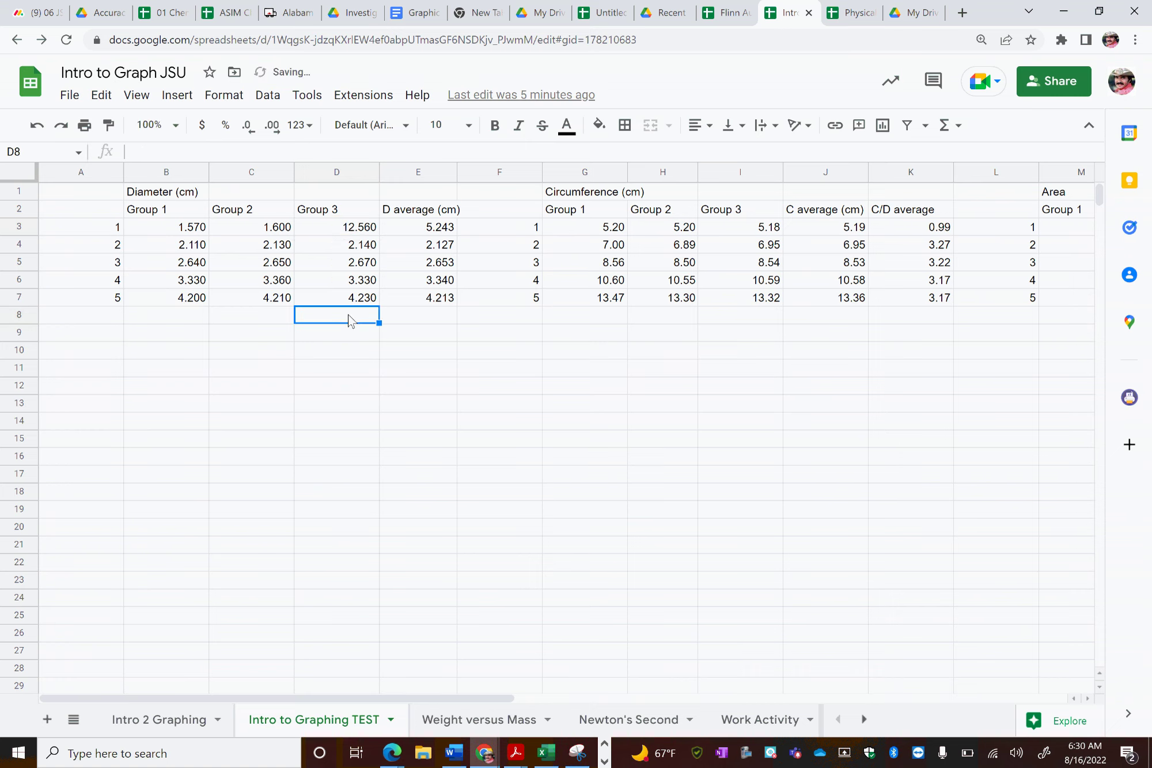
pyautogui.click(363, 230)
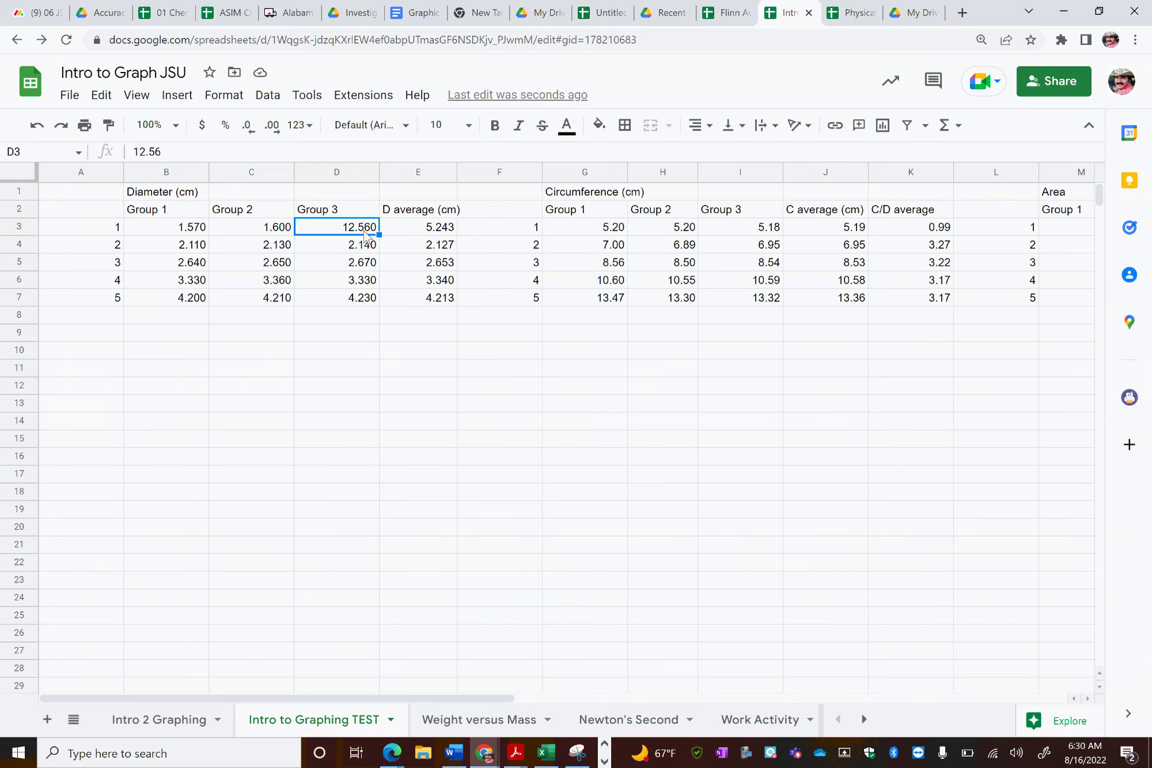
pyautogui.write('1.')
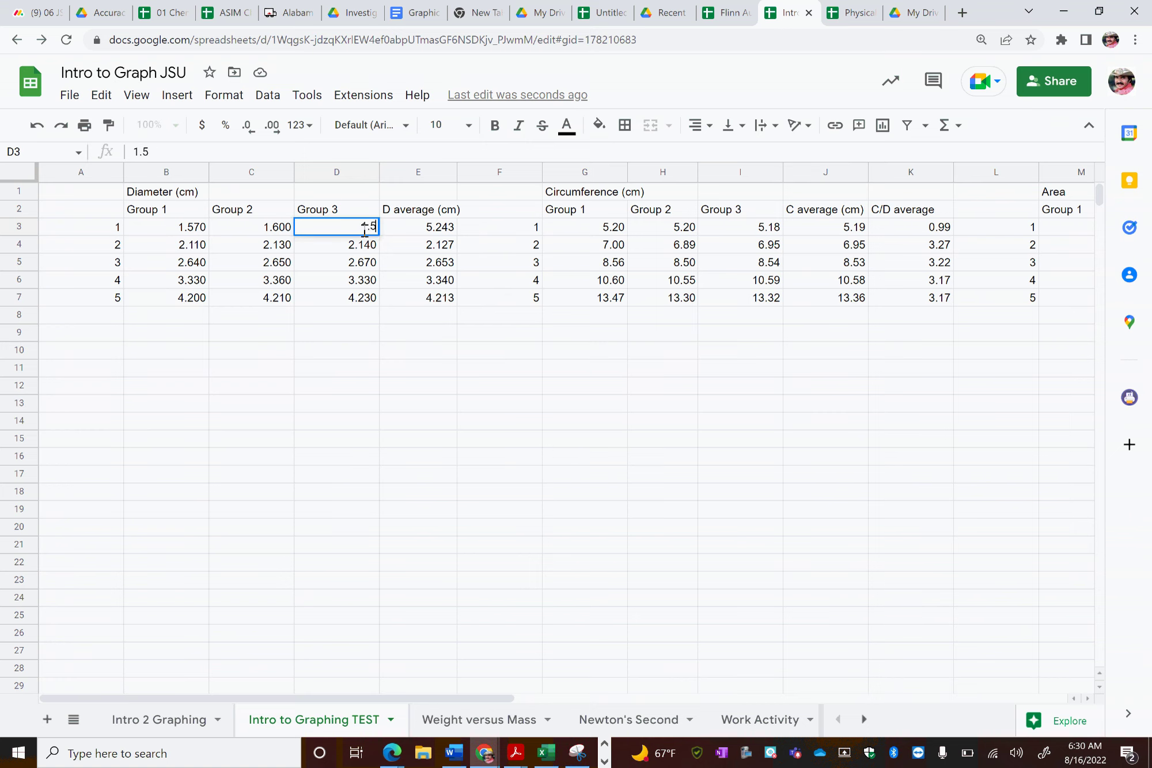
pyautogui.write('590')
pyautogui.click(372, 355)
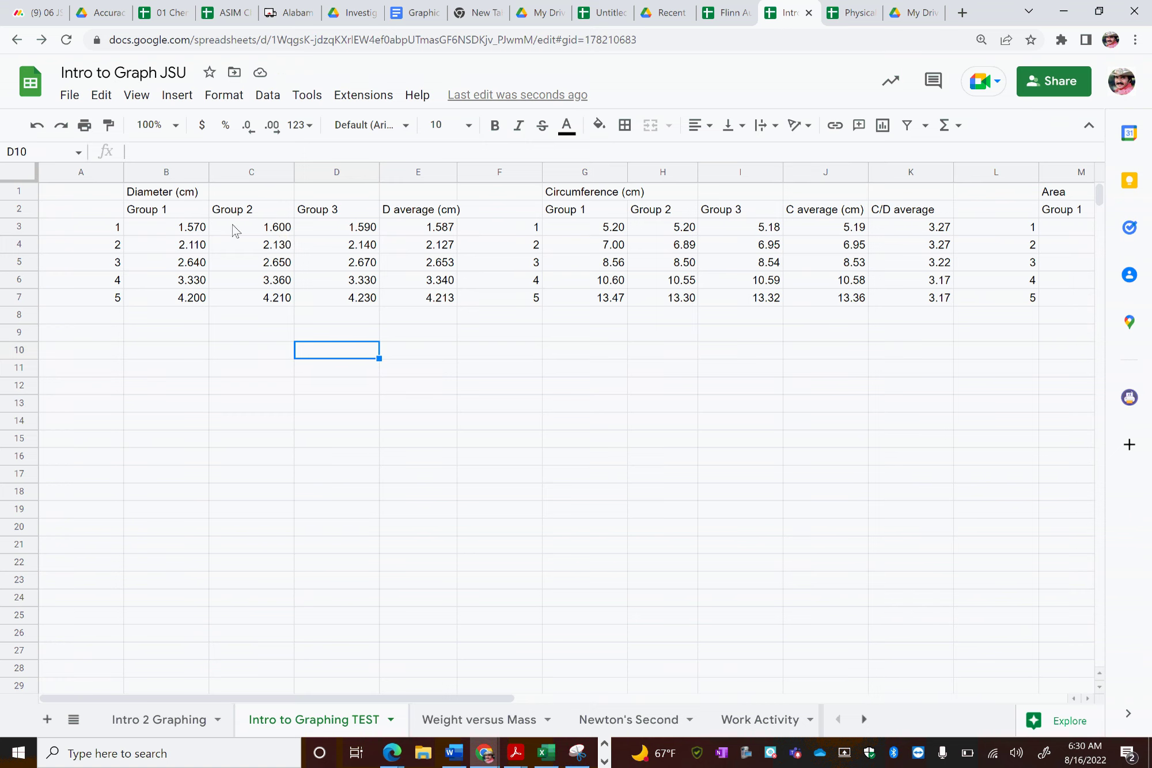
# Select the whole diameter and circumference table, then deselect it and pick empty cell F9
pyautogui.click(196, 339)
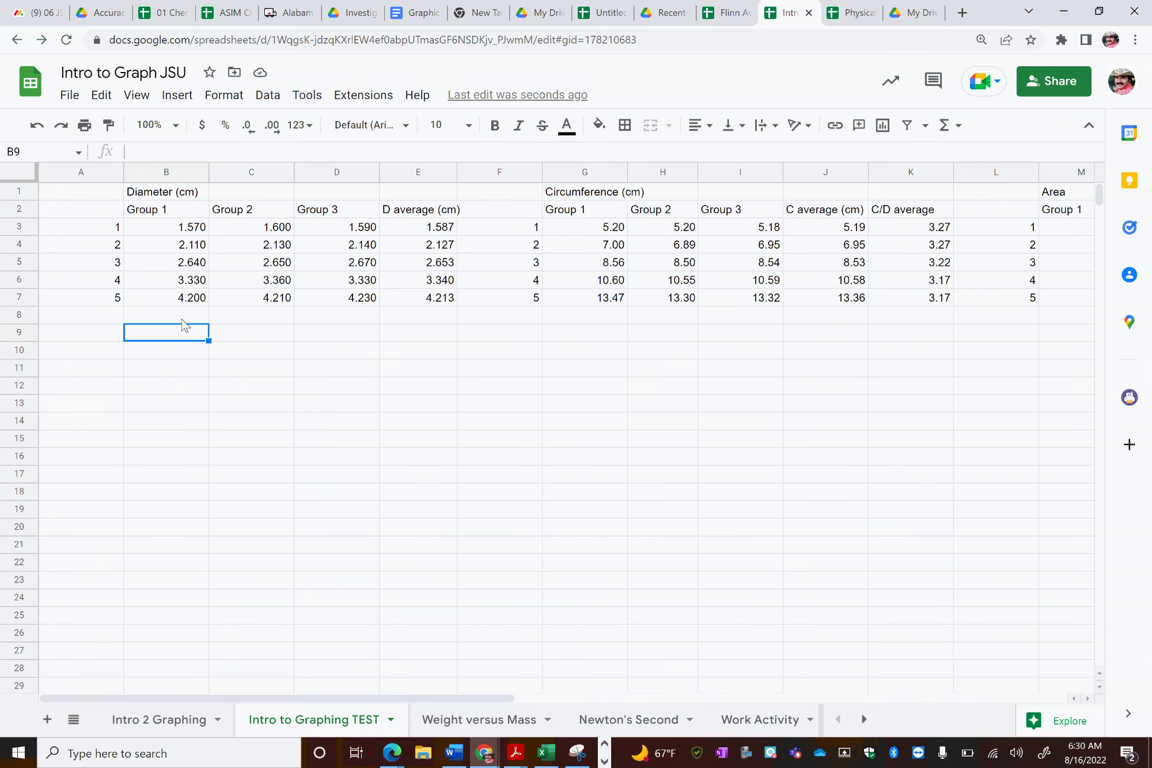
pyautogui.moveTo(109, 209); pyautogui.dragTo(927, 300)
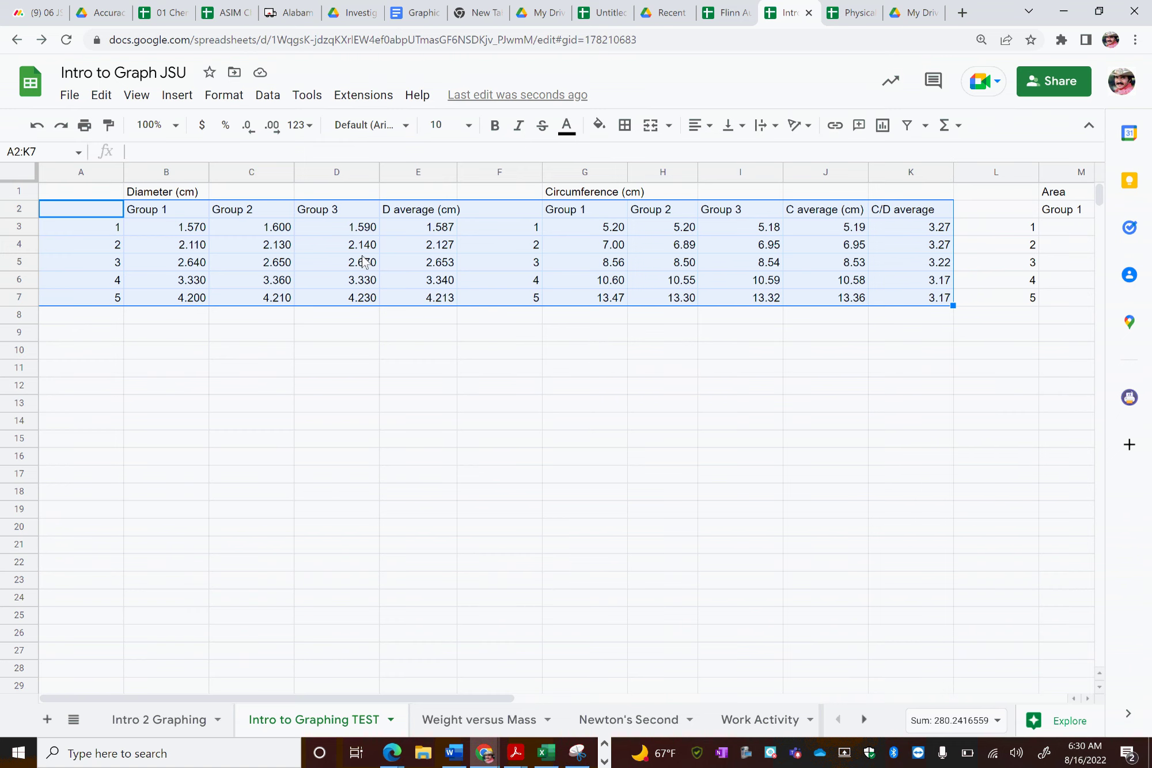
pyautogui.click(300, 354)
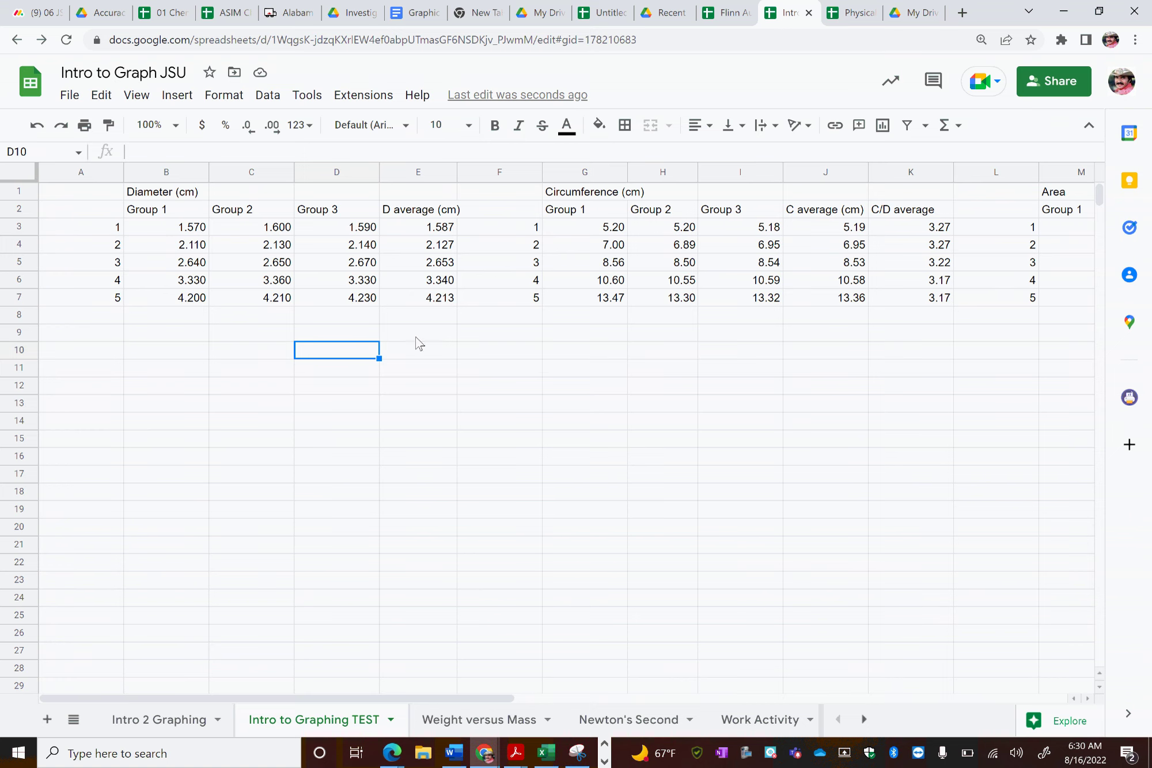
pyautogui.click(510, 339)
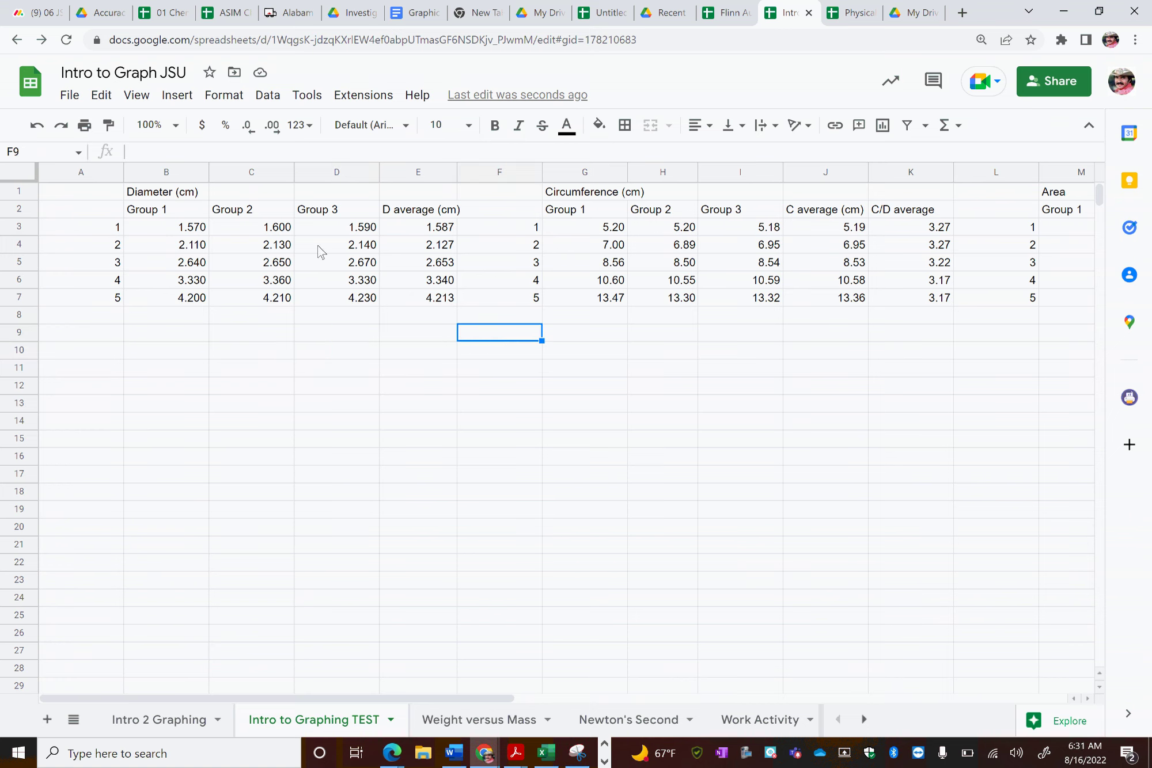
# Insert a chart at F9 and set its type to Scatter chart
pyautogui.click(188, 99)
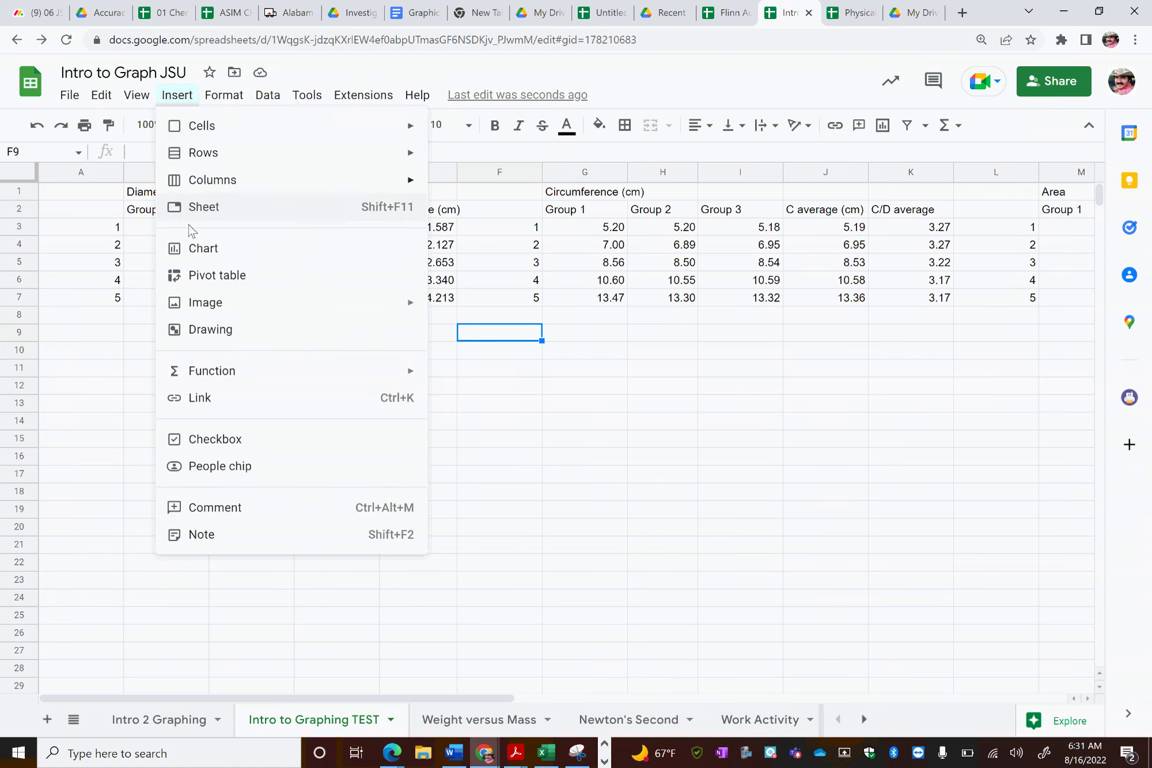
pyautogui.click(205, 249)
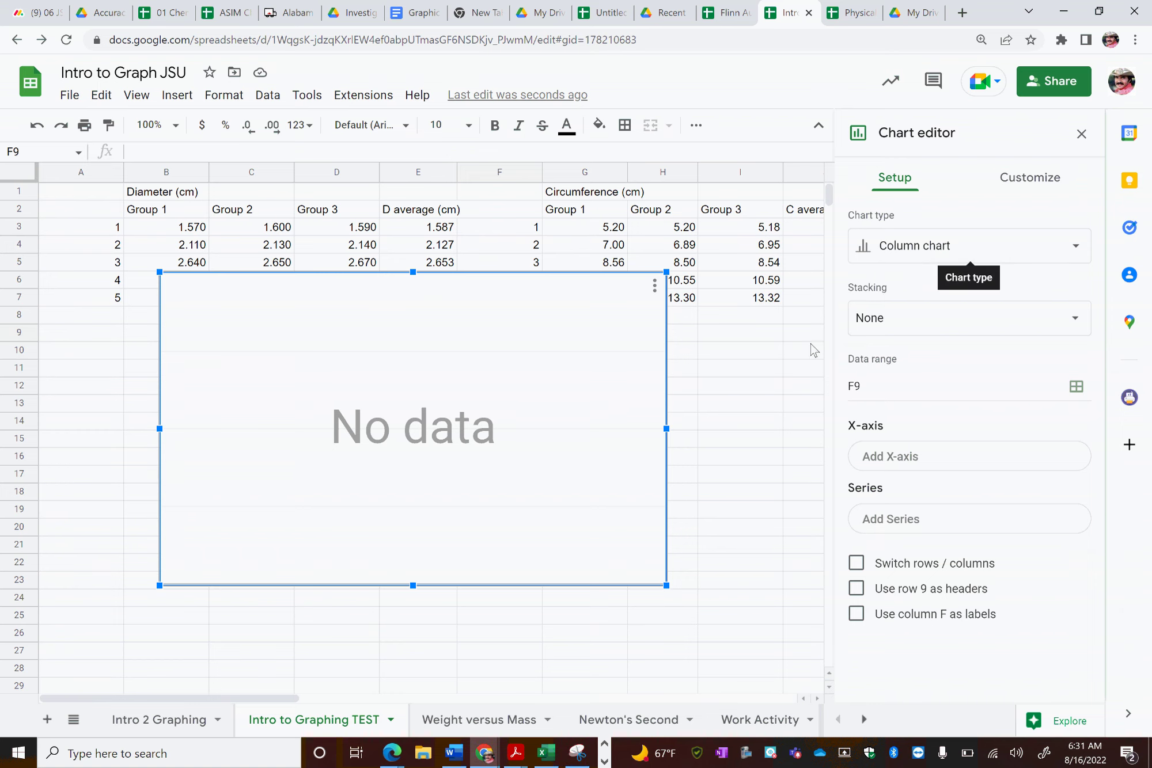
pyautogui.click(924, 249)
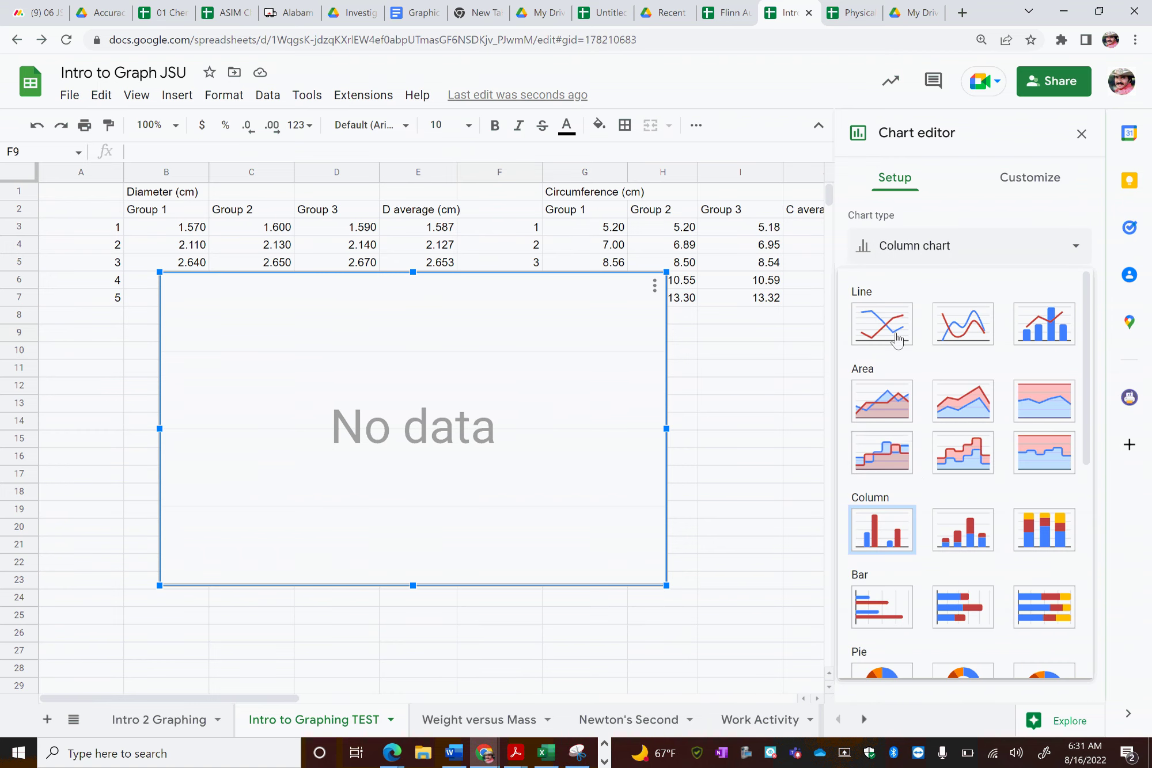
pyautogui.scroll(-3, 925, 484)
pyautogui.scroll(-1, 925, 485)
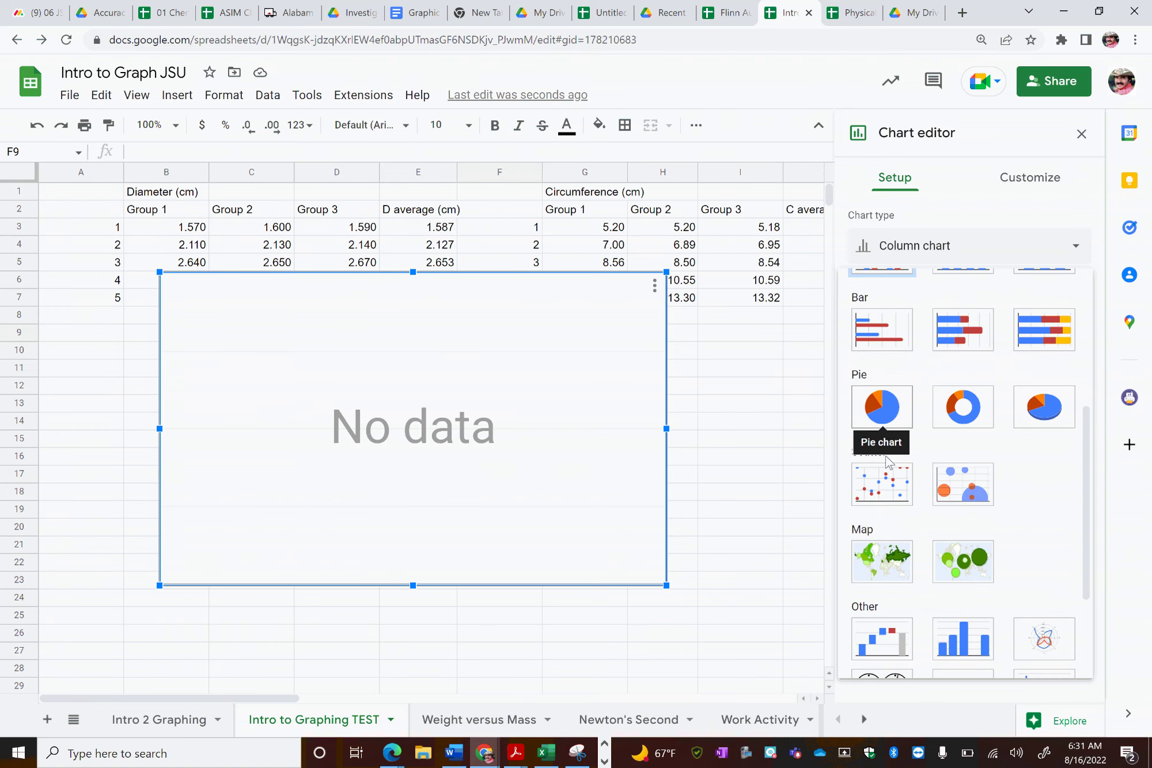
pyautogui.click(879, 488)
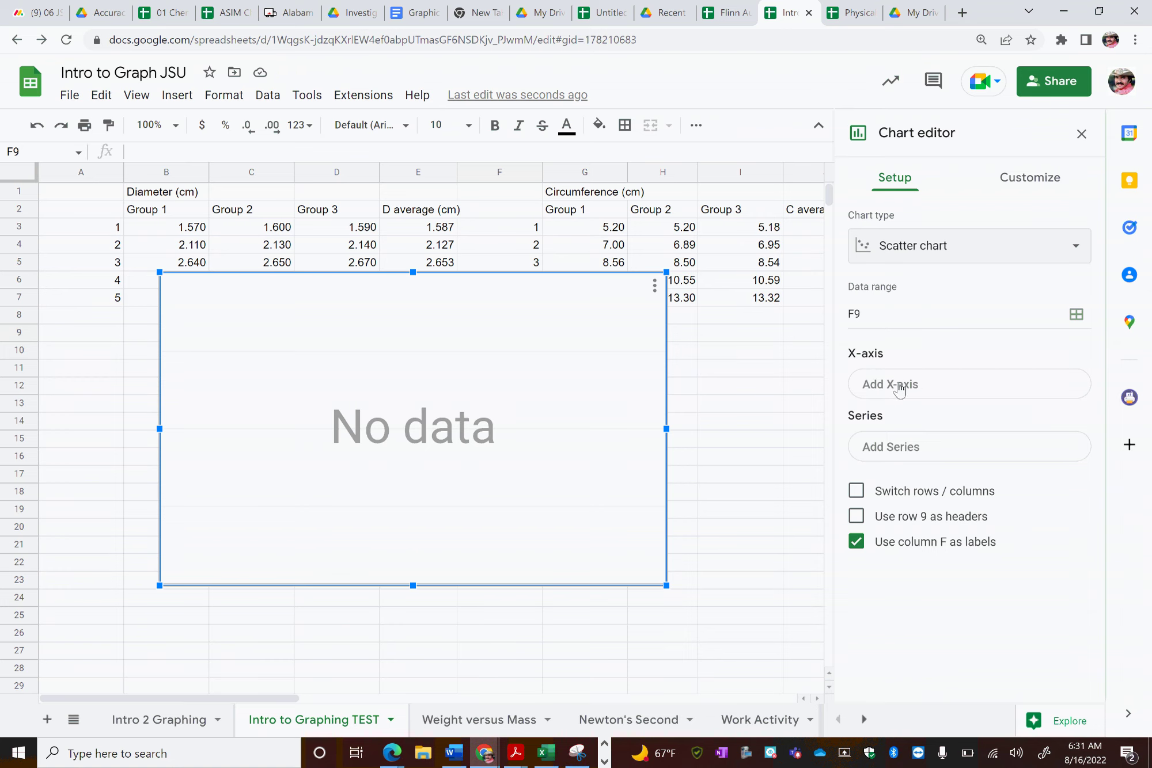
# Use column B (Group 1 diameter) as the X-axis and column G (Group 1 circumference) as the series
pyautogui.click(899, 387)
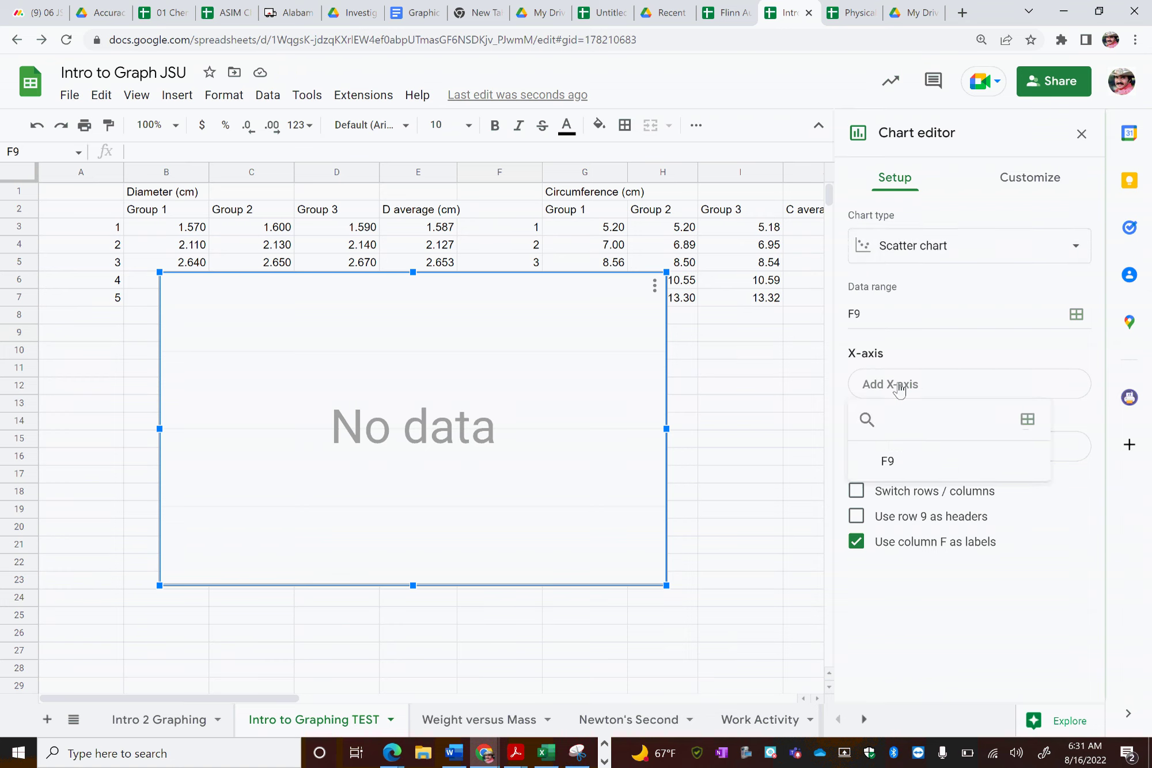
pyautogui.click(1026, 424)
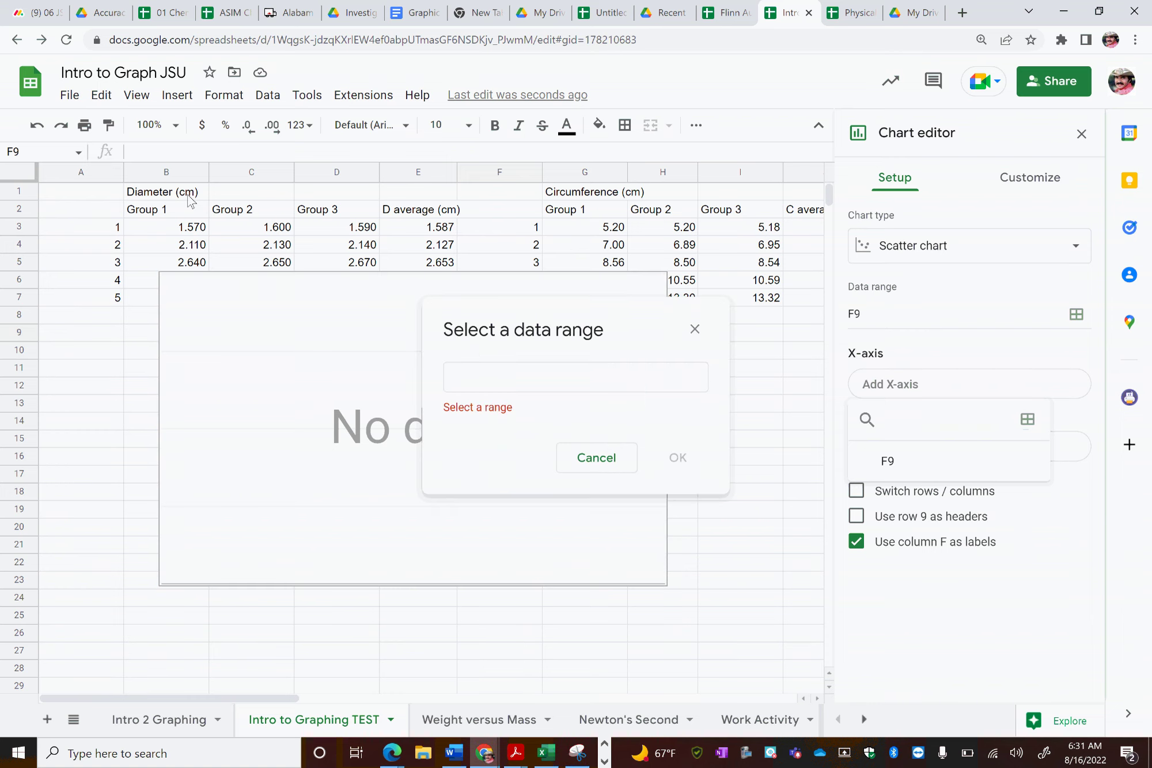
pyautogui.click(145, 173)
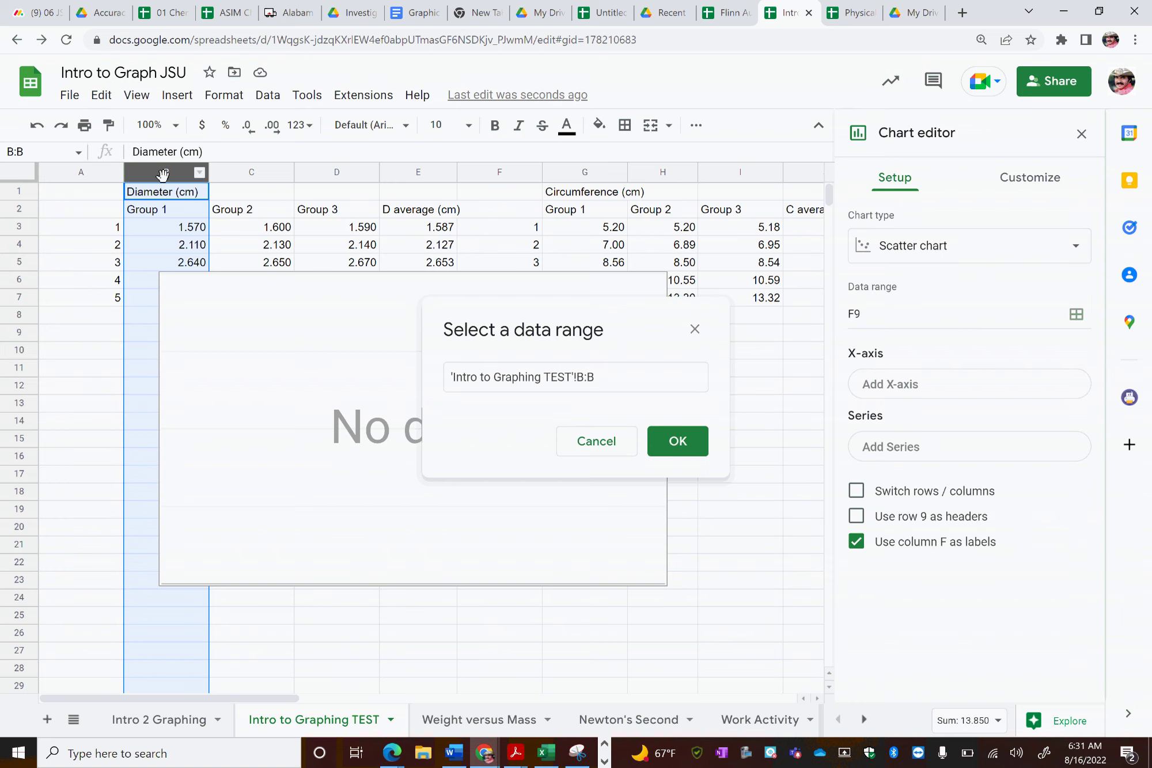
pyautogui.click(686, 449)
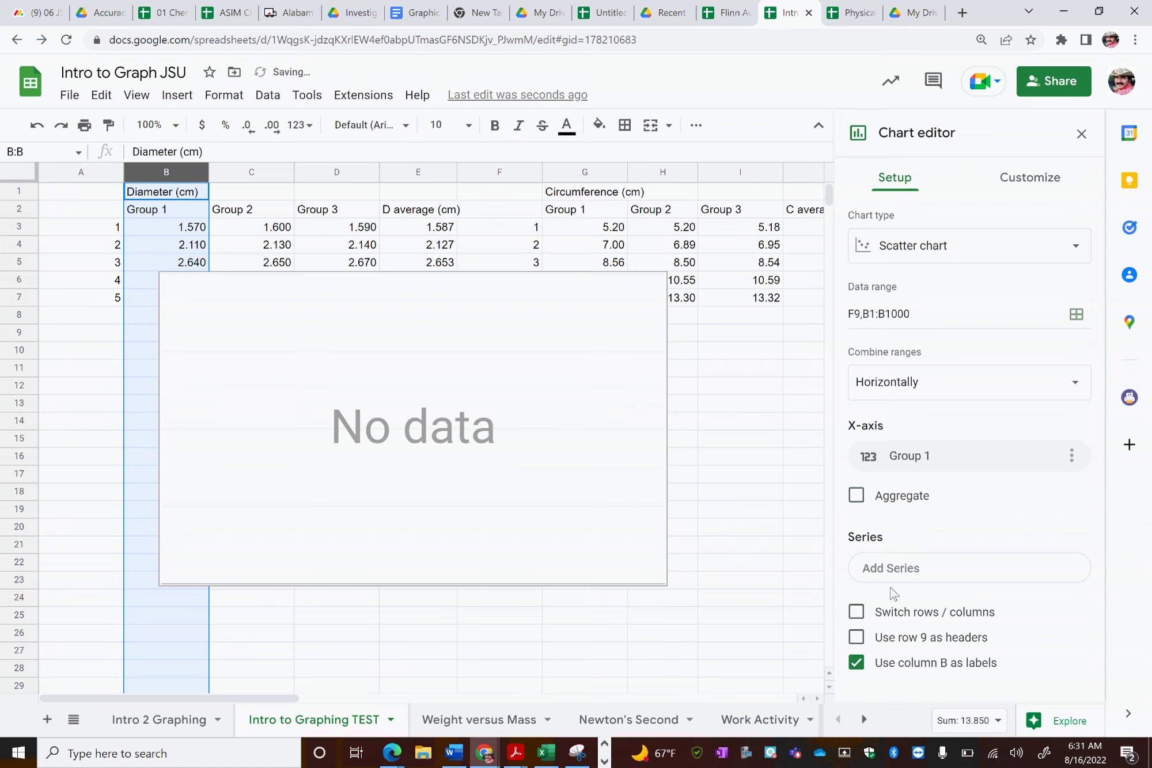
pyautogui.click(910, 575)
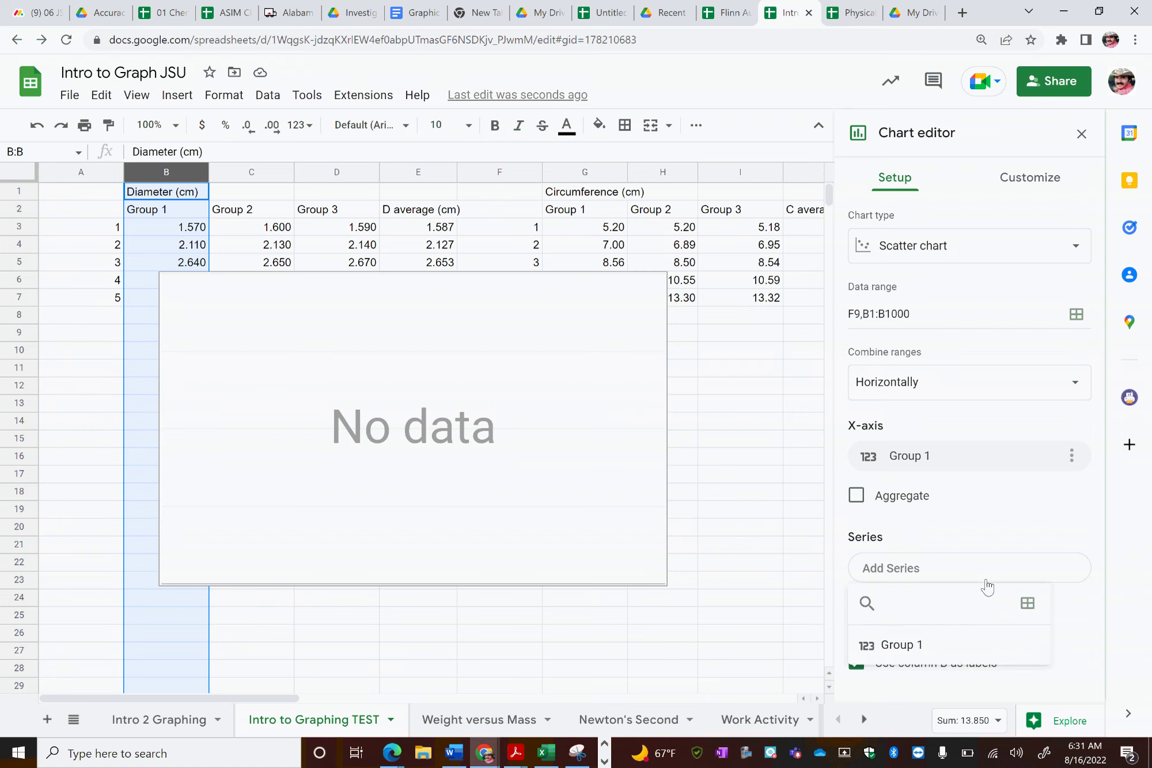
pyautogui.click(1028, 605)
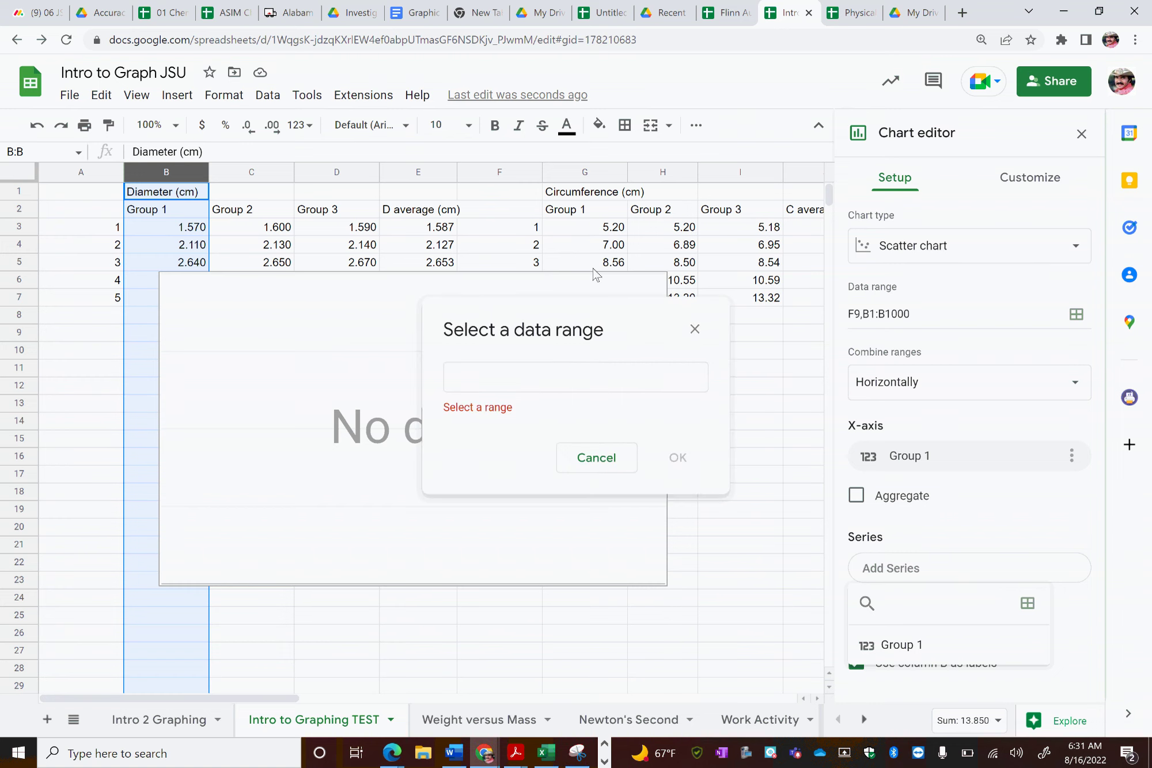
pyautogui.click(576, 172)
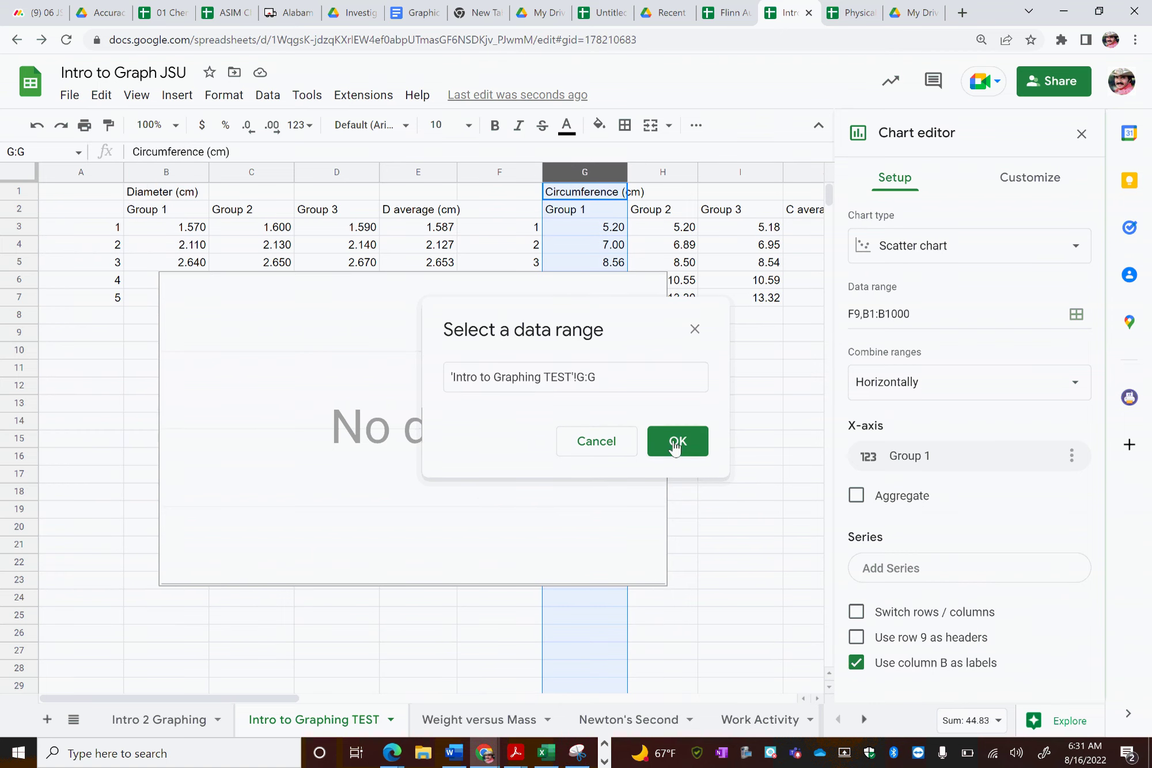
pyautogui.click(679, 442)
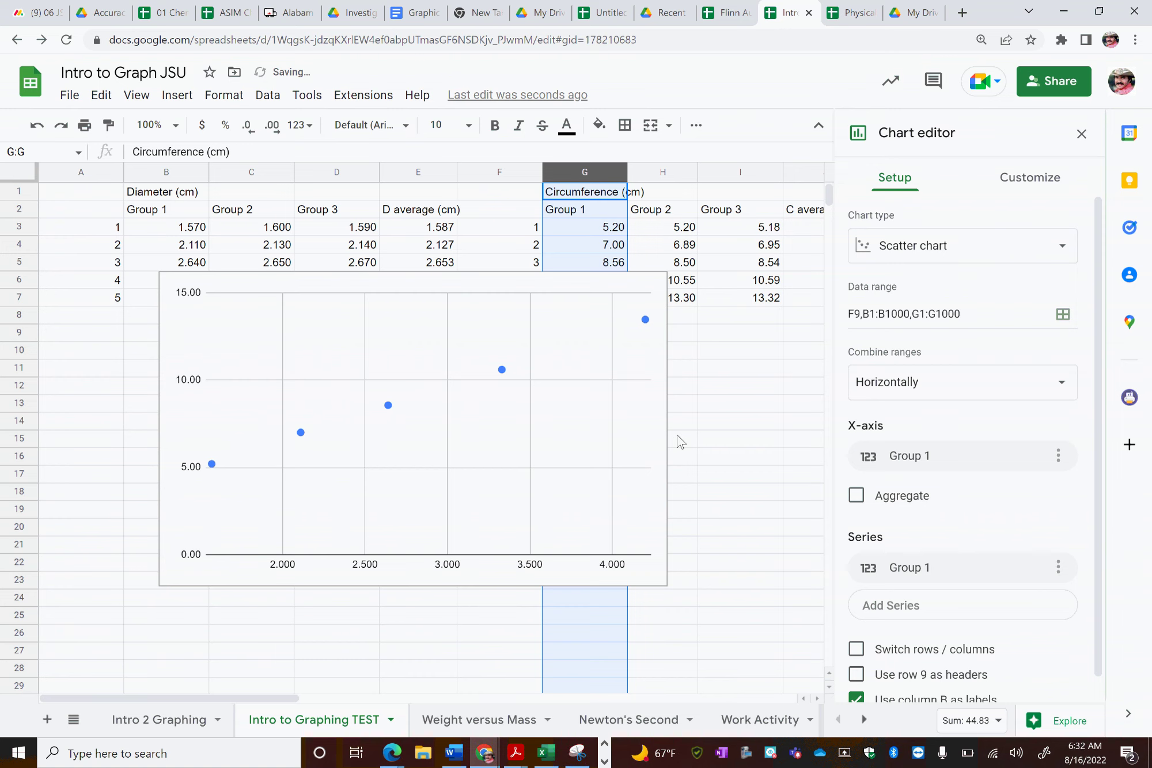
# Enter the chart title Intro To Graphing in Chart & axis titles
pyautogui.click(1037, 183)
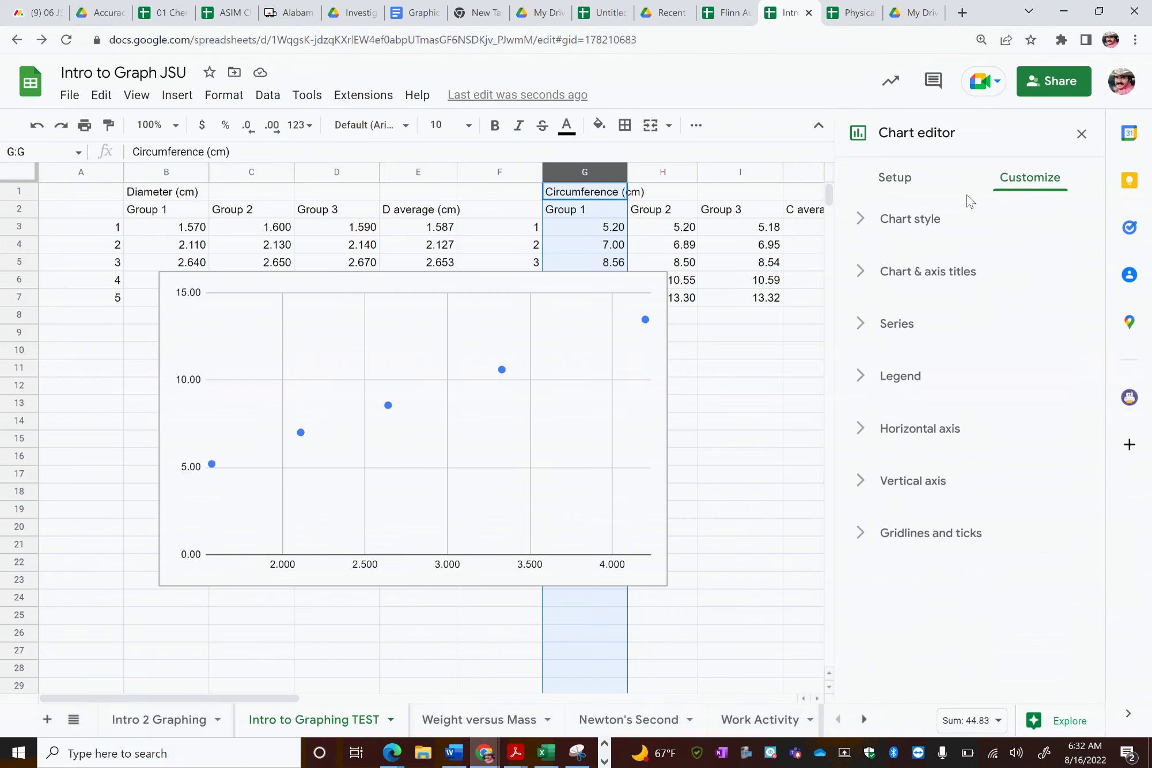
pyautogui.click(858, 274)
pyautogui.click(900, 320)
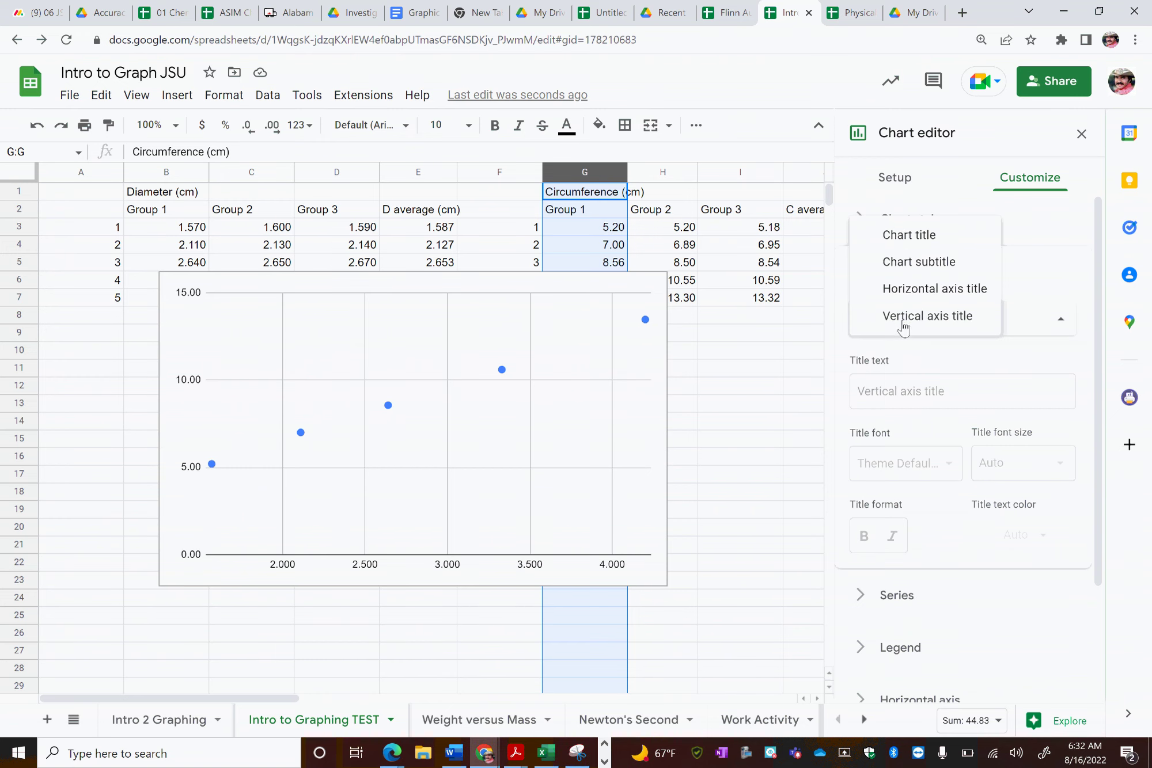
pyautogui.click(906, 236)
pyautogui.click(896, 397)
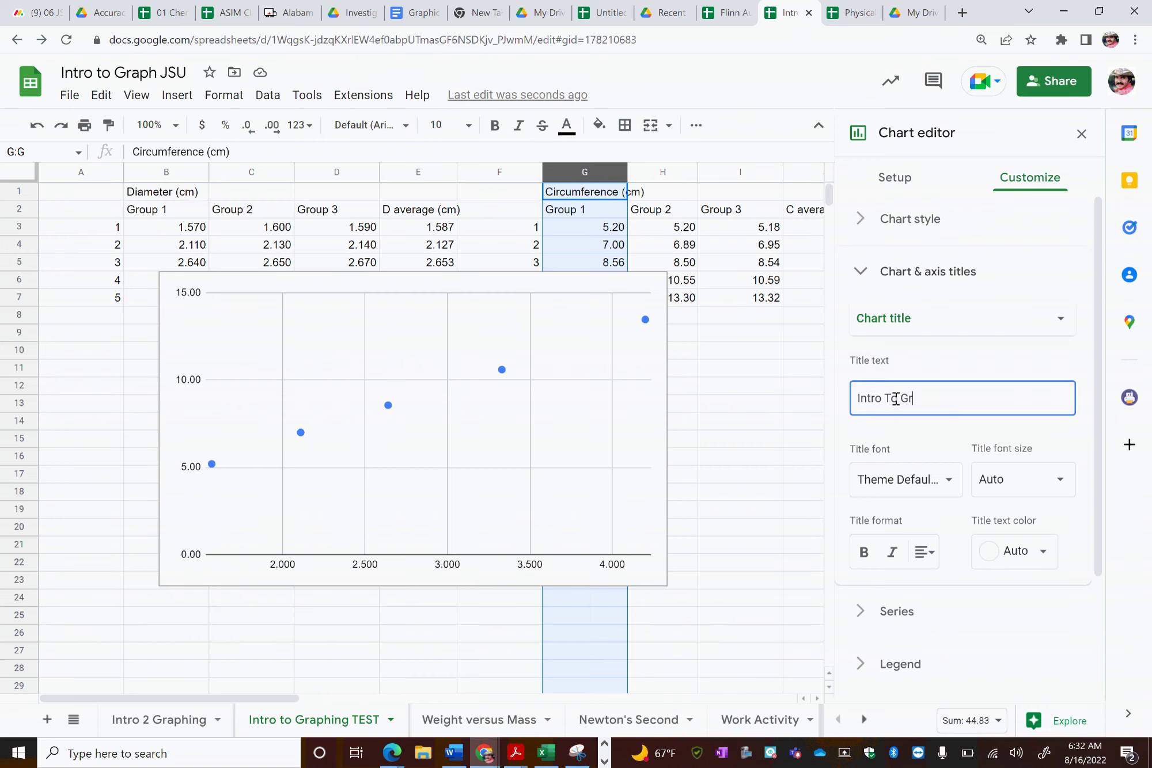
# Type the subtitle Circumference (cm) s. Diameter (cm), correcting the Diameter typo
pyautogui.click(936, 321)
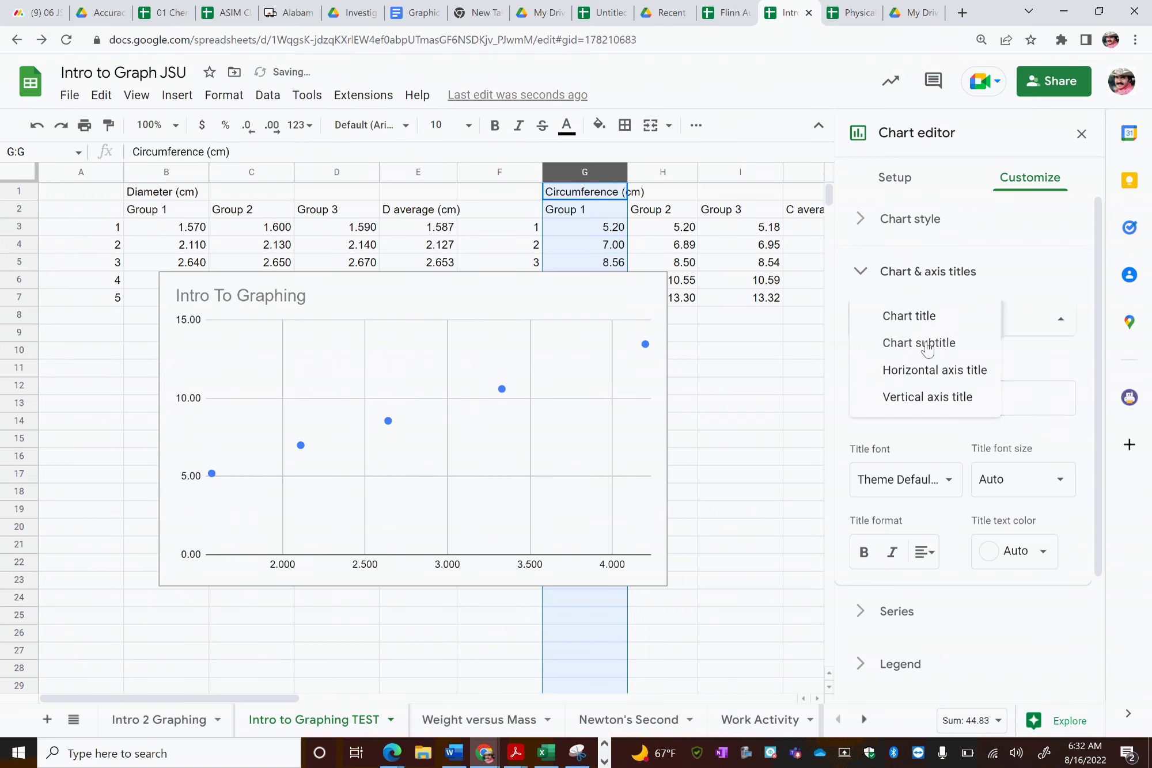
pyautogui.click(925, 346)
pyautogui.click(885, 390)
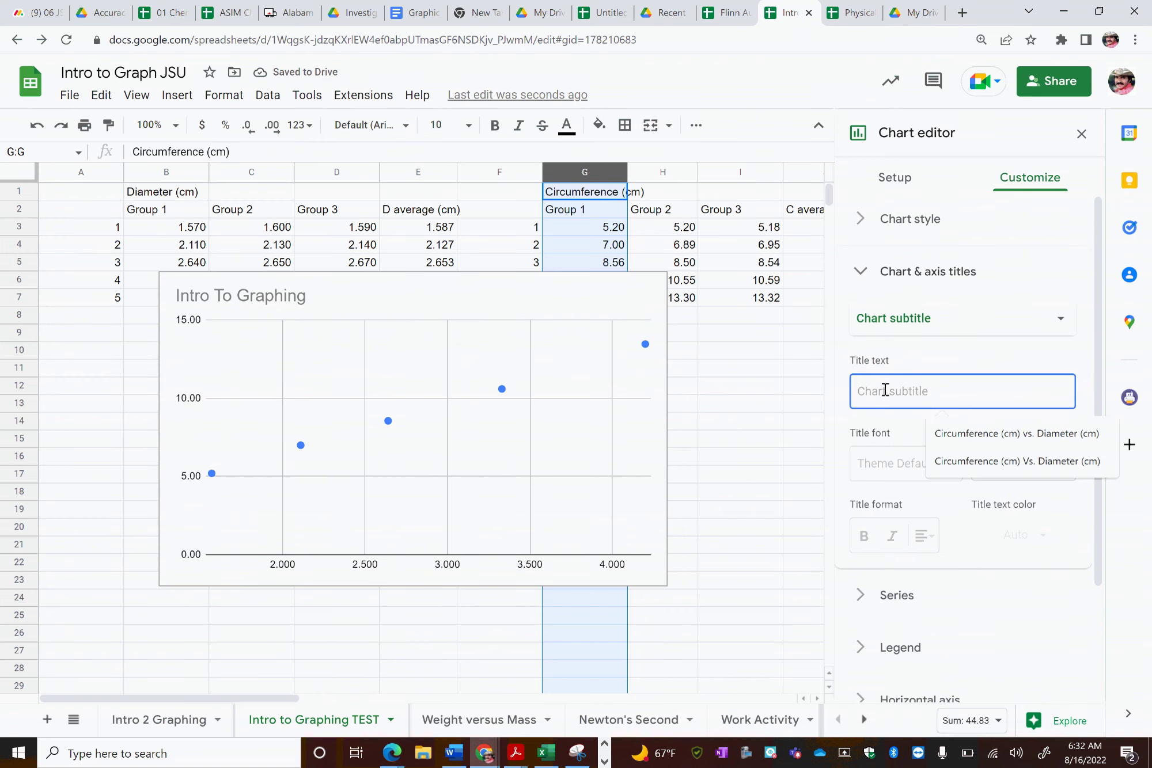
pyautogui.write('Circumference')
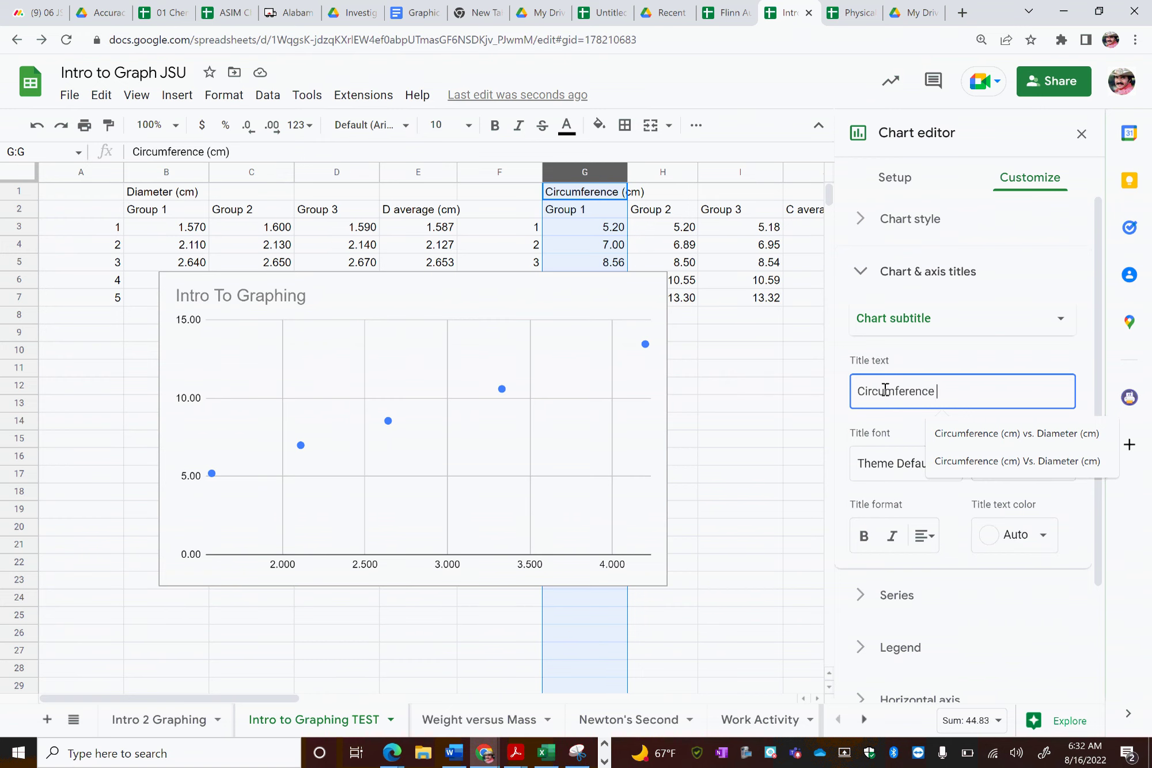
pyautogui.write(' (cm')
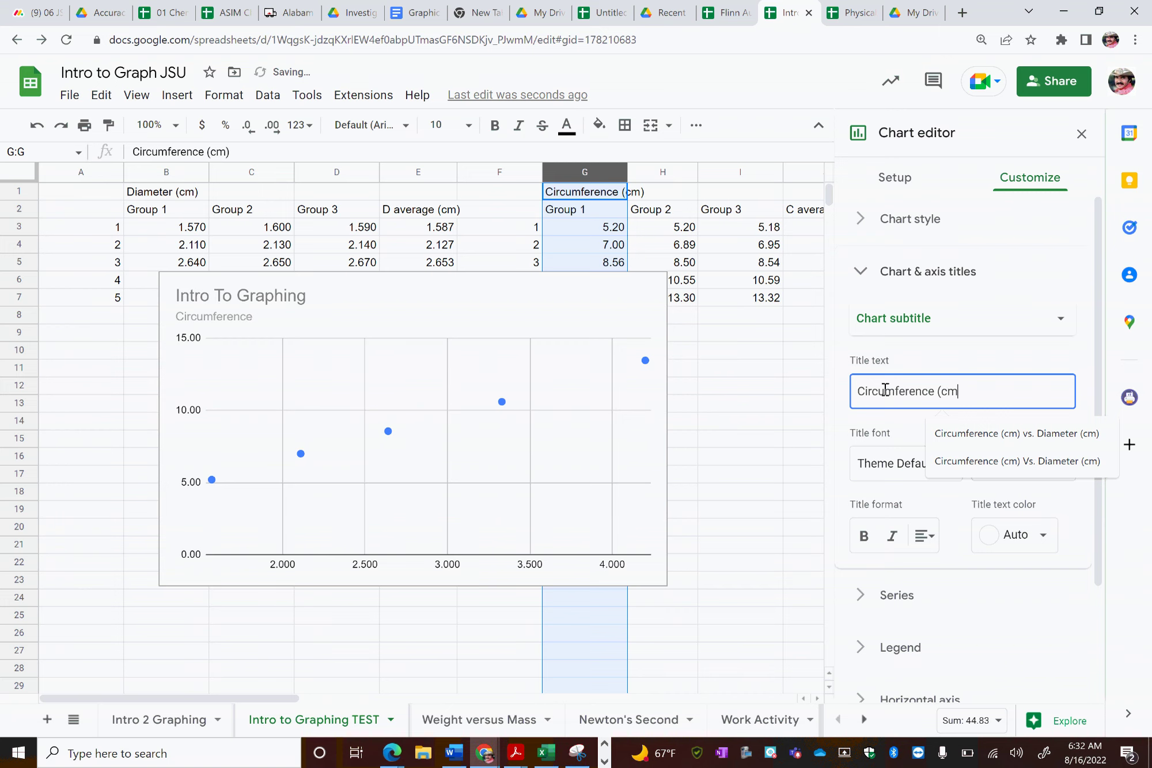
pyautogui.write(') s')
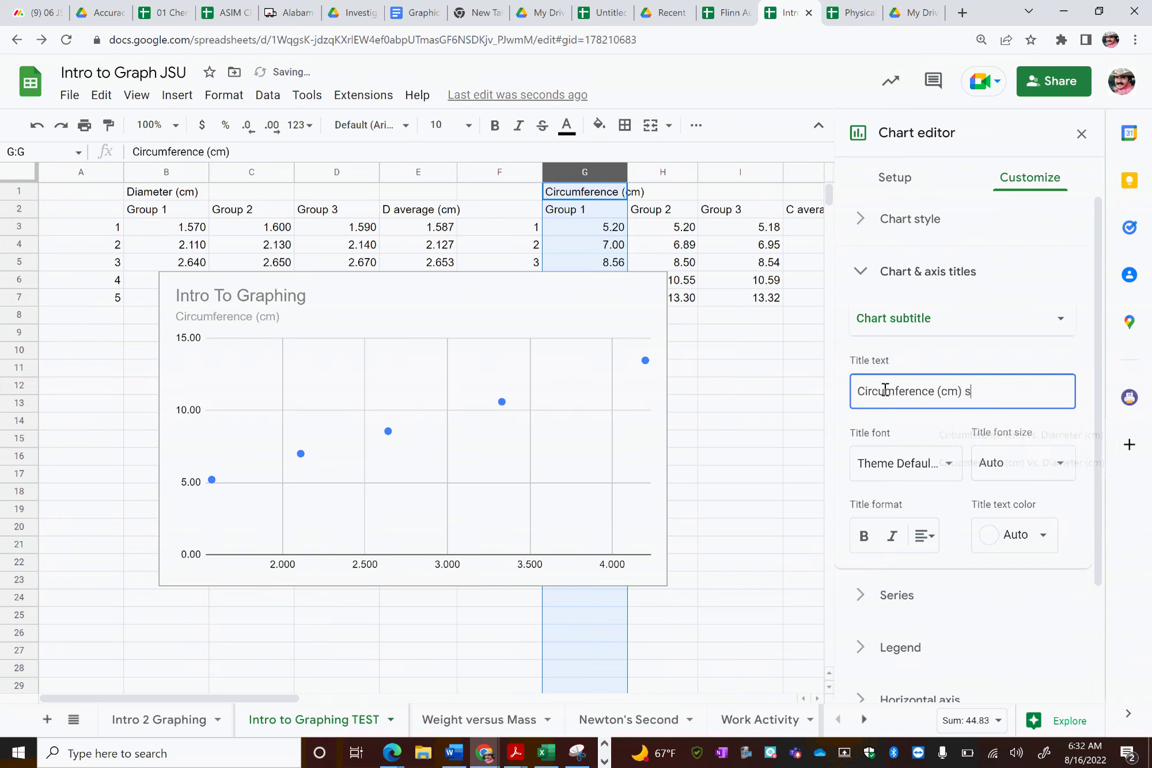
pyautogui.write('. Diamter')
pyautogui.press('BackSpace')
pyautogui.press('BackSpace')
pyautogui.write('eter (cm')
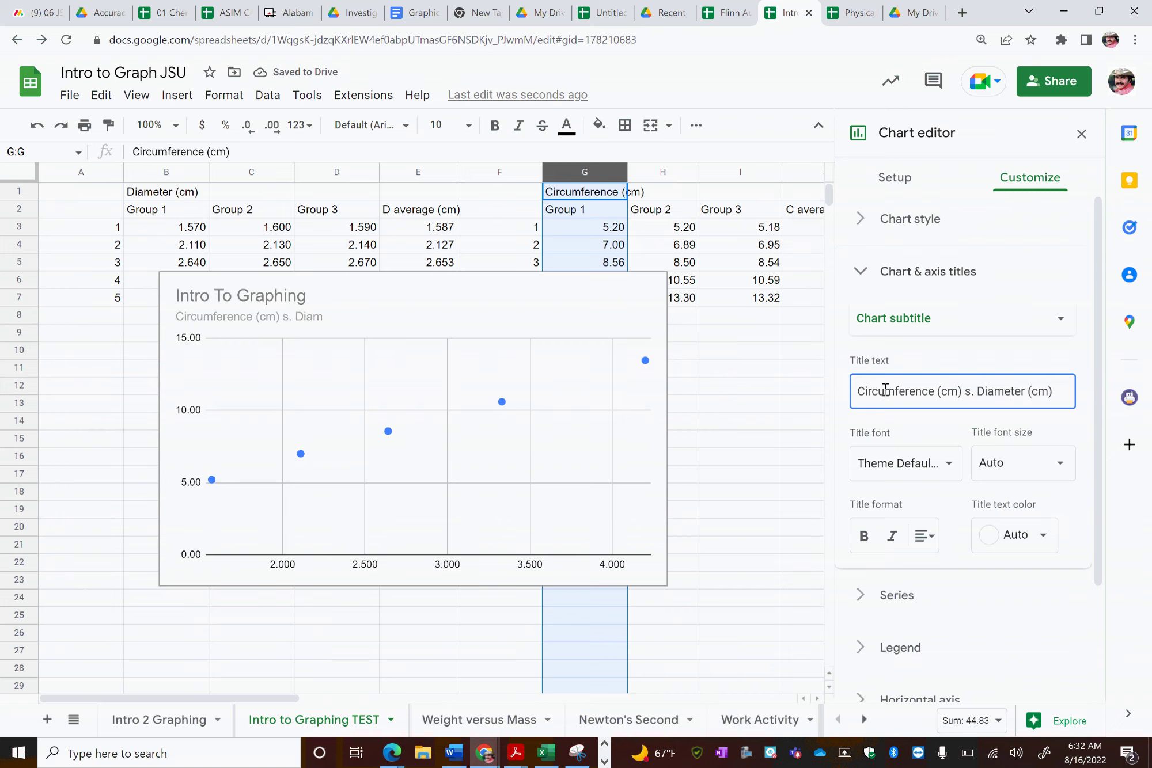
# Return to the subtitle and place the cursor before 's.' to fix it
pyautogui.click(894, 318)
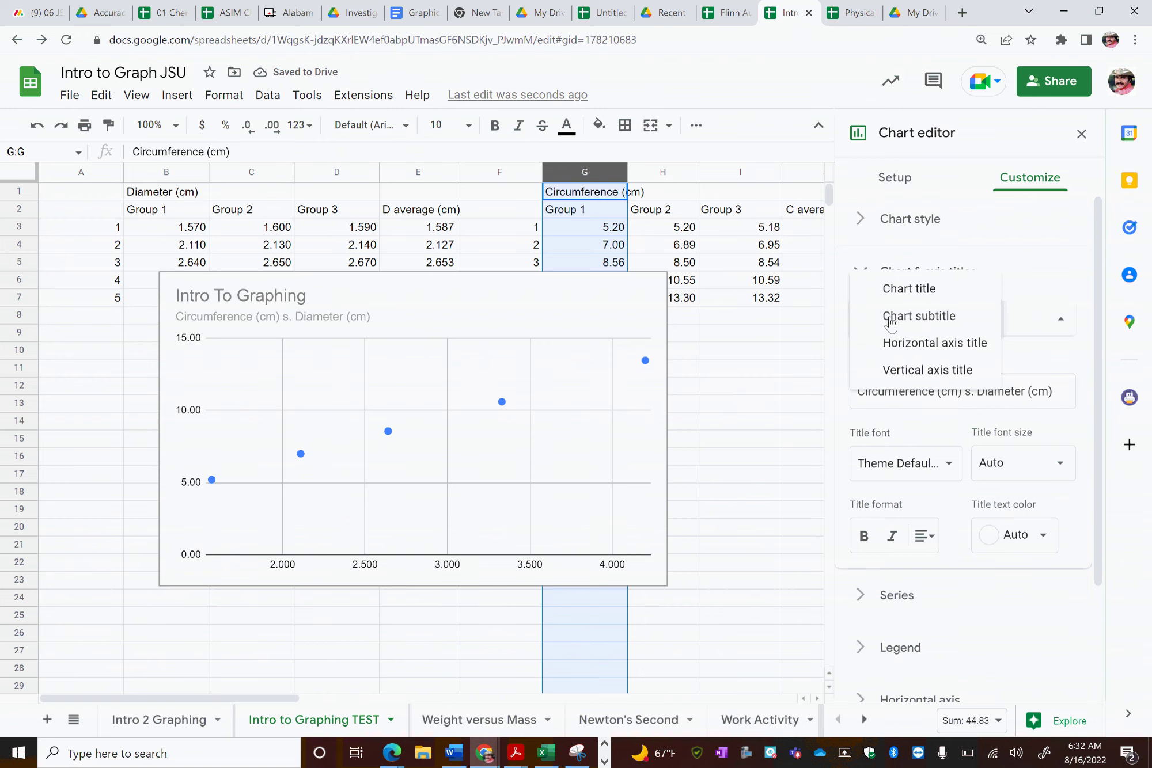
pyautogui.click(909, 345)
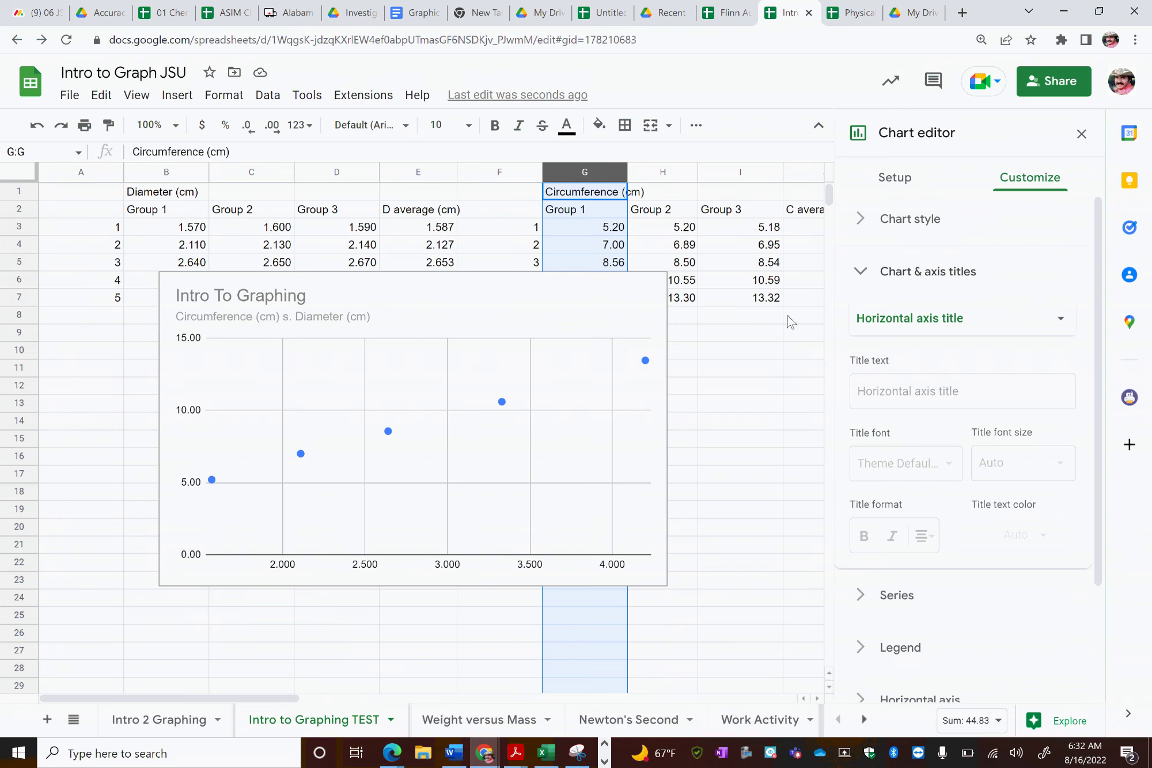
pyautogui.click(923, 324)
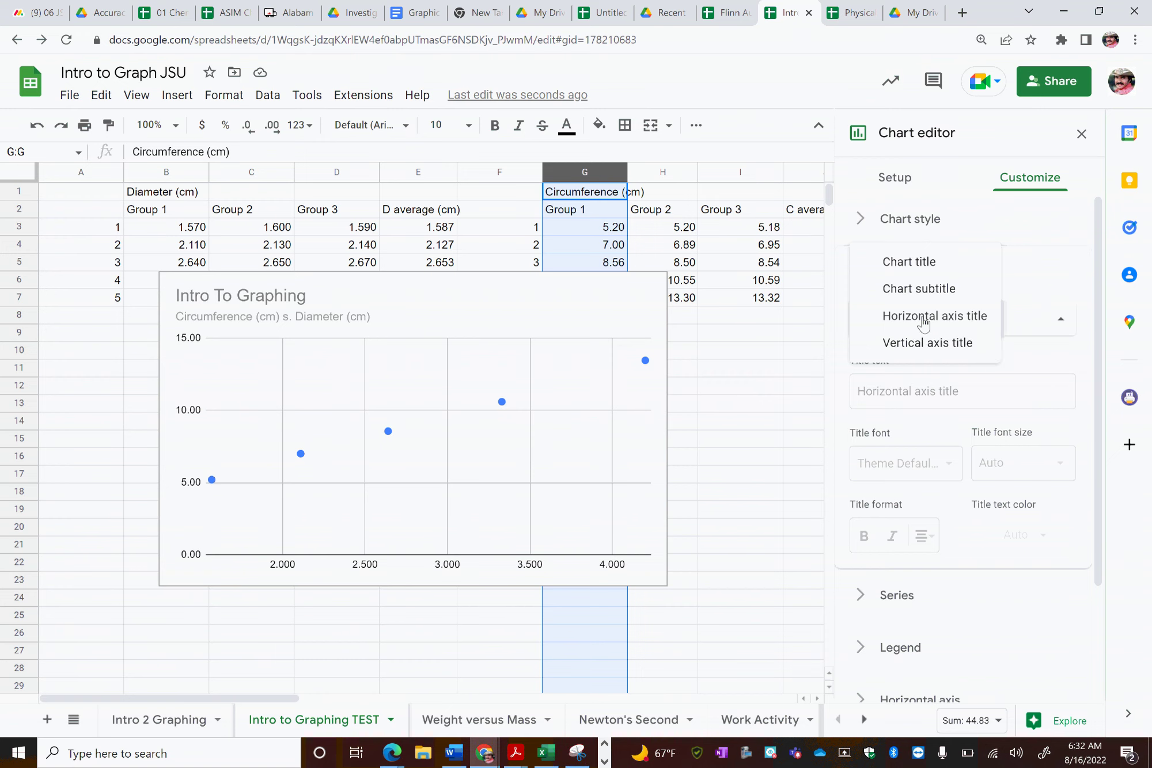
pyautogui.click(928, 289)
pyautogui.click(967, 393)
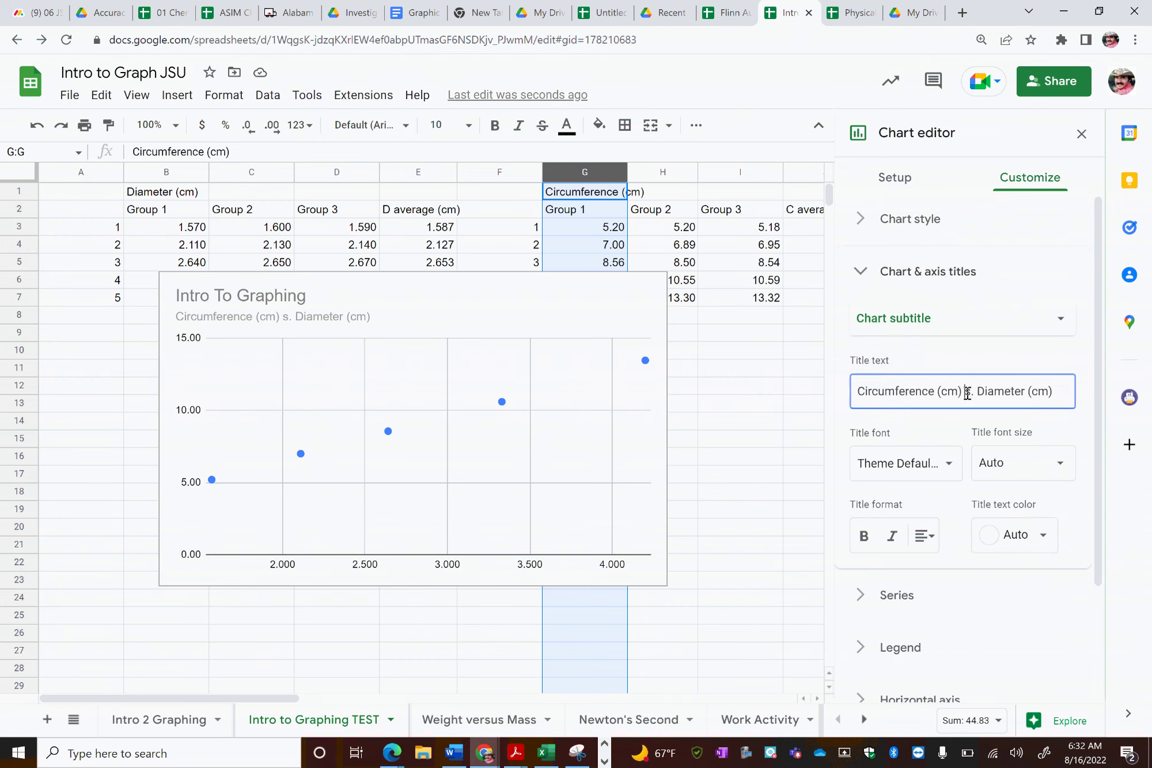
# Complete the subtitle's 'Vs.' and set the horizontal axis title to Diameter (cm)
pyautogui.write('V')
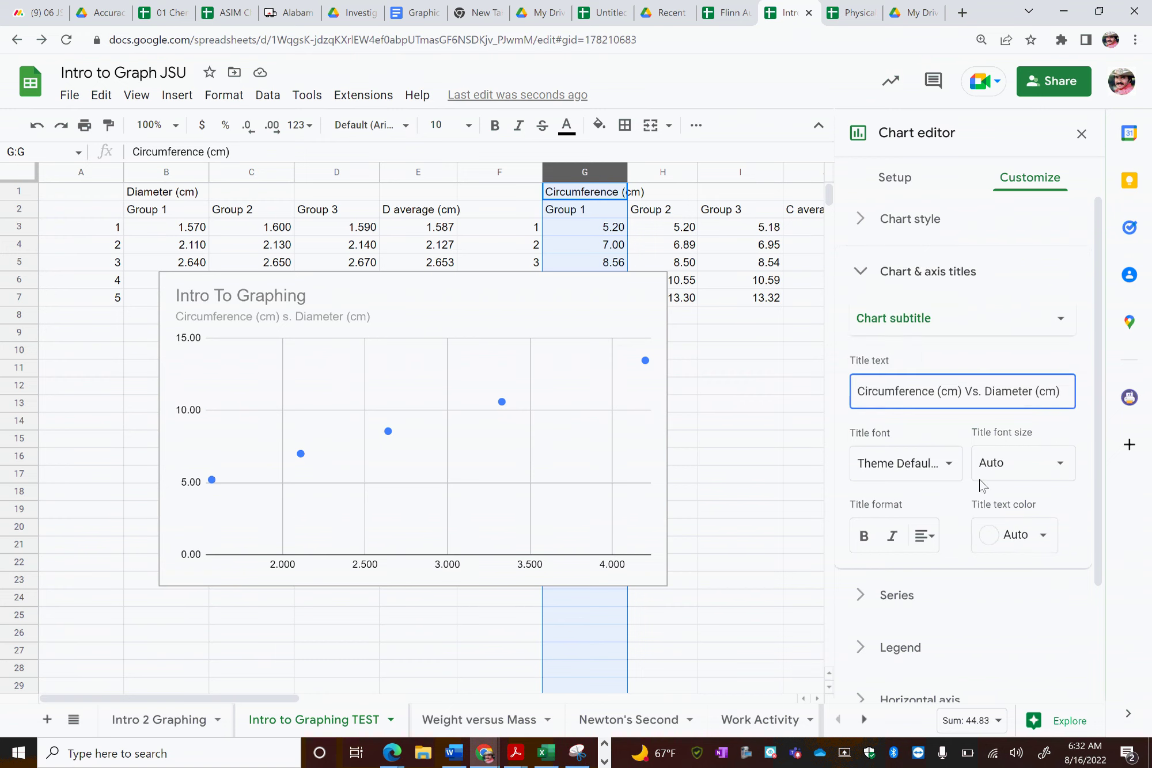
pyautogui.click(894, 324)
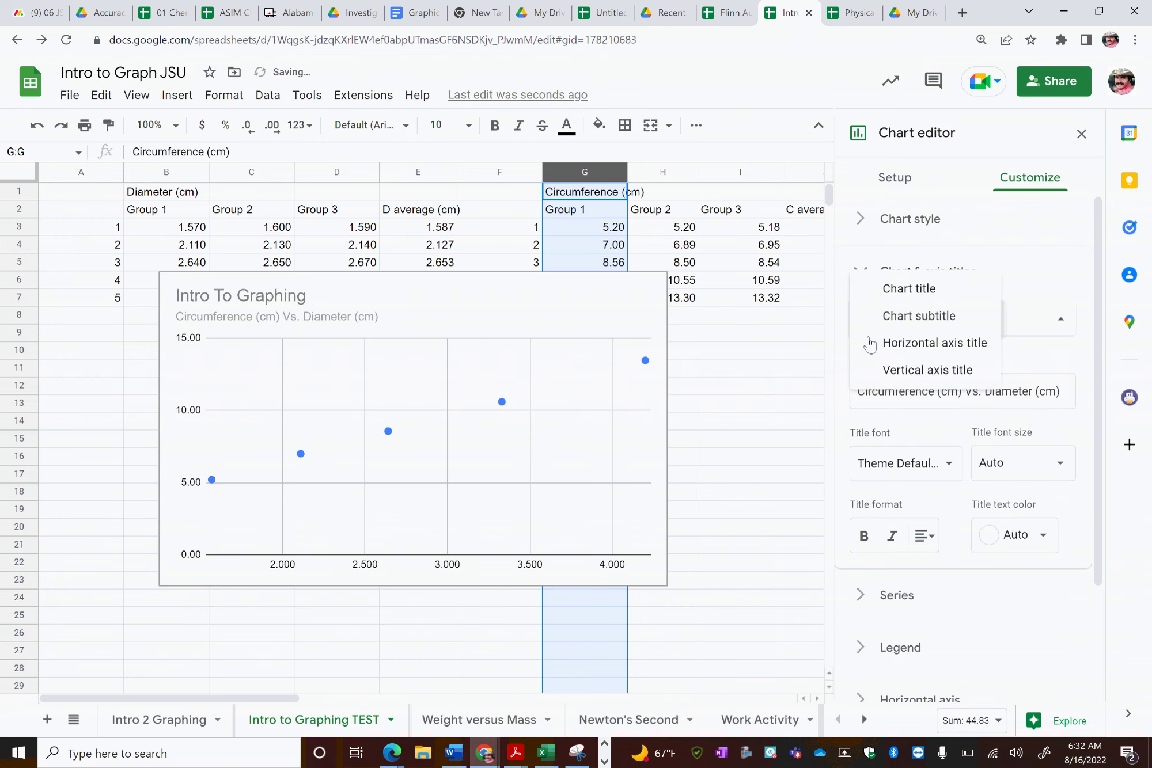
pyautogui.click(882, 343)
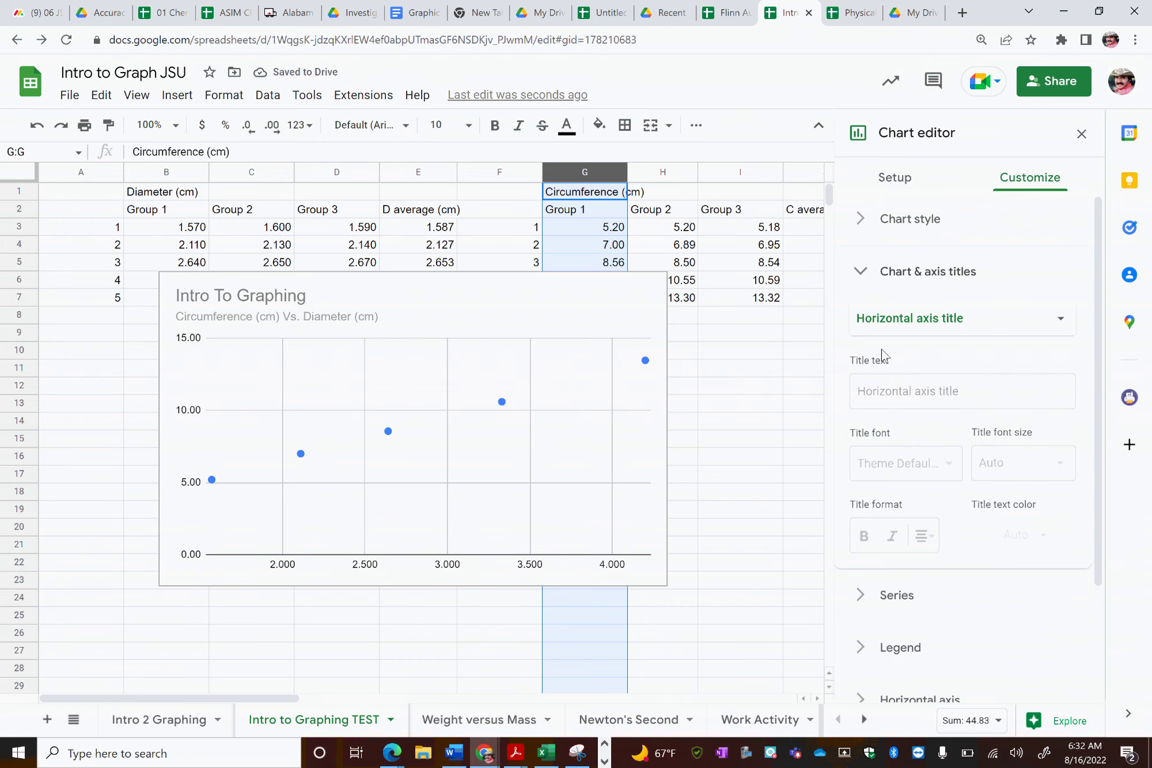
pyautogui.click(894, 404)
pyautogui.write('Diamter')
pyautogui.write('eter')
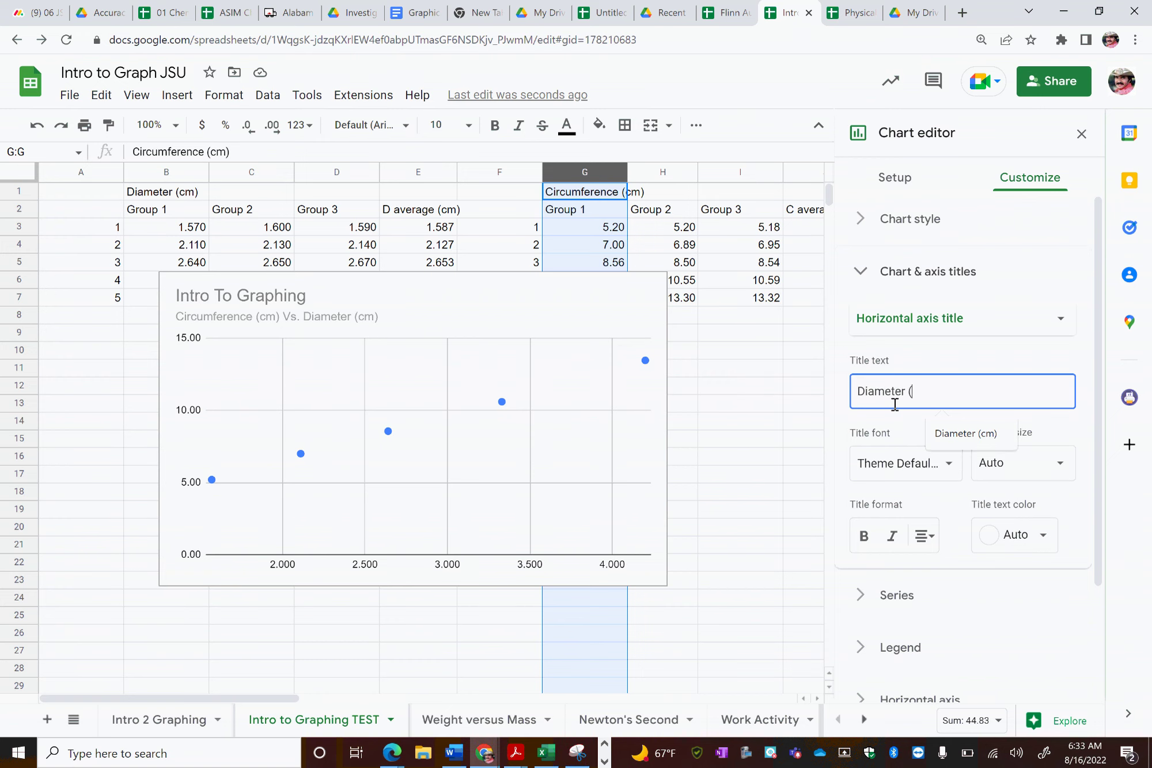
pyautogui.write(' (cm)')
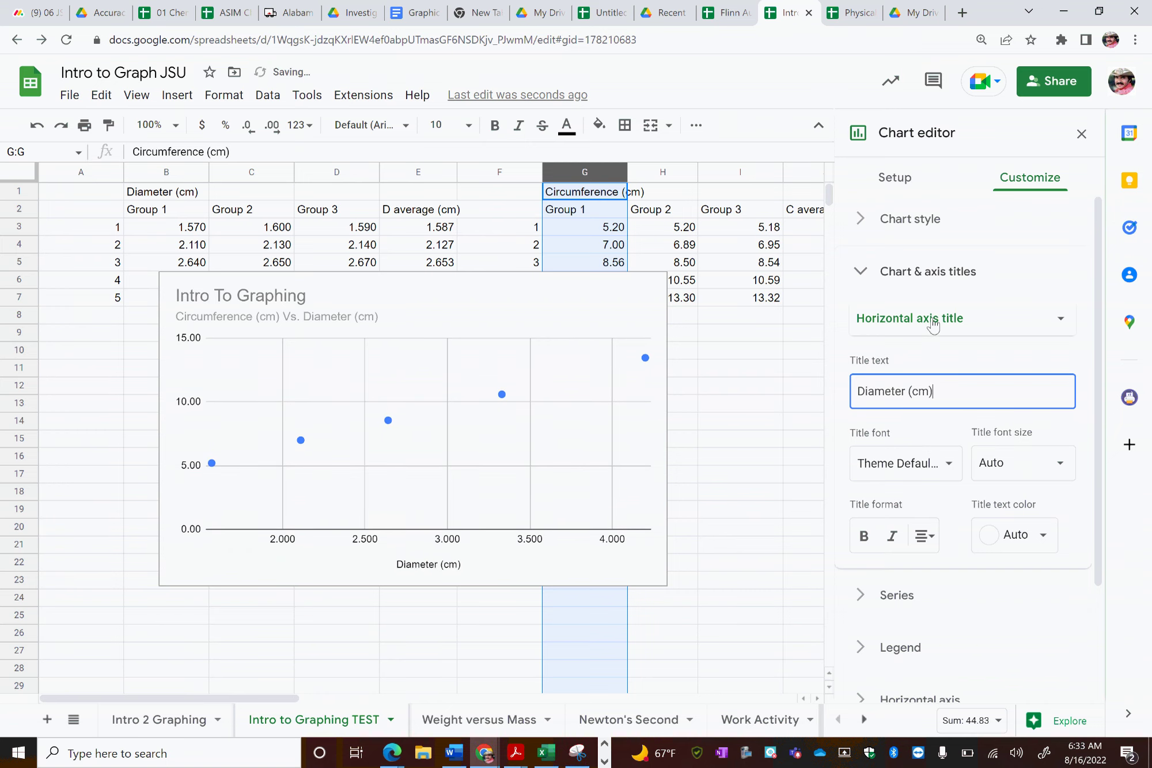
# Set the vertical axis title to Circumference (cm)
pyautogui.click(911, 316)
pyautogui.click(925, 345)
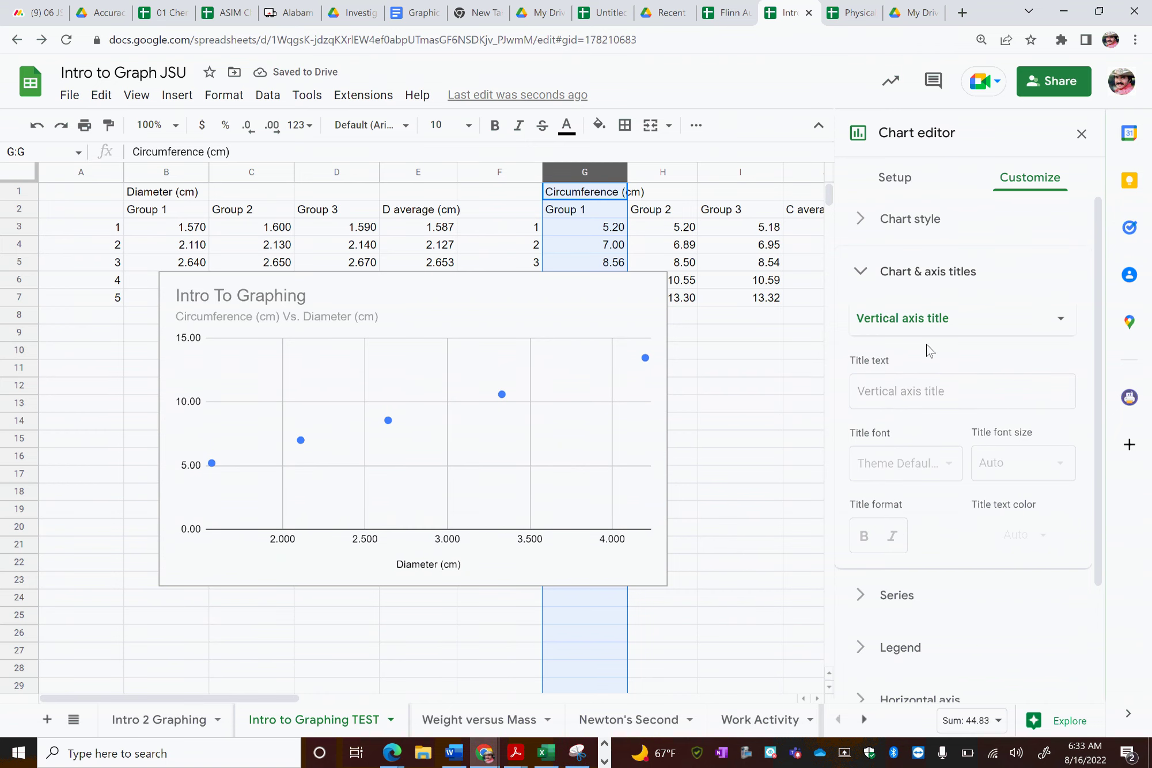
pyautogui.click(895, 396)
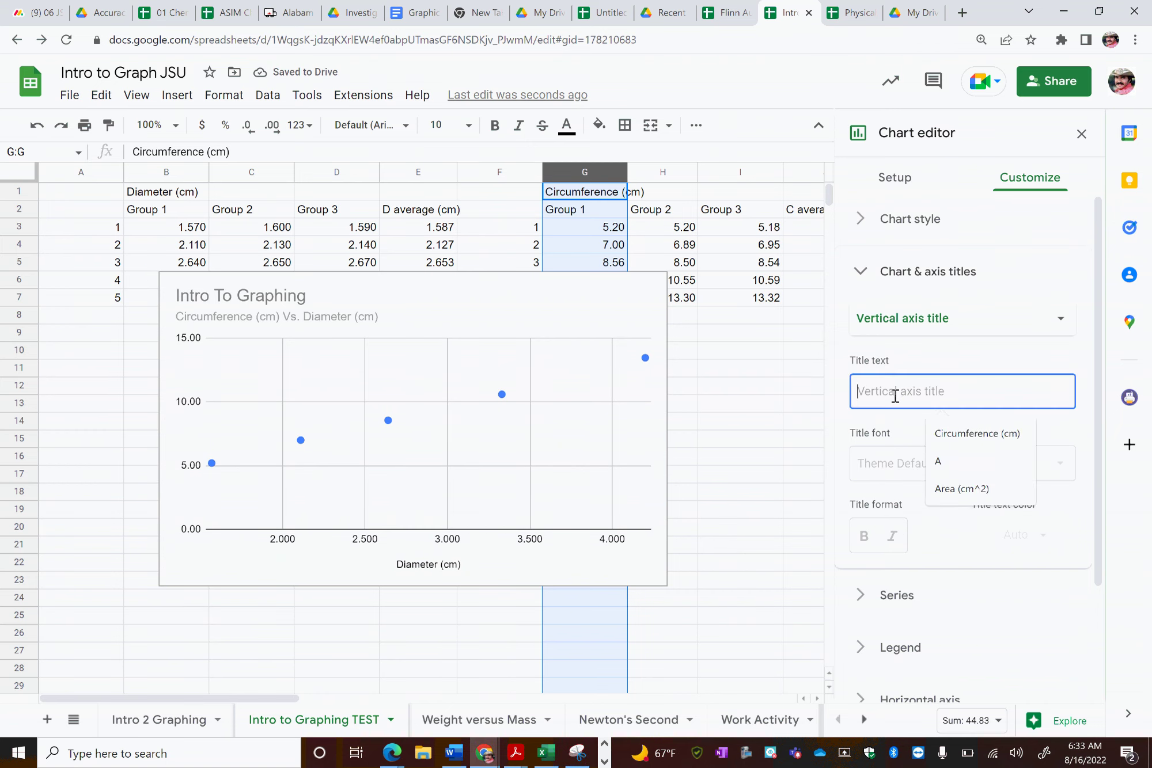
pyautogui.write('Ci')
pyautogui.click(972, 437)
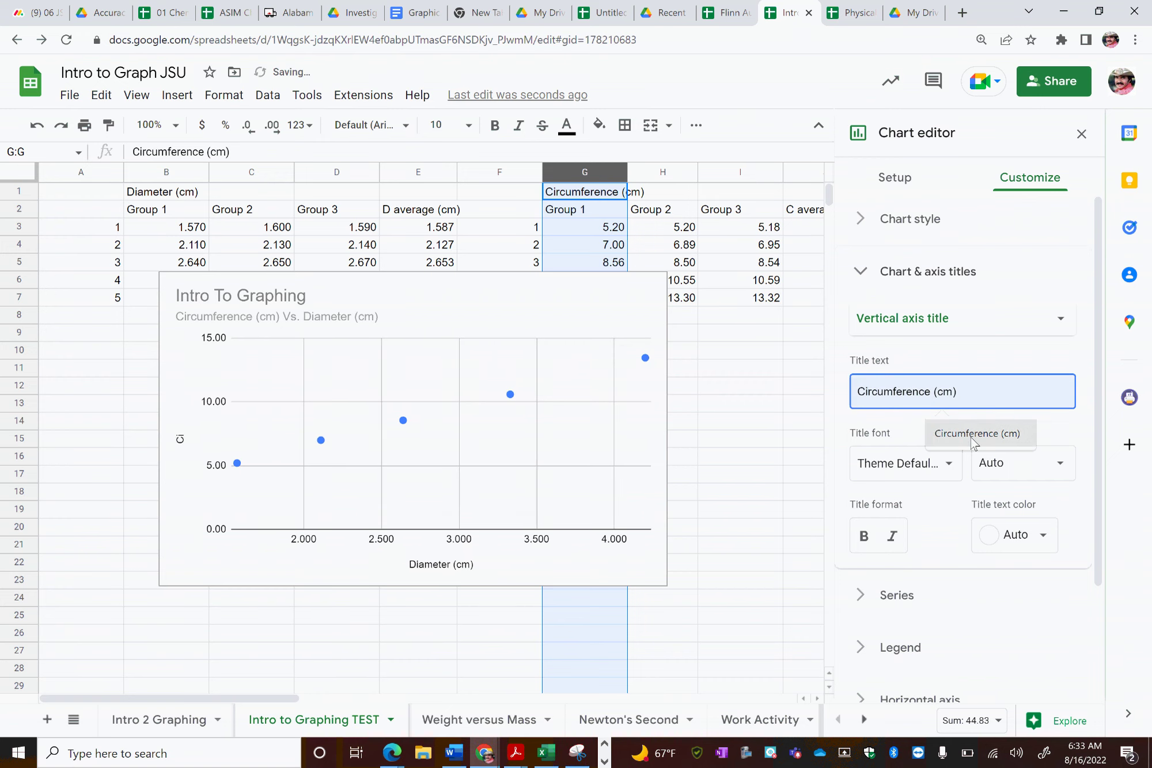
pyautogui.click(930, 353)
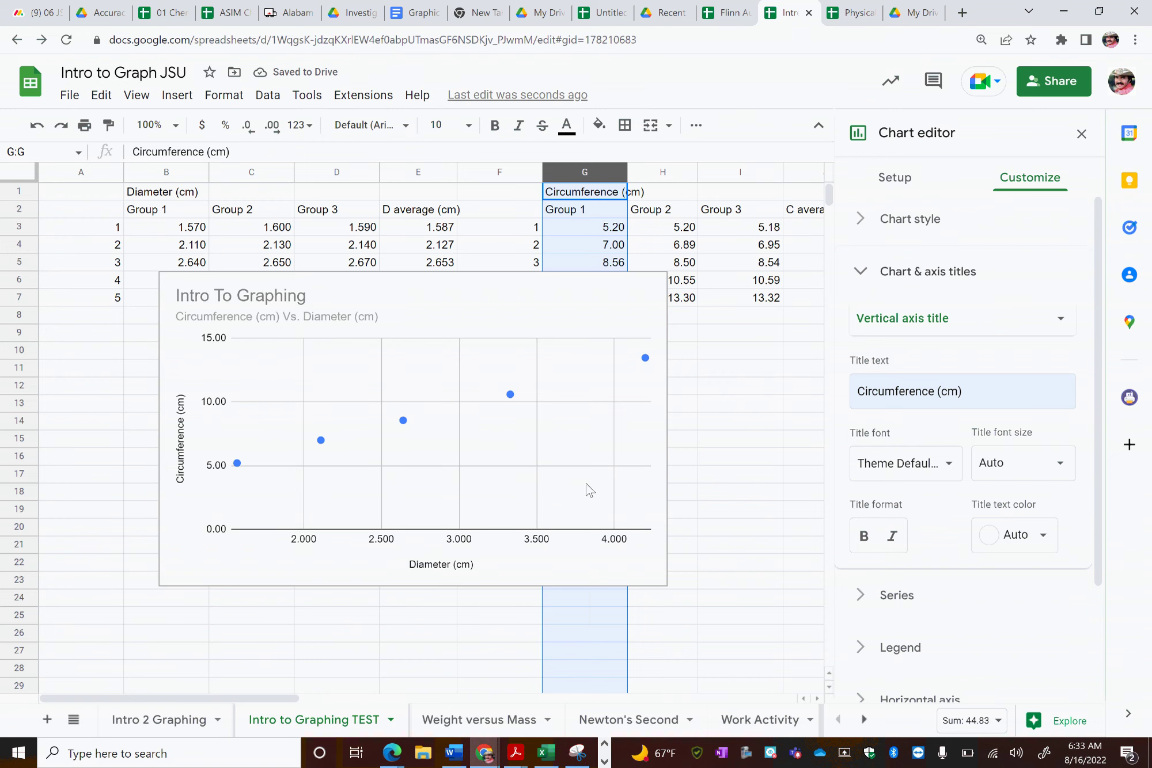
# Add a trendline to the Group 1 series labelled with its equation 3.11*x + 0.348, then close the editor
pyautogui.click(858, 271)
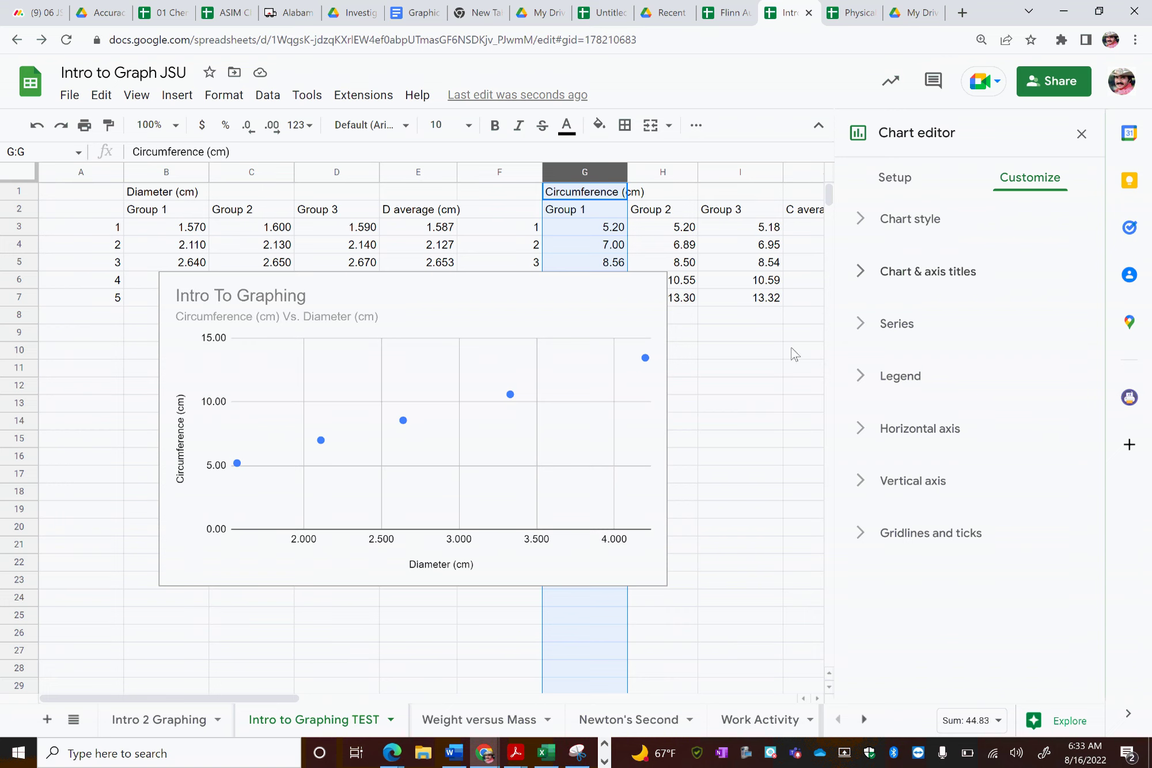
pyautogui.click(863, 329)
pyautogui.scroll(-4, 990, 449)
pyautogui.scroll(-2, 992, 450)
pyautogui.scroll(1, 991, 450)
pyautogui.scroll(-1, 990, 449)
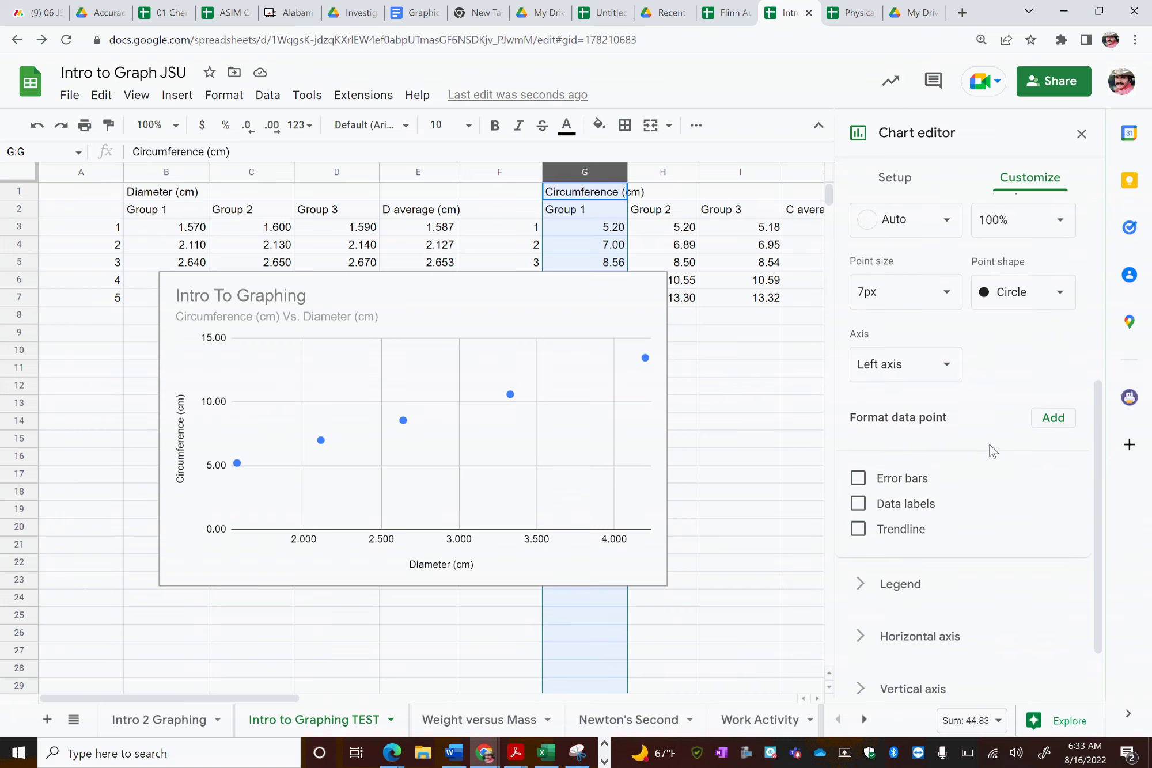
pyautogui.click(858, 530)
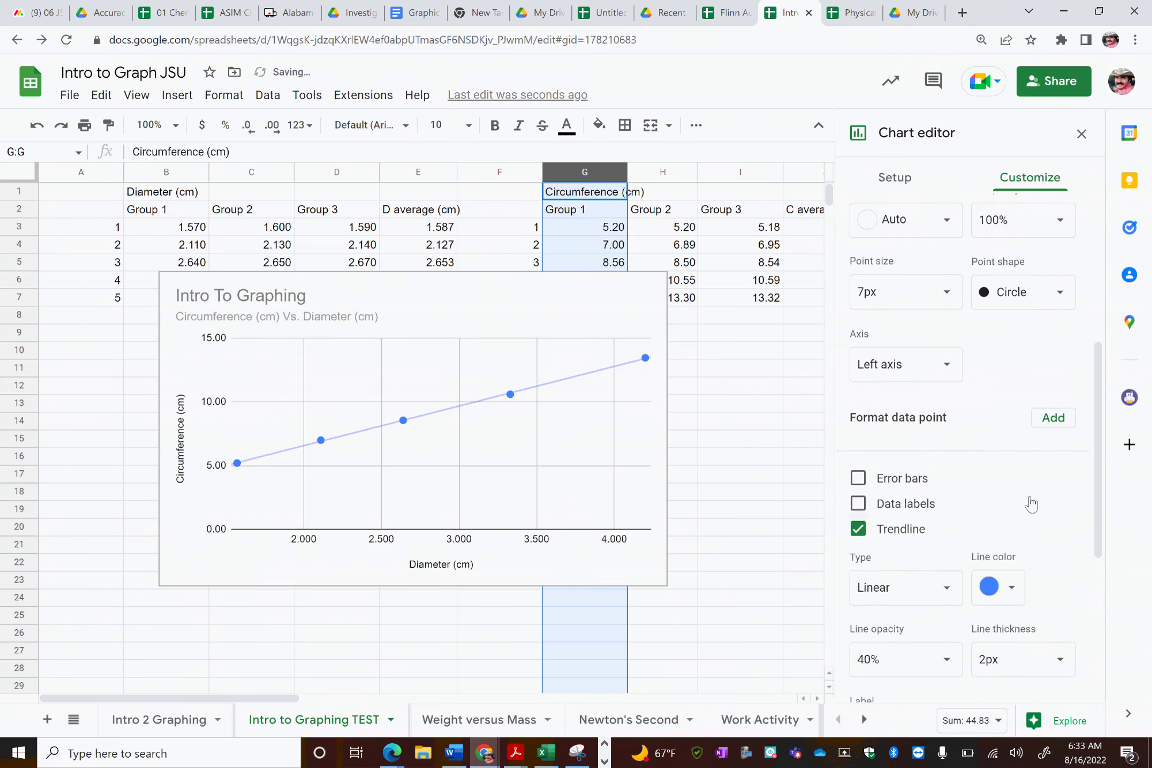
pyautogui.scroll(-3, 1029, 502)
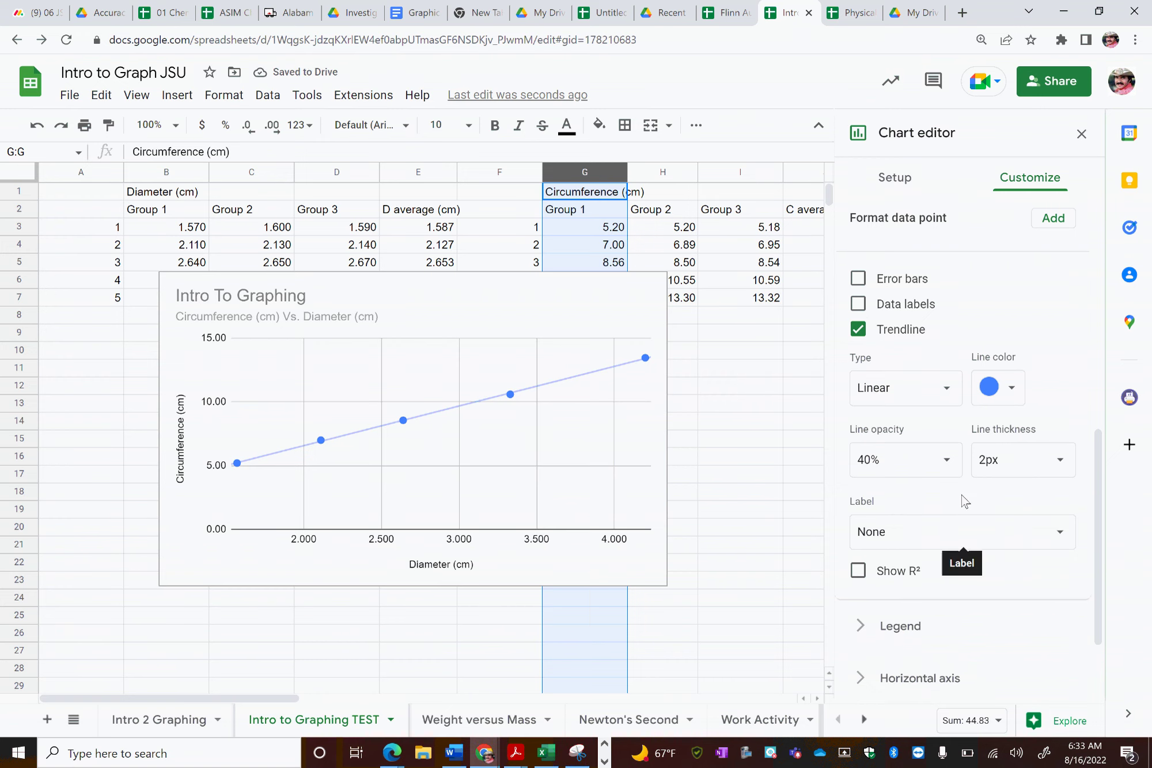
pyautogui.click(891, 535)
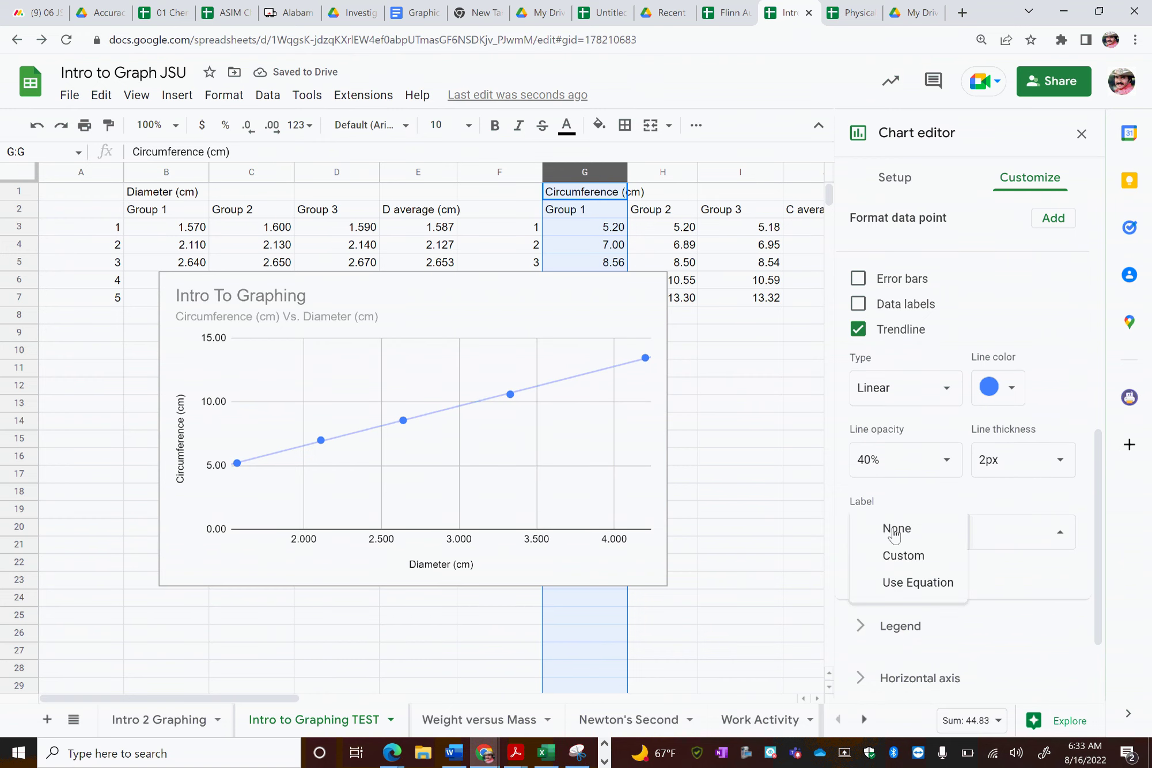
pyautogui.click(921, 597)
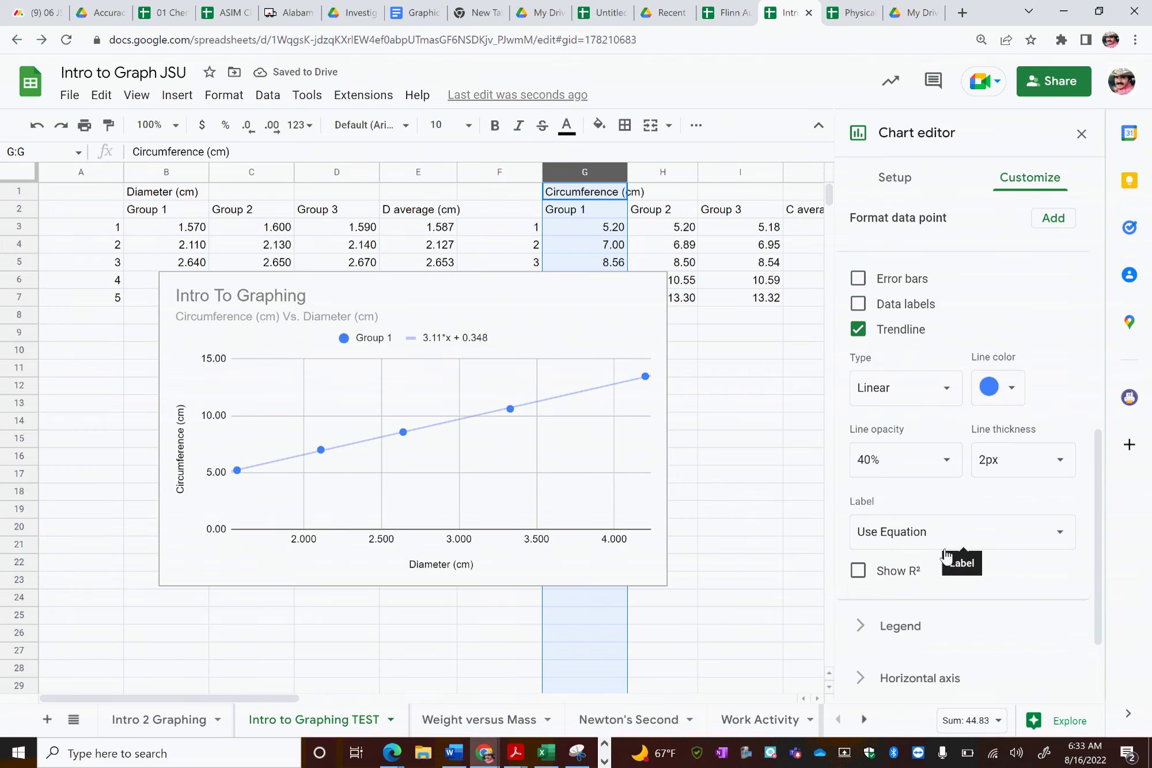
pyautogui.click(1081, 135)
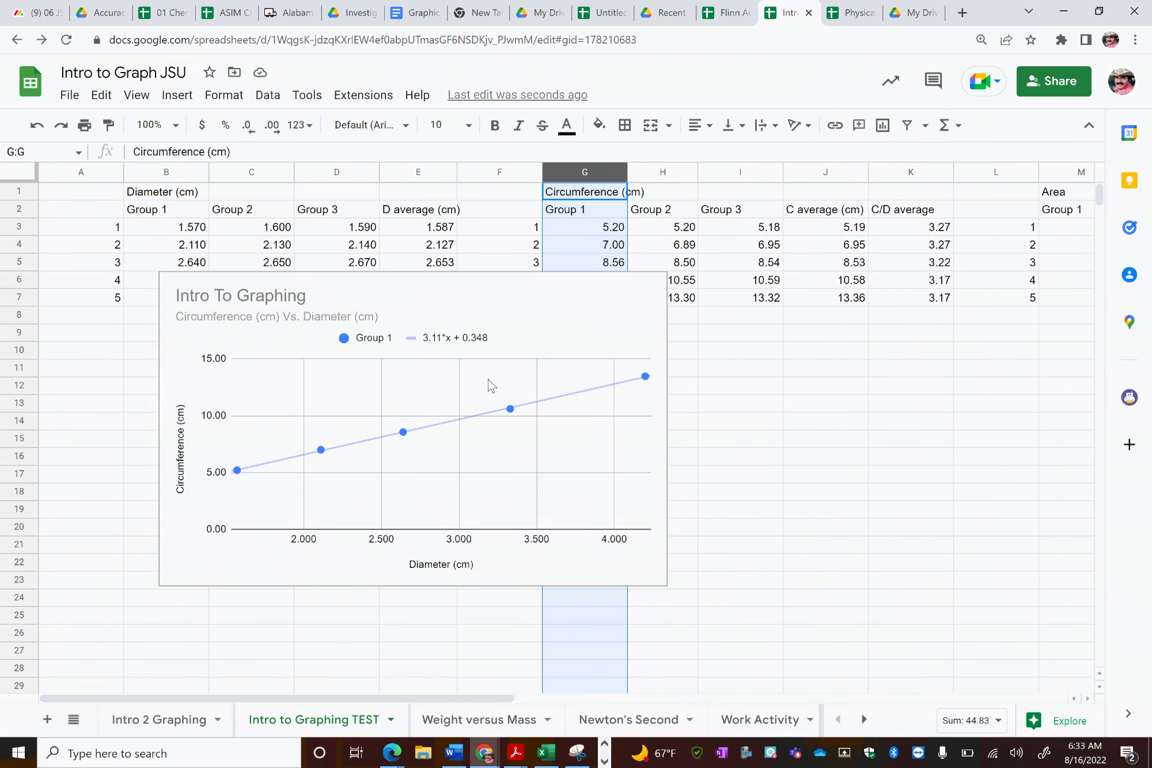
pyautogui.click(434, 437)
pyautogui.moveTo(516, 304); pyautogui.dragTo(473, 376)
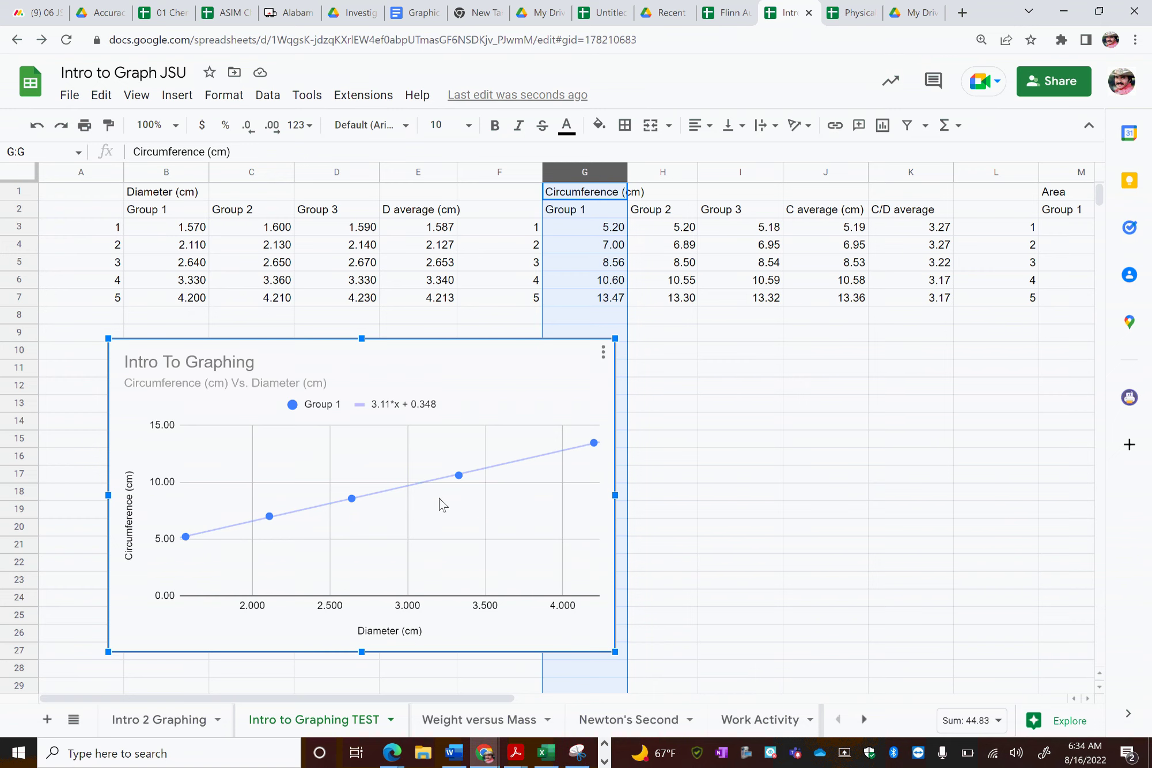
pyautogui.click(681, 386)
pyautogui.click(668, 353)
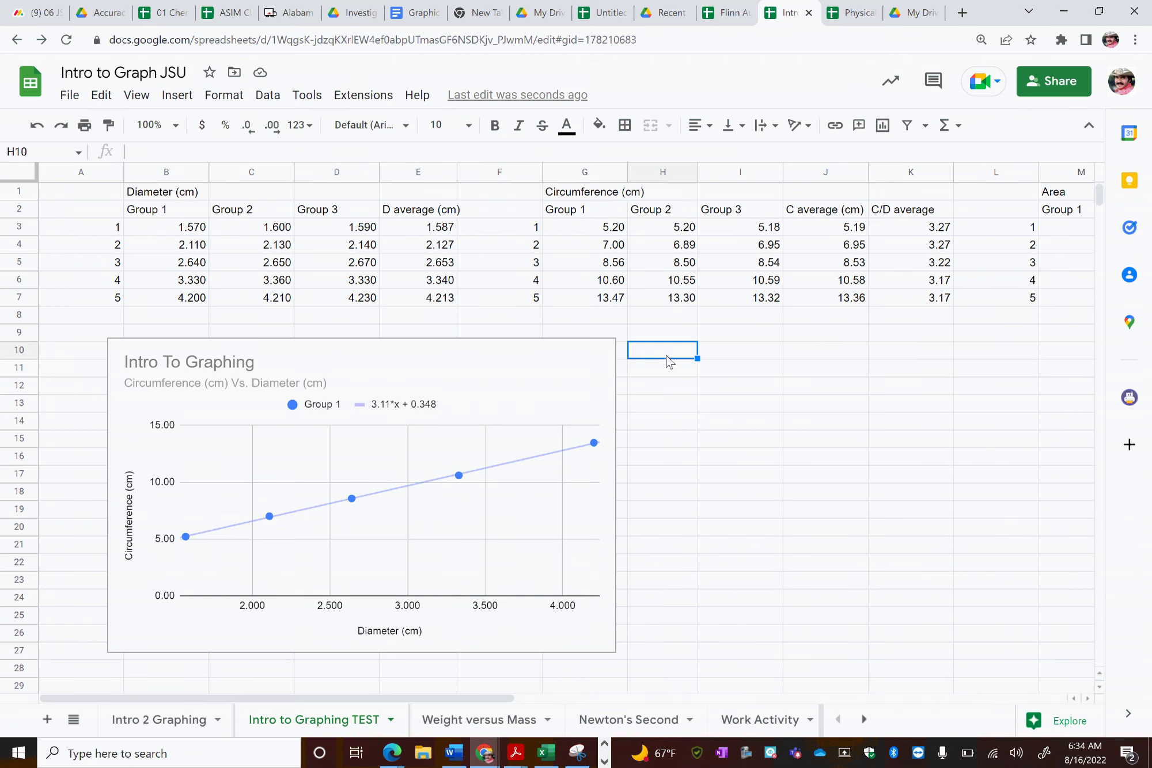
pyautogui.click(670, 320)
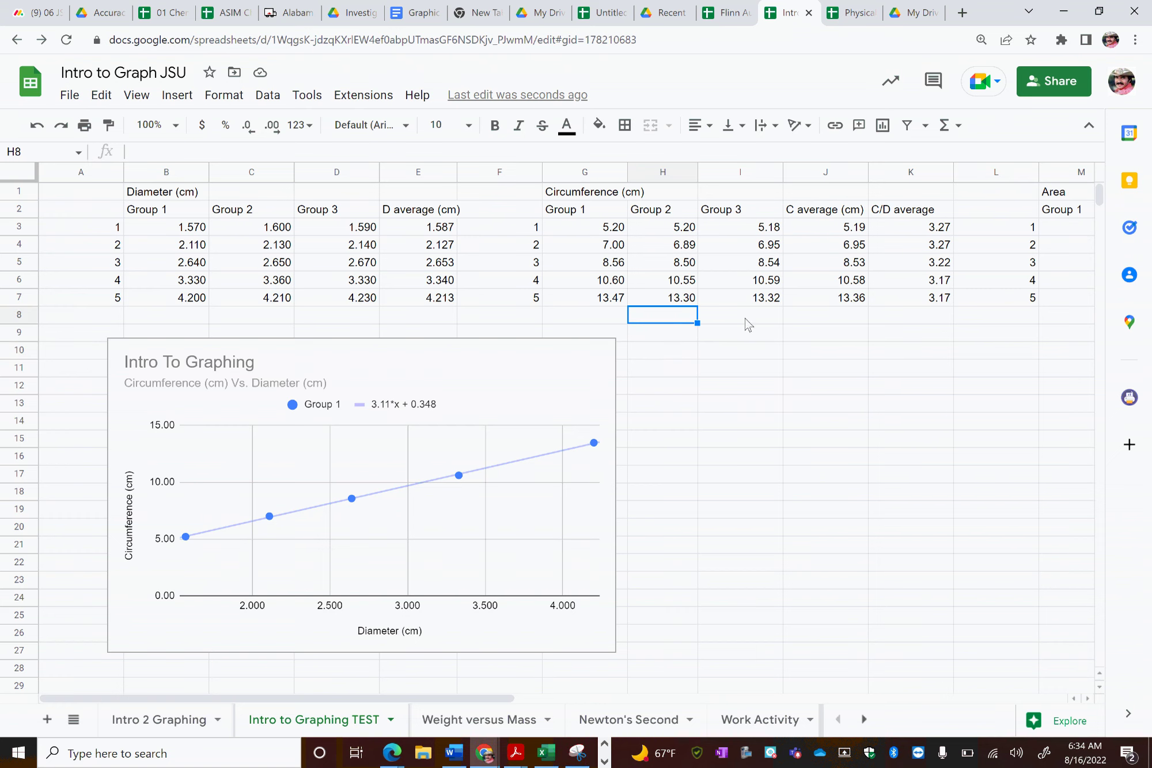
# Insert a new chart and remove its default A1:A7 series
pyautogui.click(185, 99)
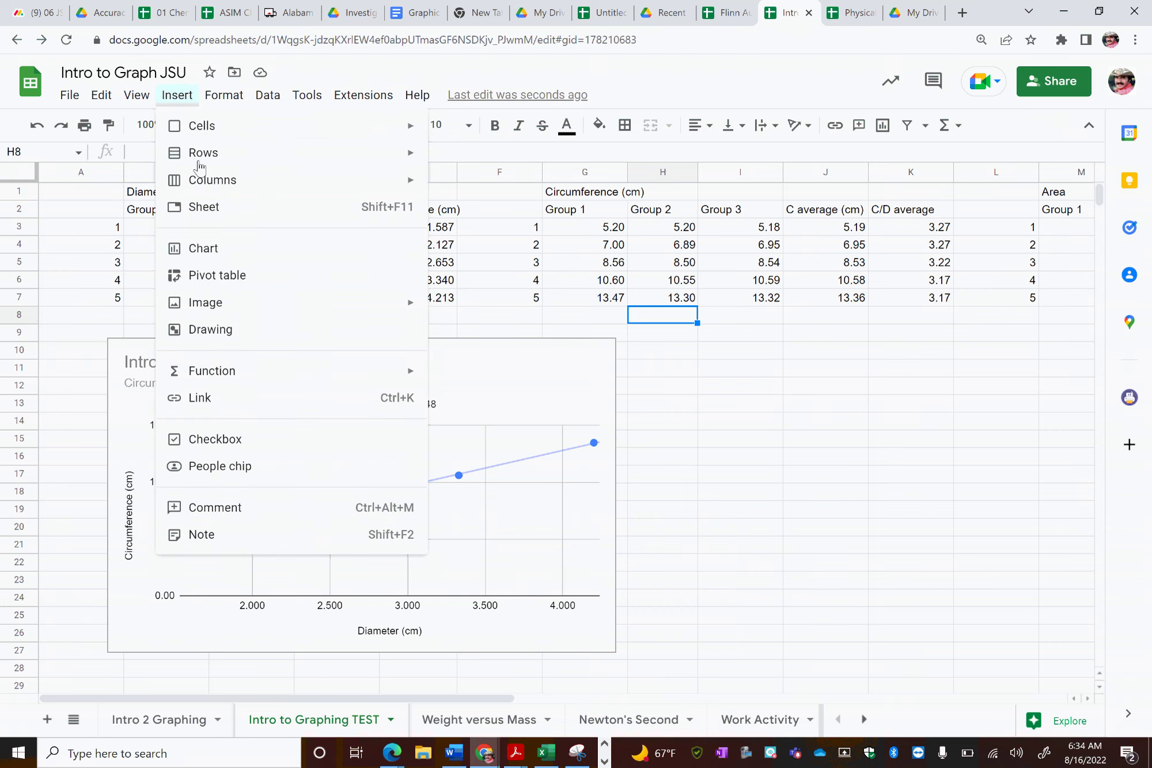
pyautogui.click(215, 252)
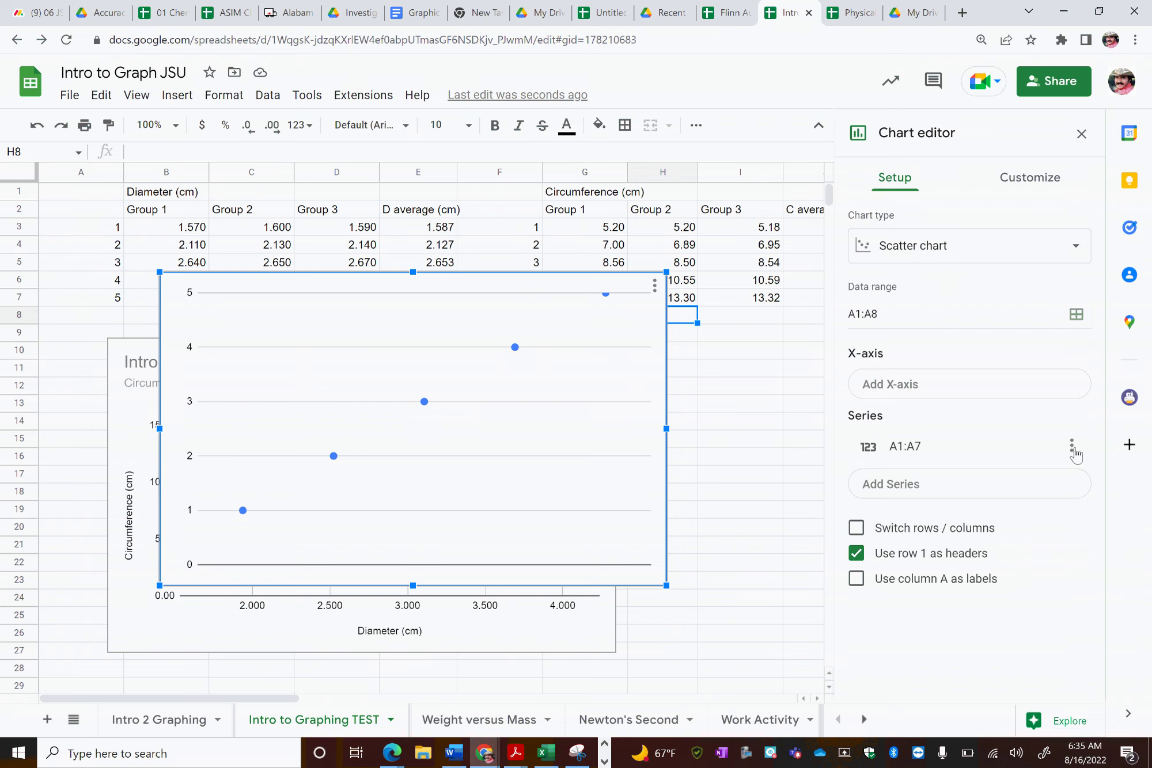
pyautogui.click(1075, 453)
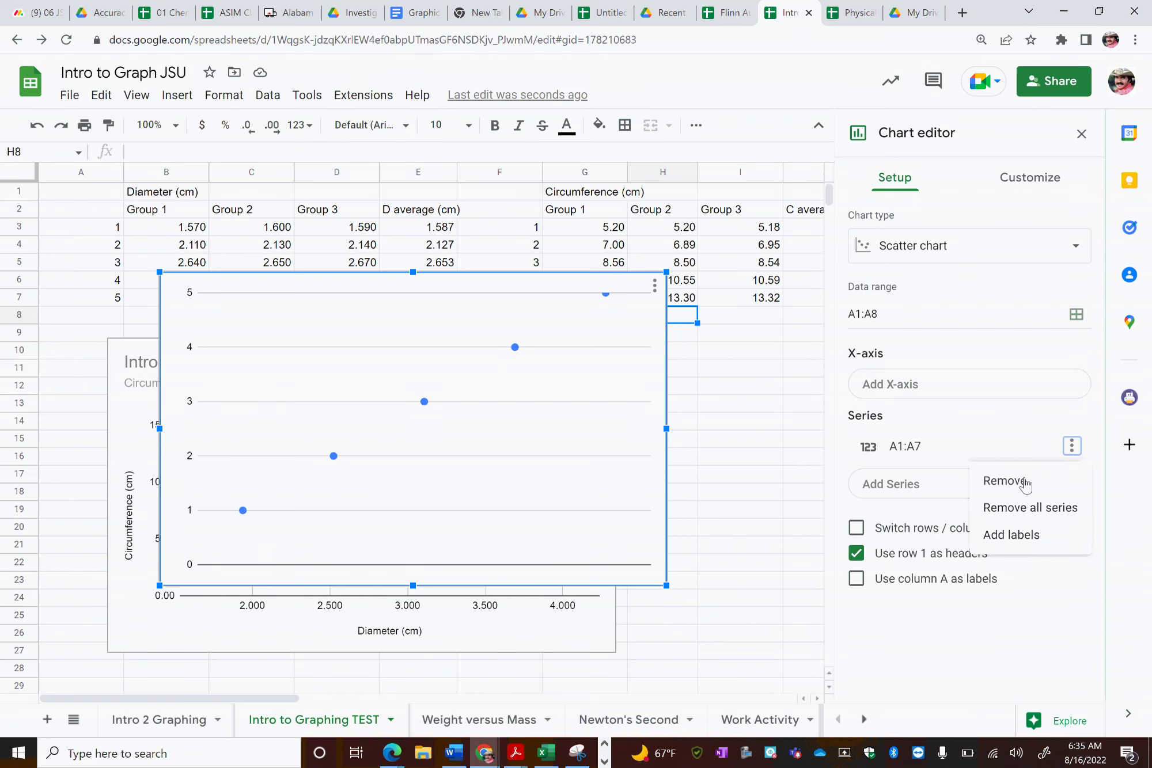
pyautogui.click(1024, 485)
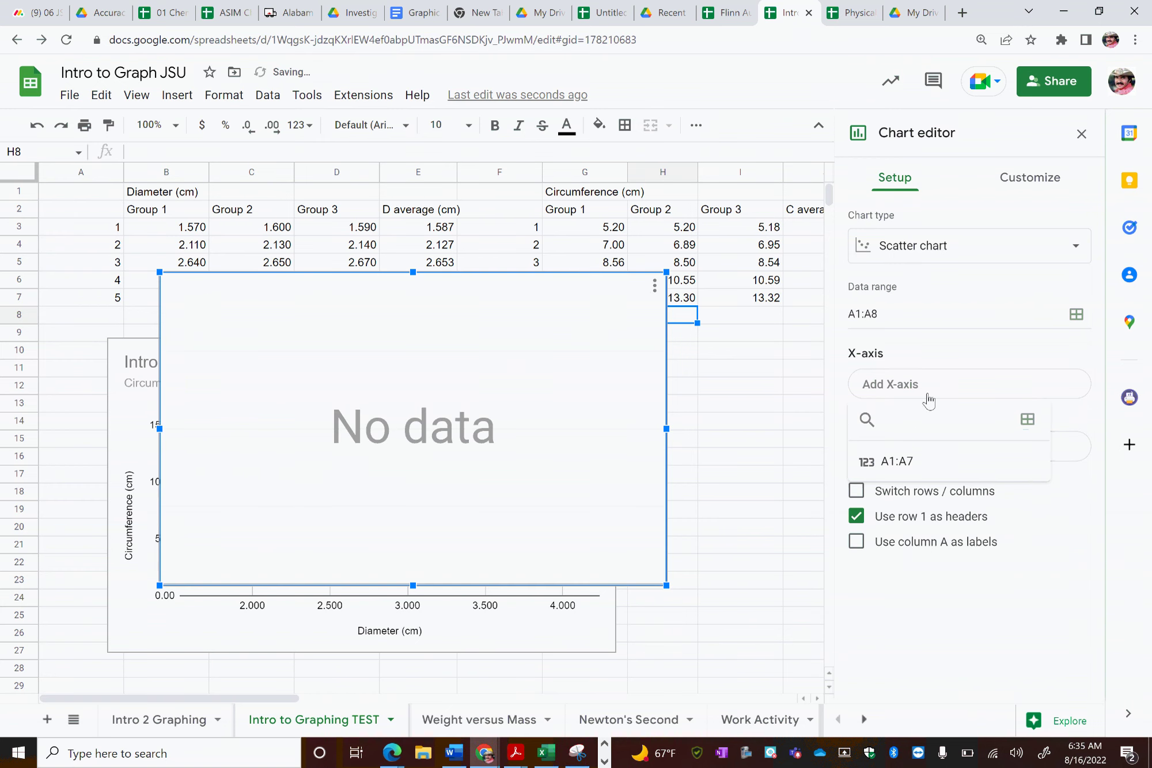
# Plot column J (C average) as the series against column E (D average) on the X-axis
pyautogui.click(991, 390)
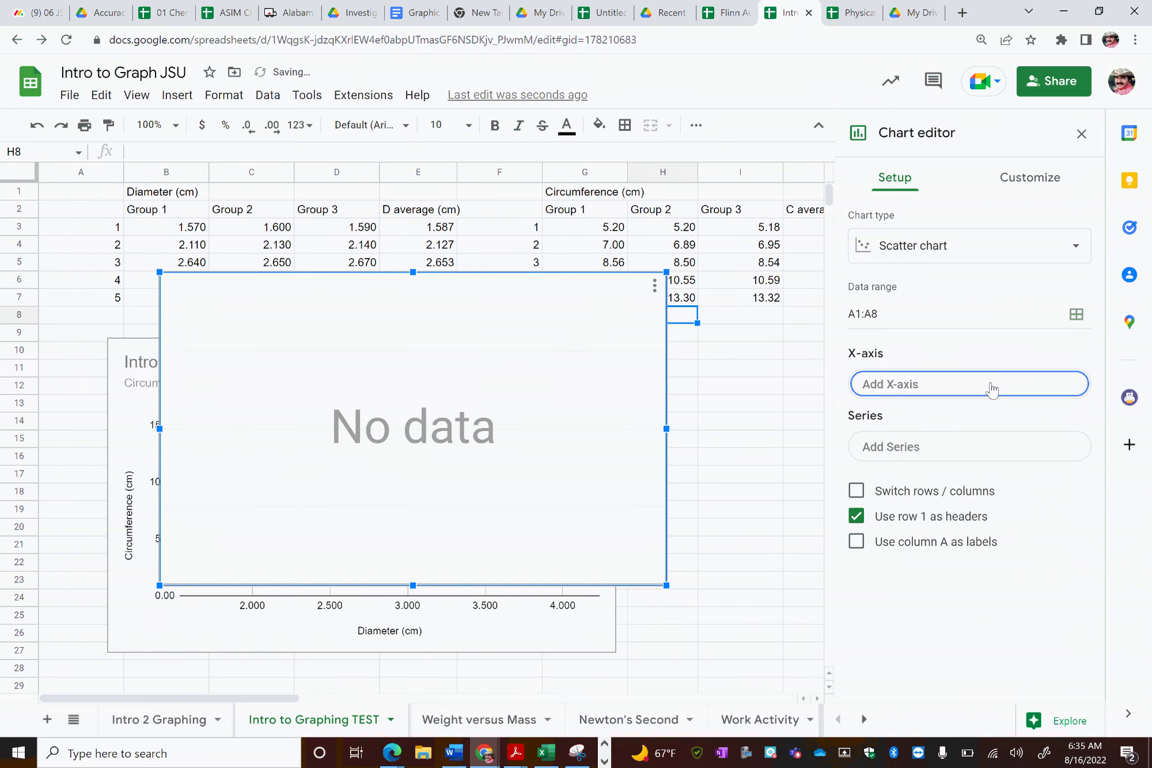
pyautogui.click(1043, 390)
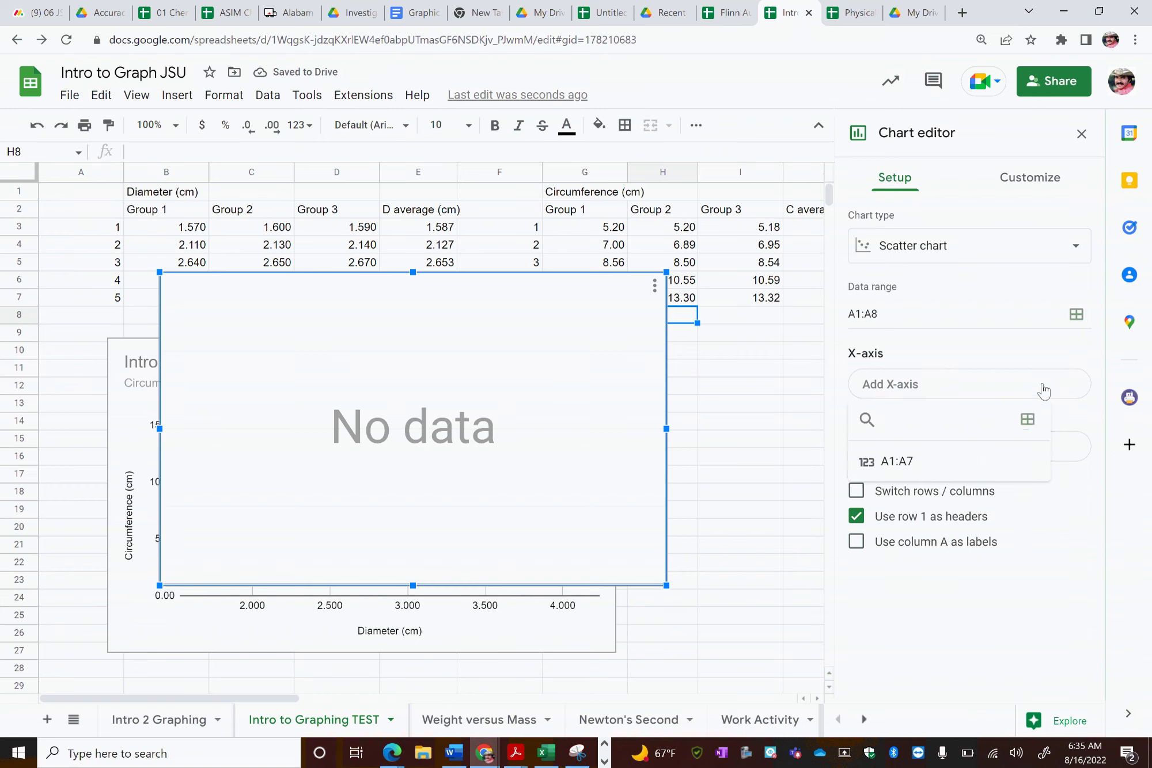
pyautogui.click(1028, 419)
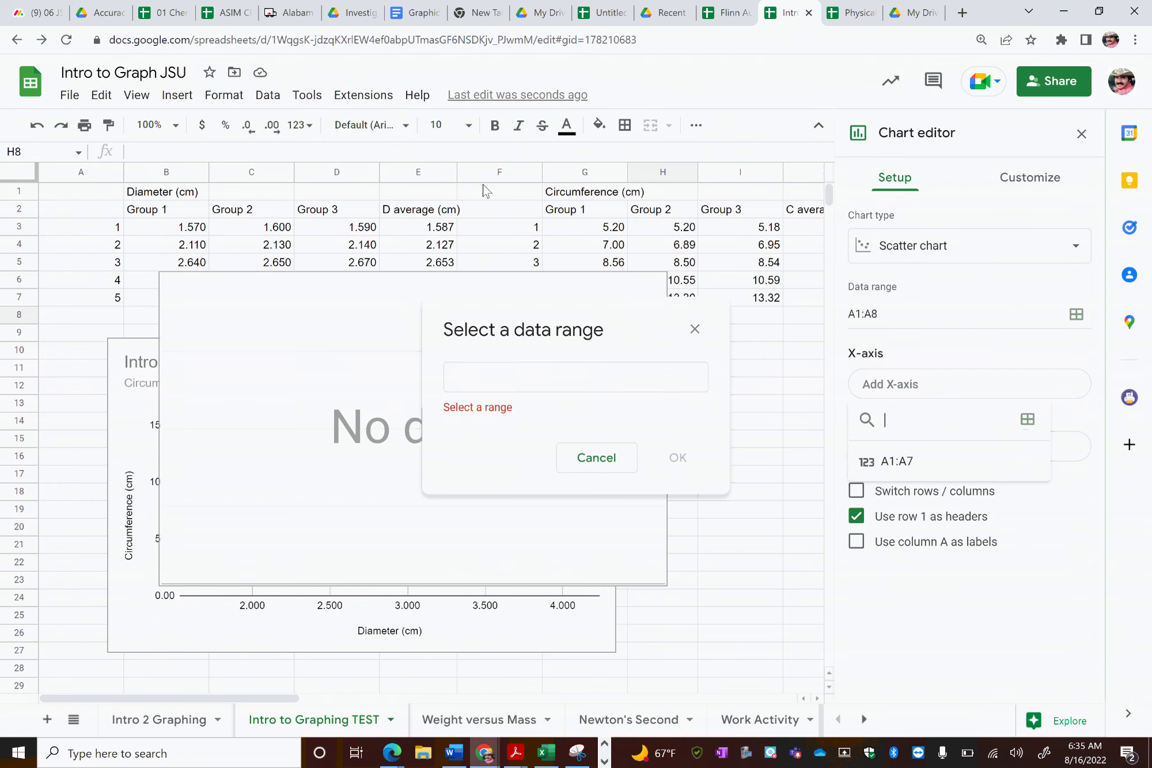
pyautogui.click(408, 167)
pyautogui.click(673, 441)
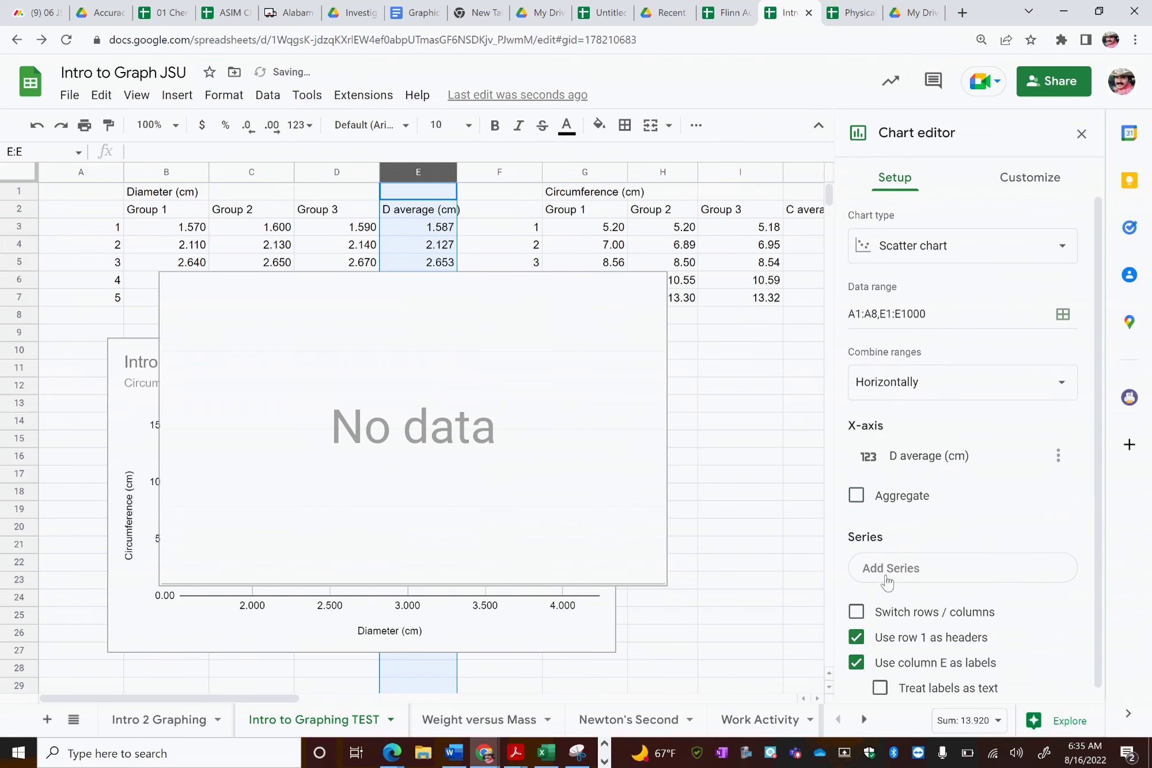
pyautogui.click(887, 583)
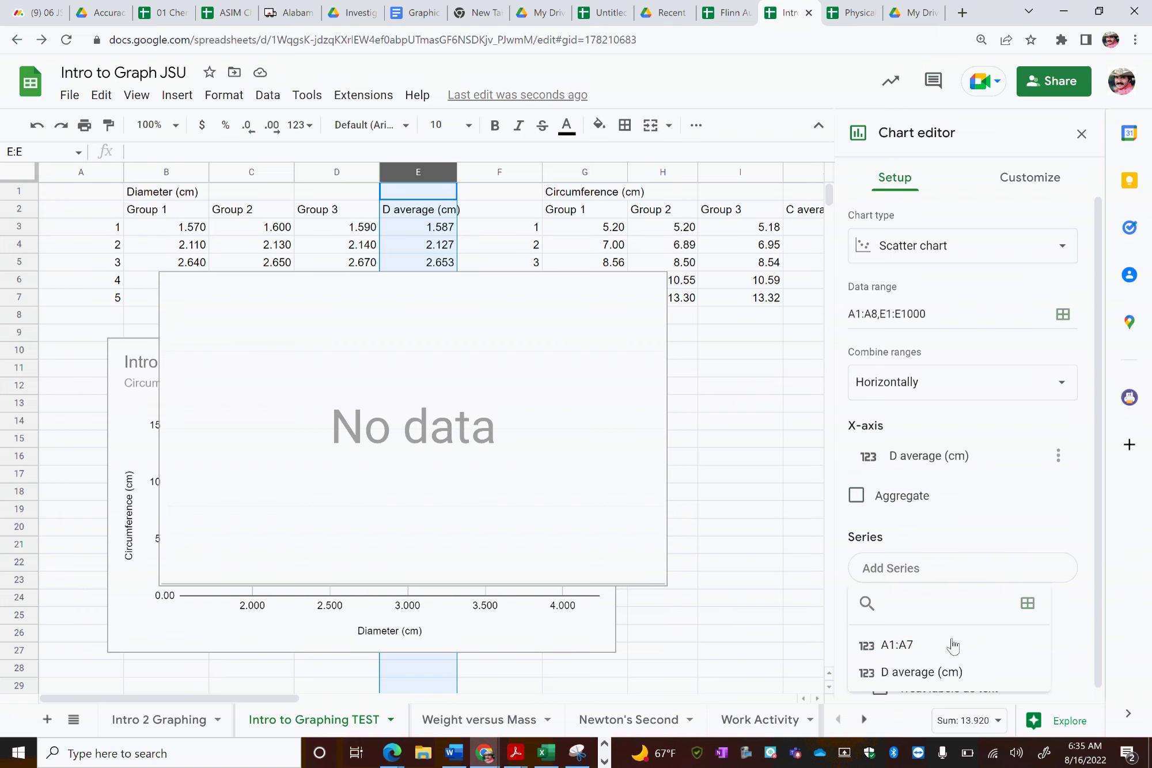
pyautogui.click(1027, 605)
pyautogui.click(795, 173)
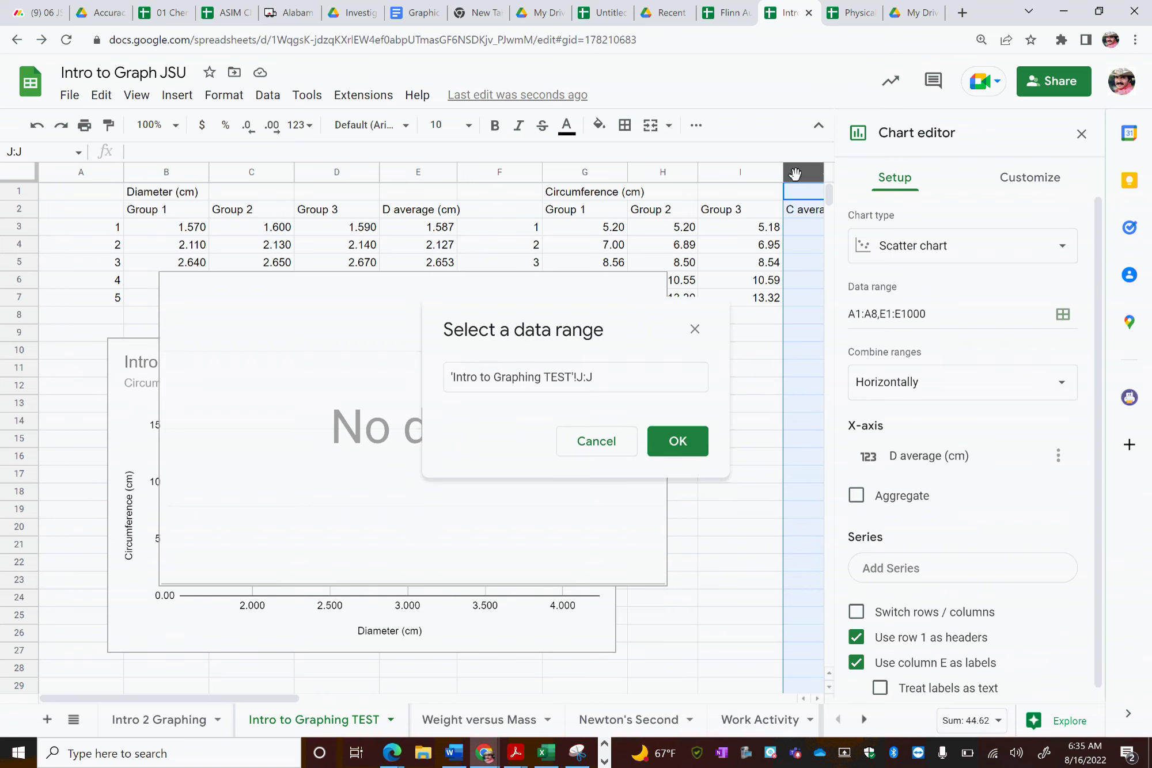
pyautogui.click(679, 442)
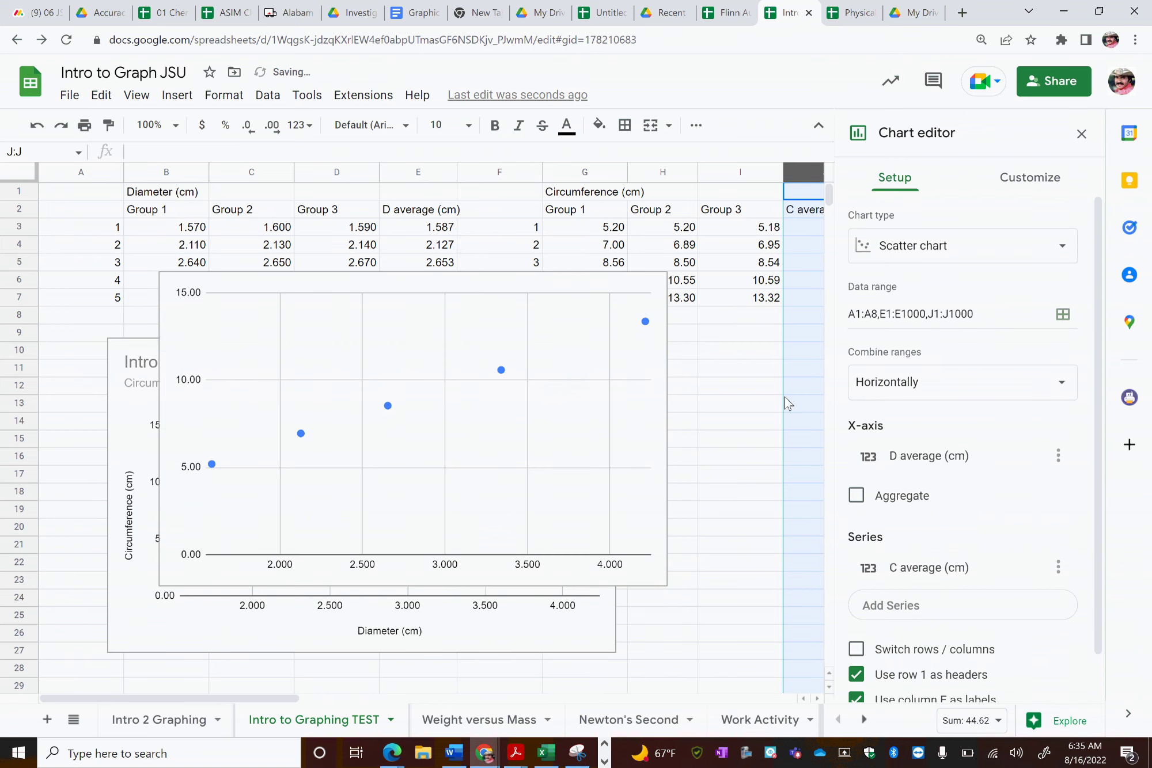
# Add a trendline labelled 3.09*x + 0.322 to the C average series and move the chart right
pyautogui.click(1025, 179)
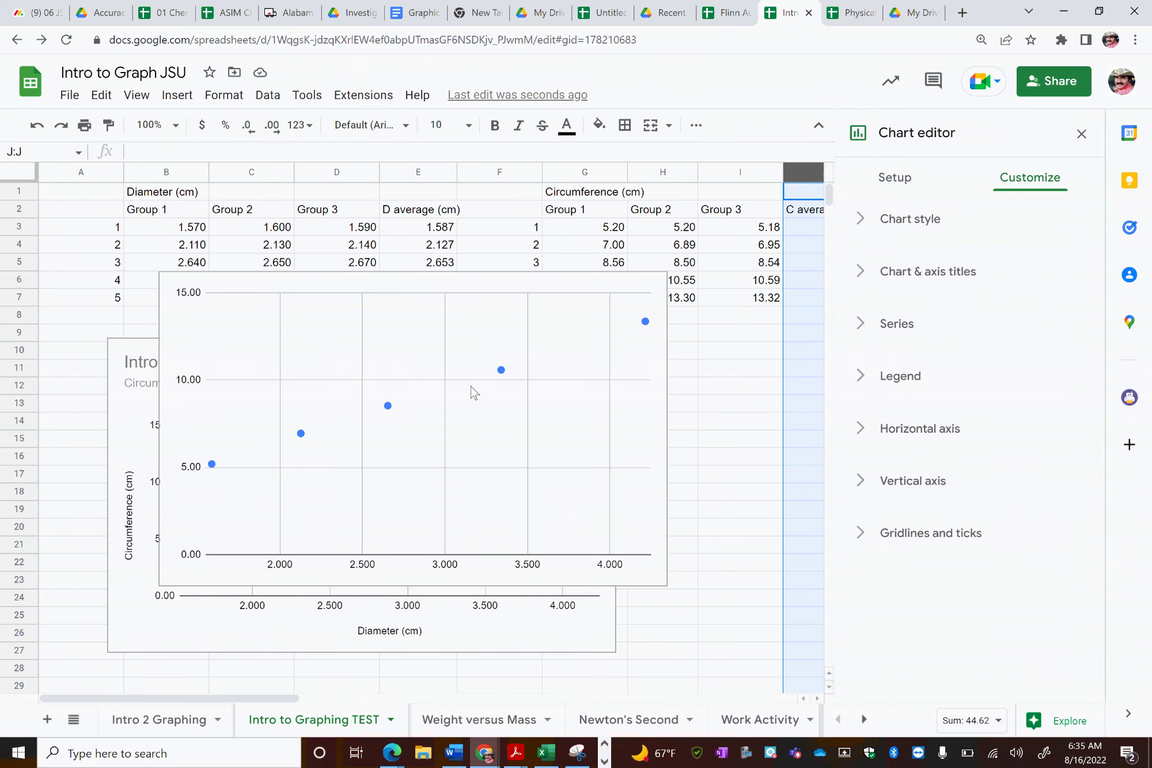
pyautogui.click(562, 376)
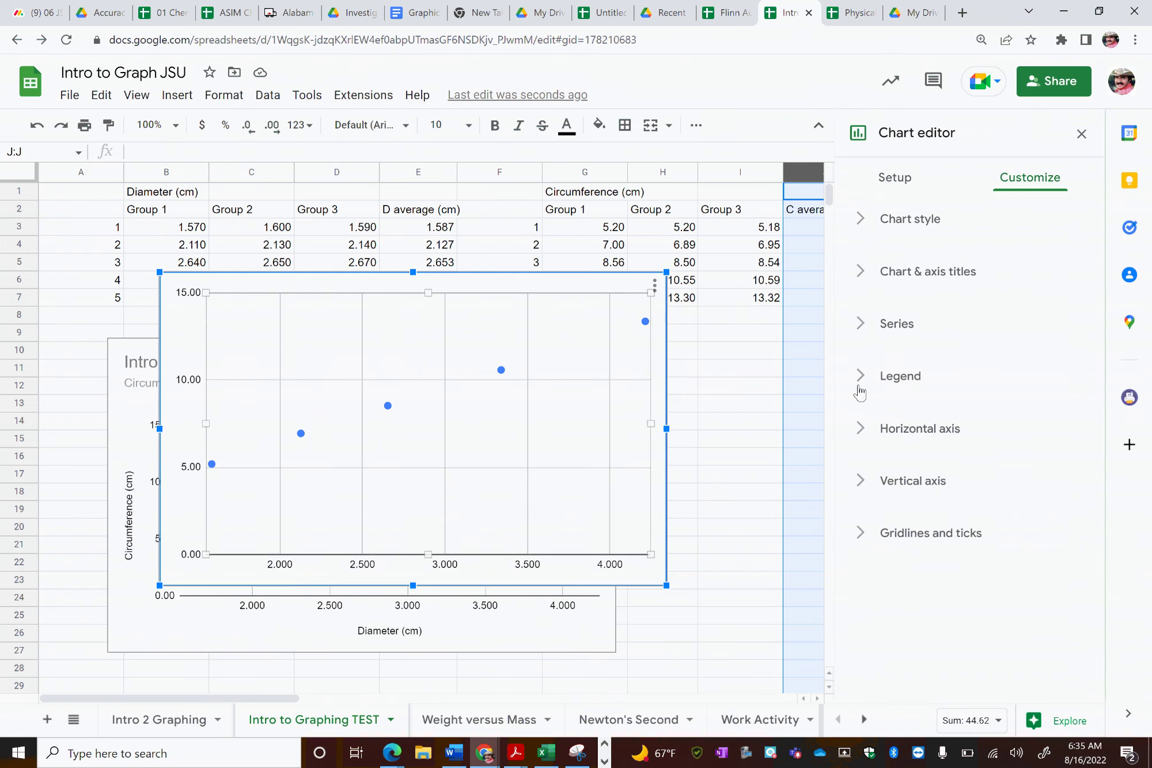
pyautogui.click(862, 324)
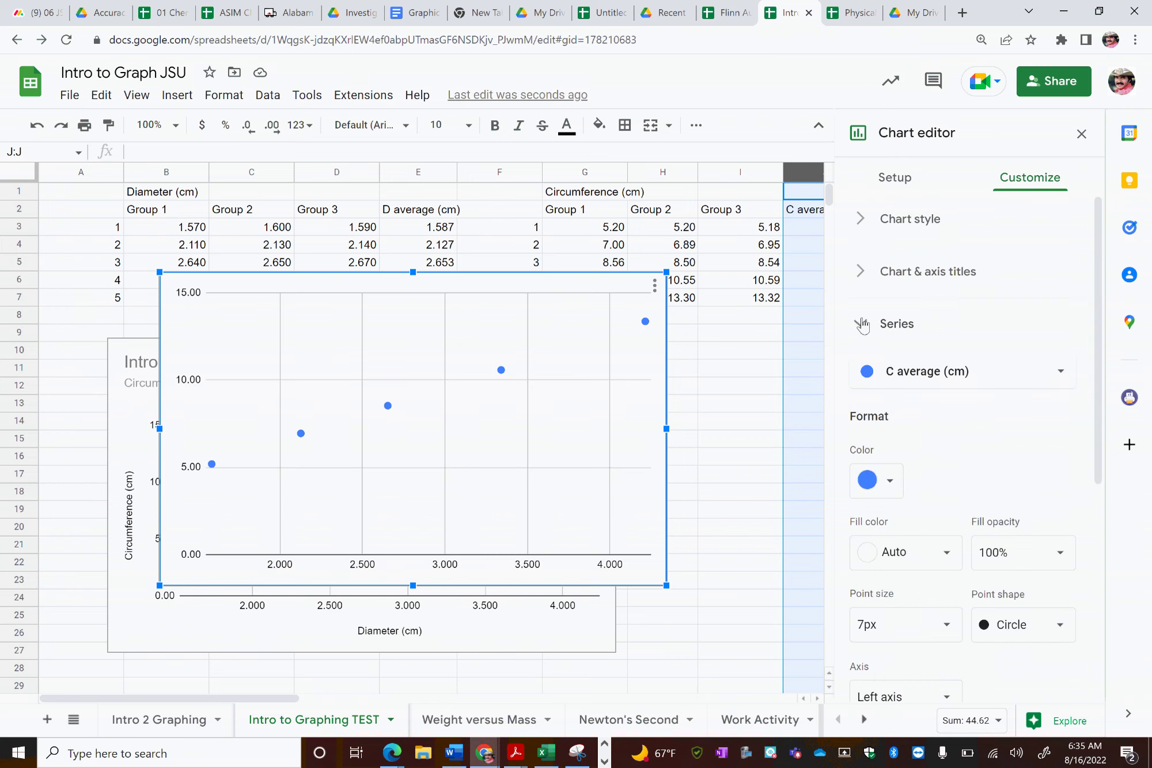
pyautogui.scroll(-5, 933, 521)
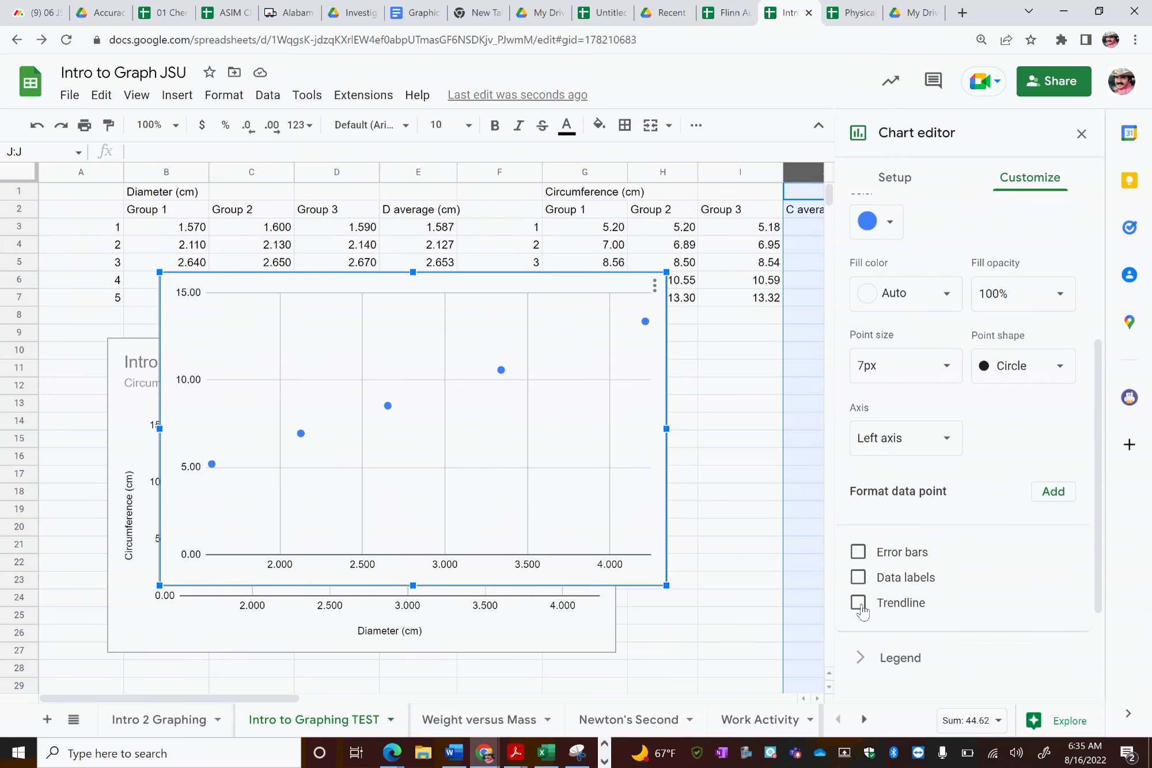
pyautogui.click(858, 605)
pyautogui.scroll(-3, 887, 613)
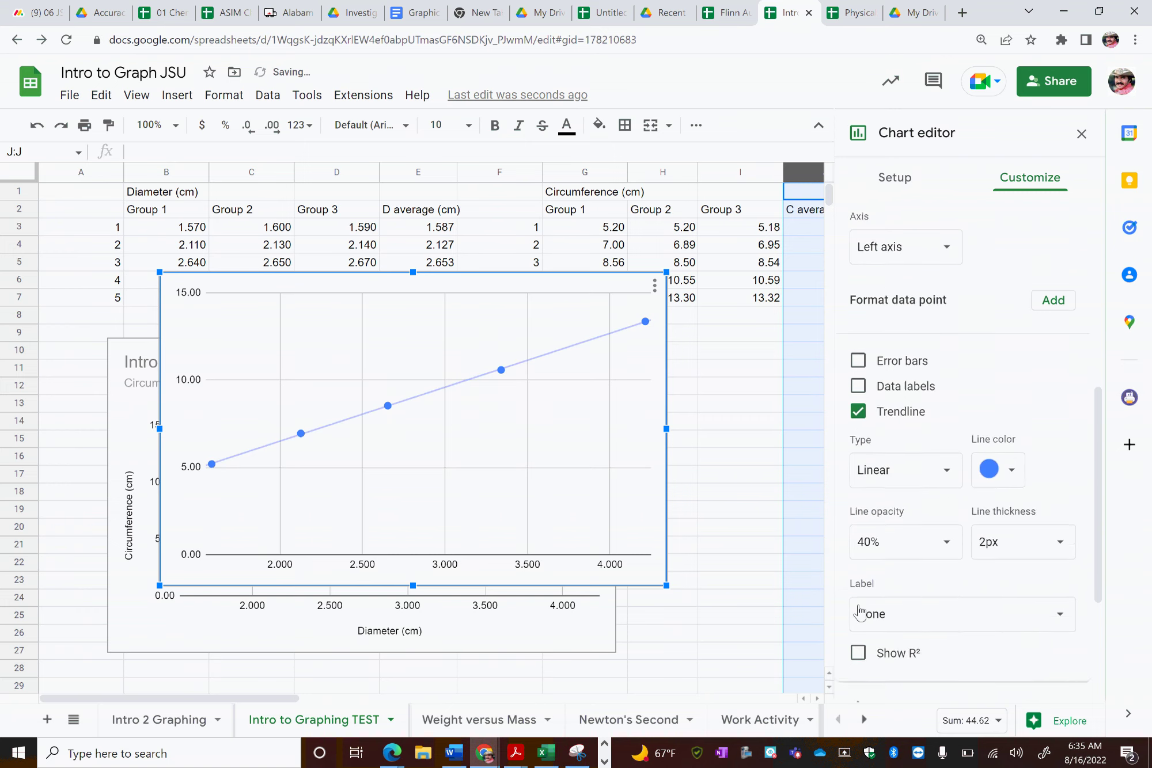
pyautogui.click(918, 602)
pyautogui.click(917, 644)
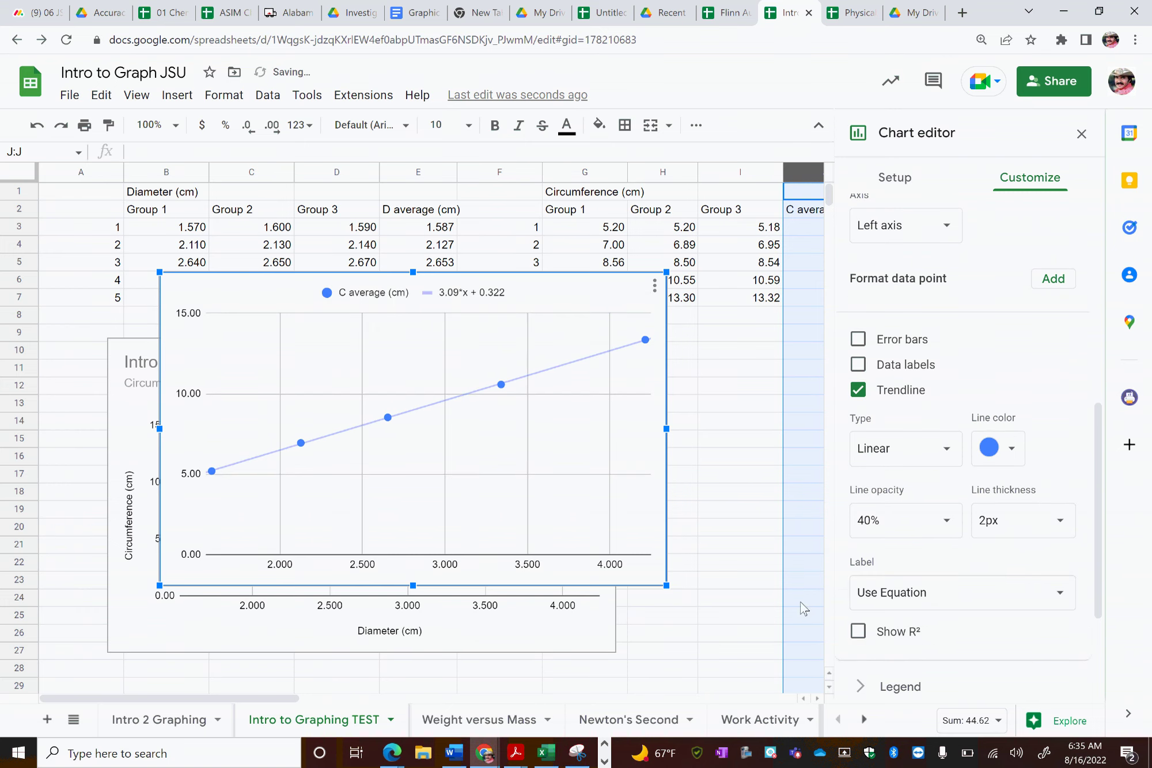
pyautogui.click(1081, 134)
pyautogui.moveTo(305, 368); pyautogui.dragTo(769, 409)
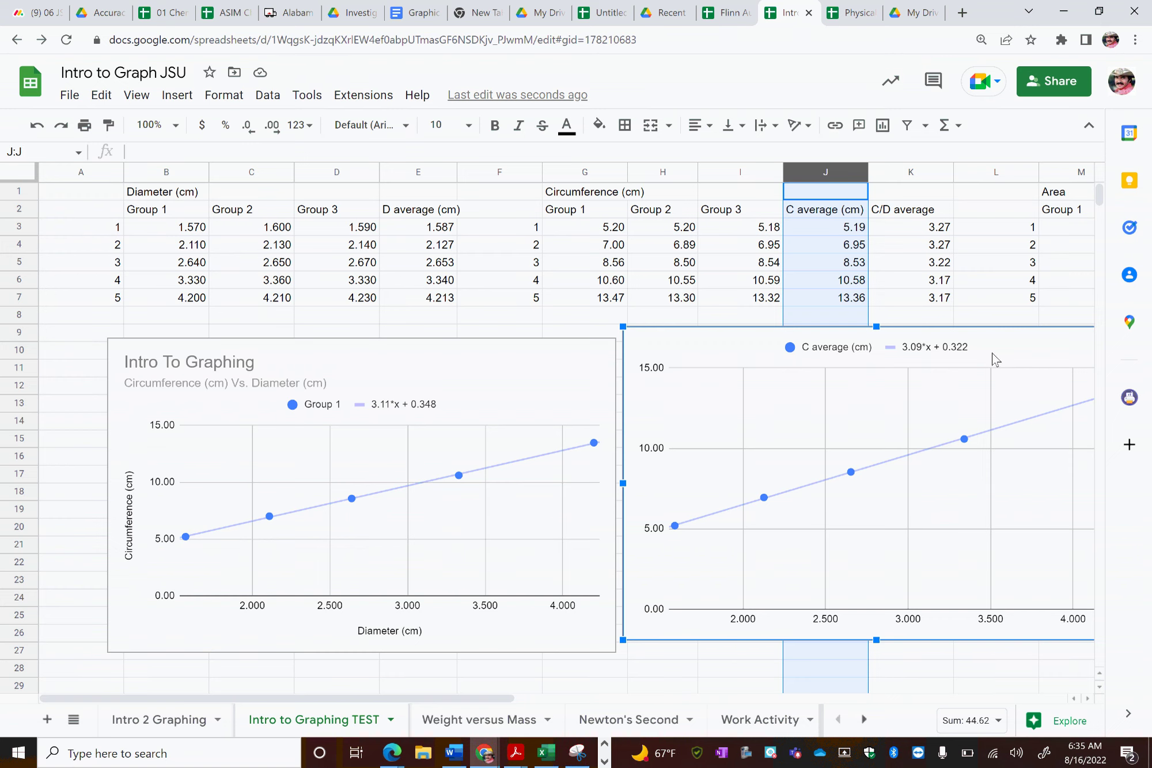
# Drag the C average chart over the first chart, reopen its editor, then go to Physical Science (ASIM) 2022
pyautogui.moveTo(994, 360); pyautogui.dragTo(751, 373)
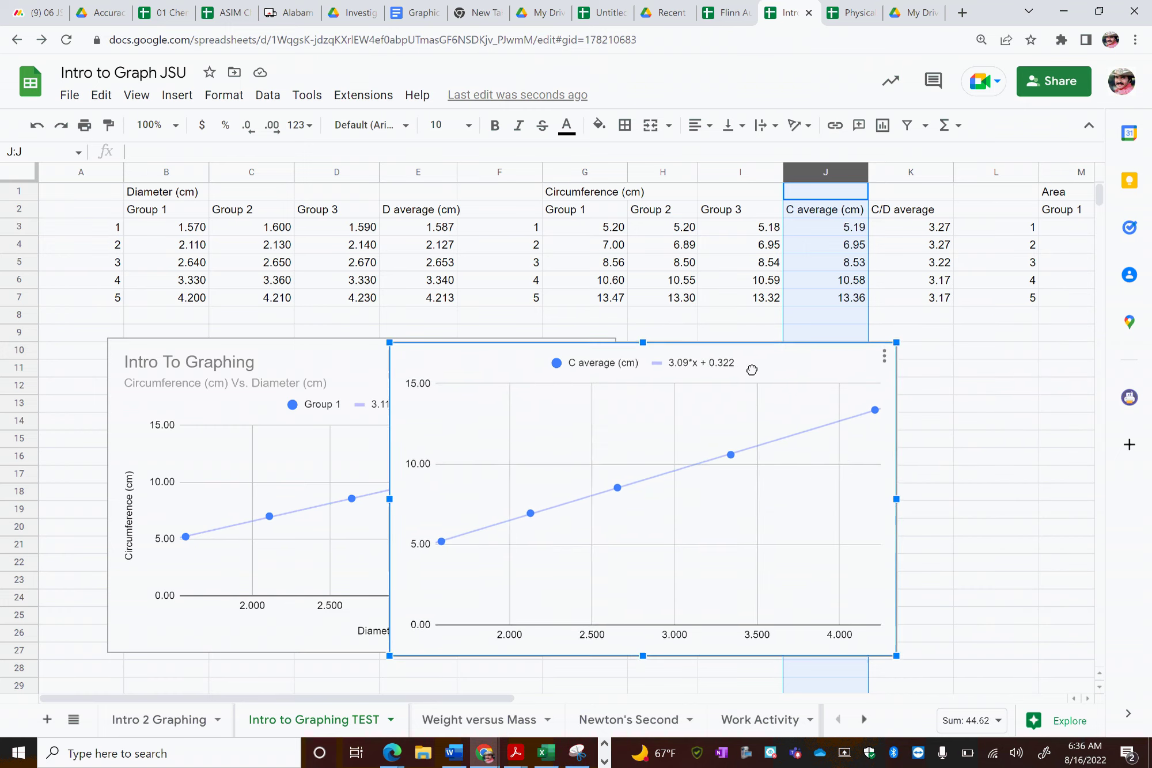
pyautogui.click(885, 357)
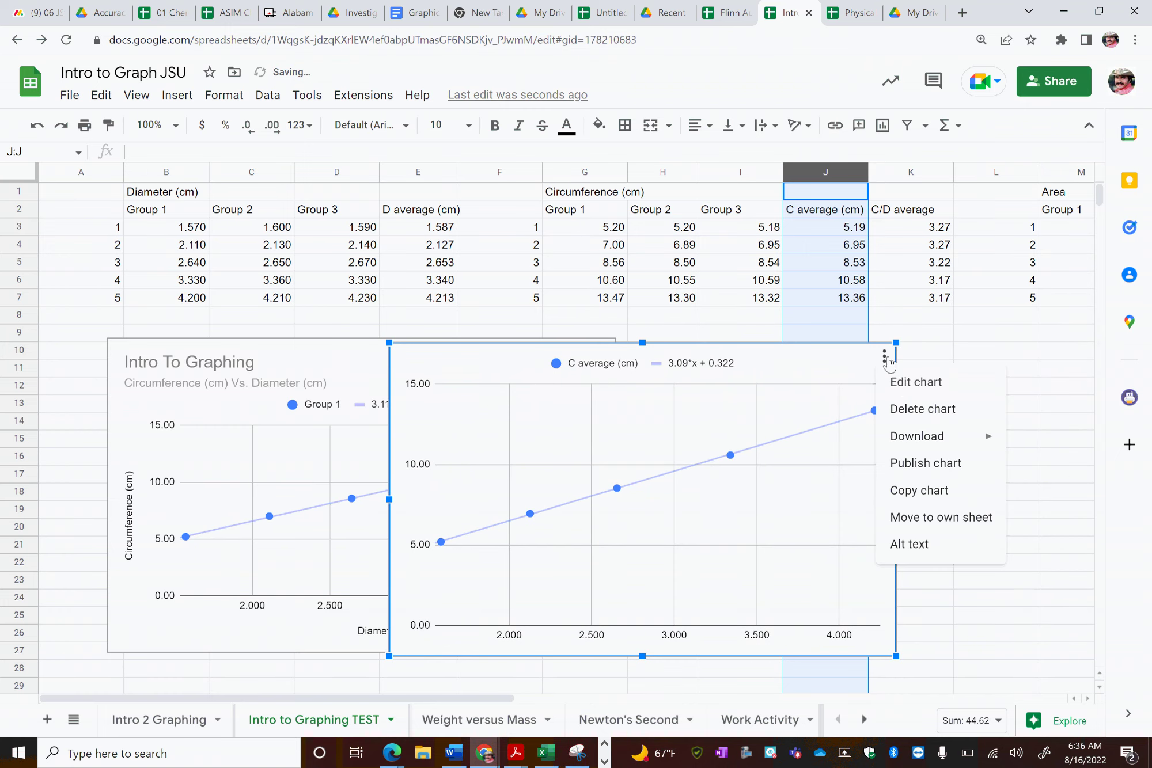
pyautogui.click(900, 390)
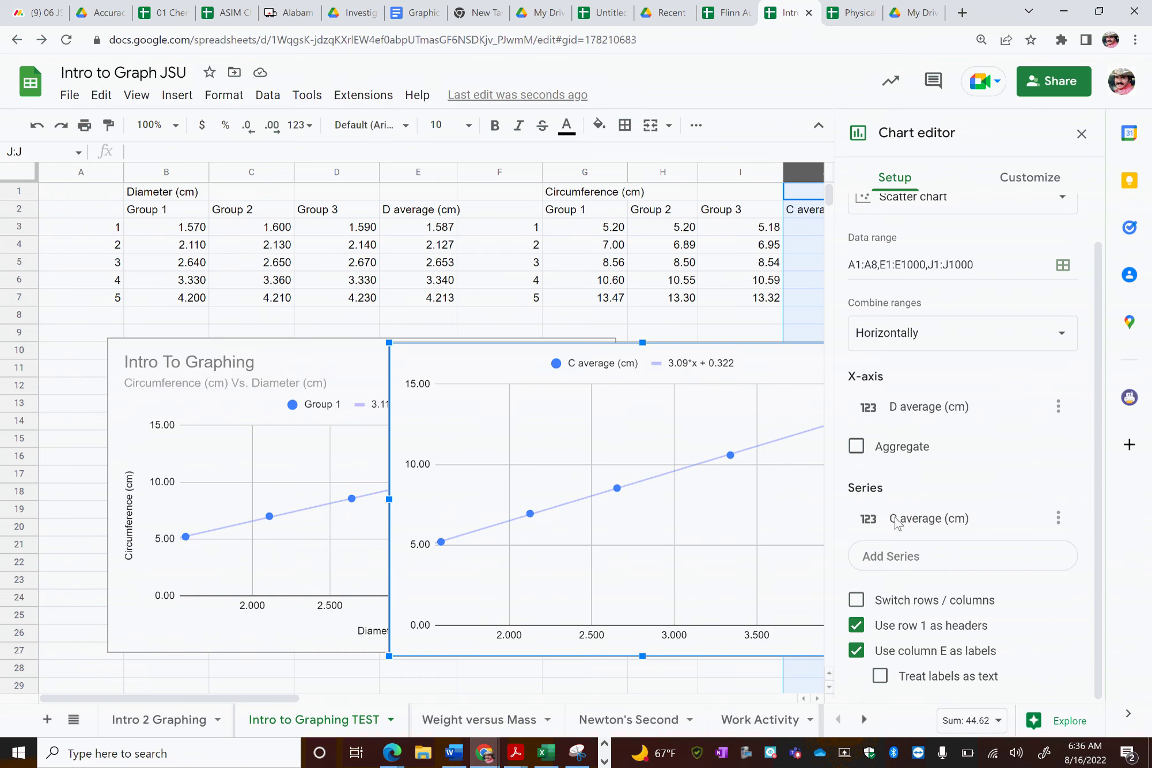
pyautogui.click(453, 555)
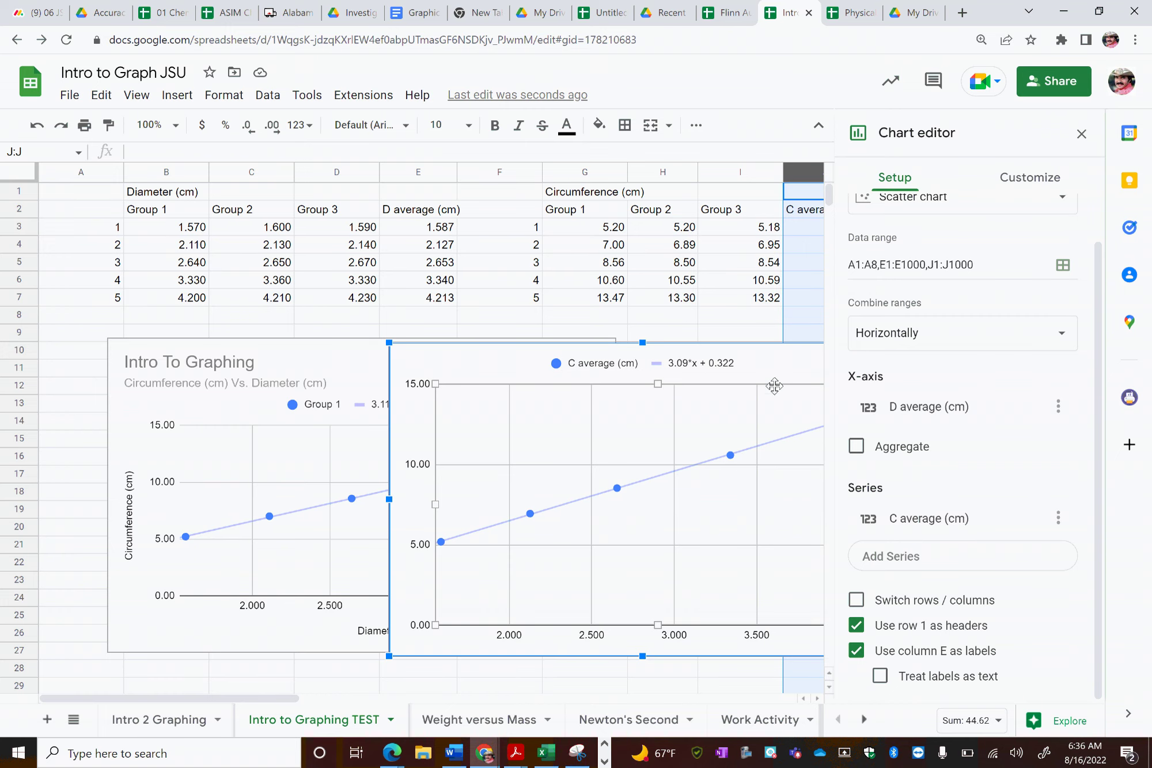
pyautogui.click(844, 18)
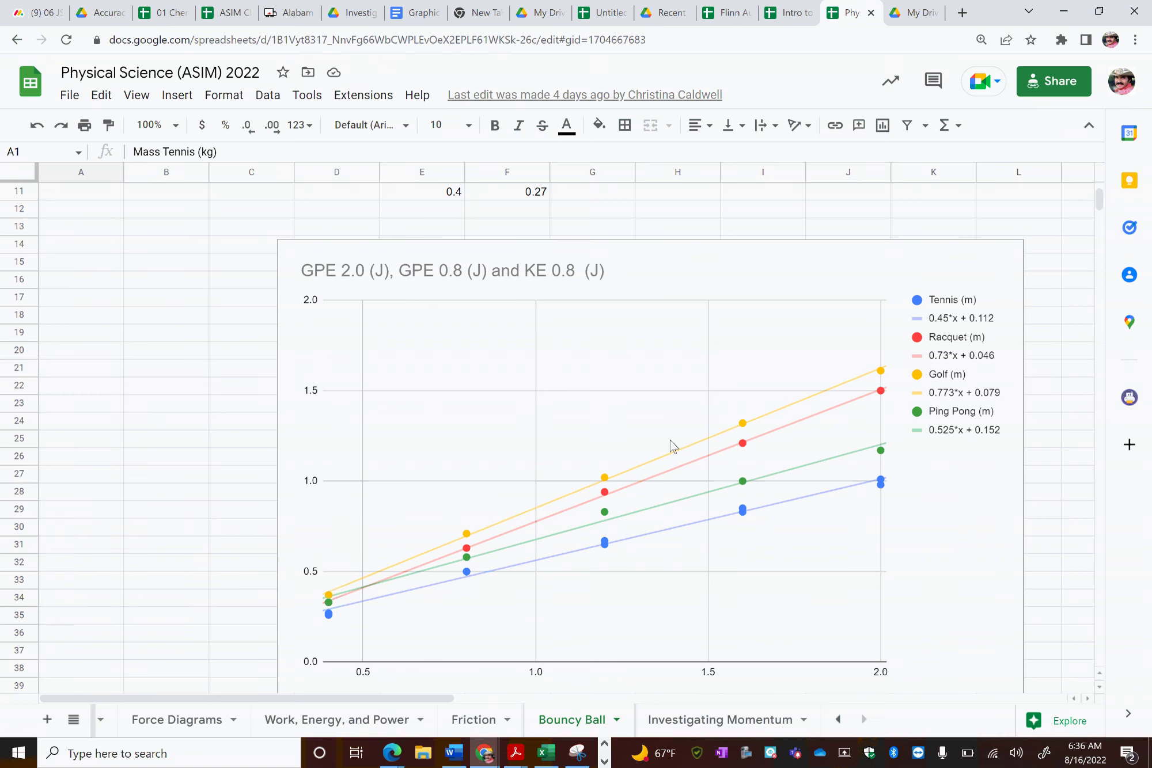
# Open the GPE/KE chart's editor to inspect its series, then close it by clicking a cell
pyautogui.click(847, 270)
pyautogui.click(1011, 256)
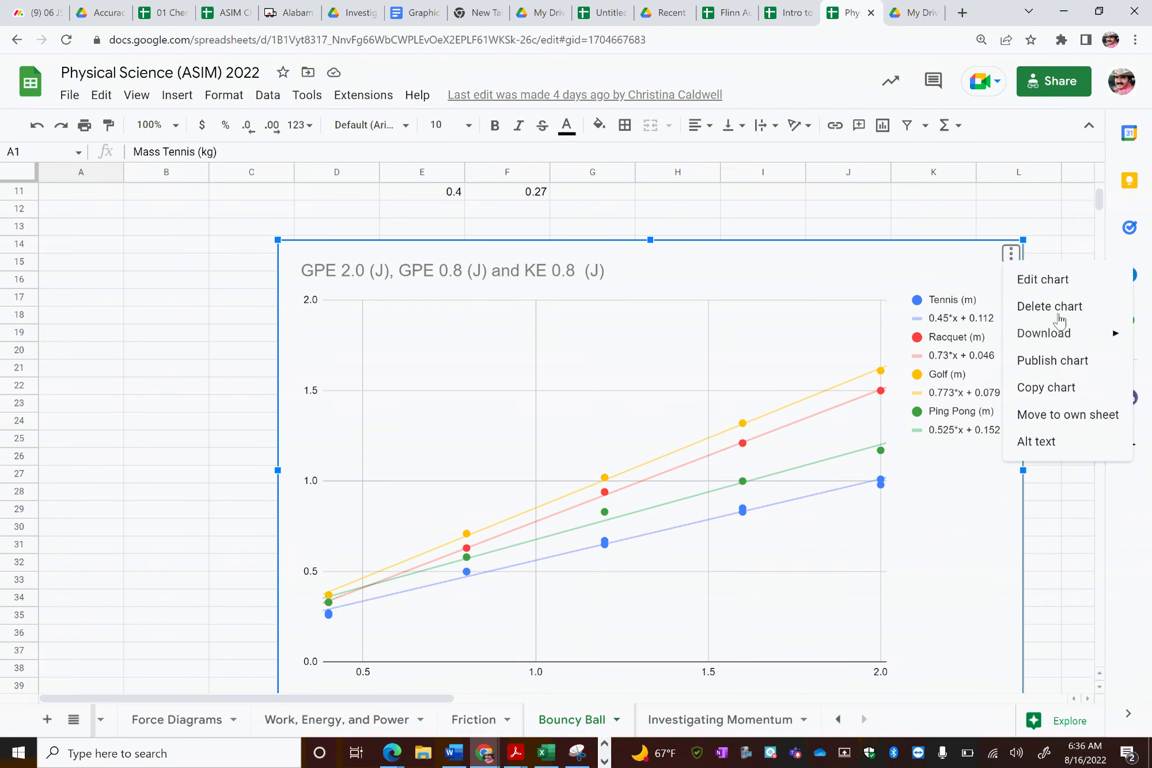
pyautogui.click(1049, 282)
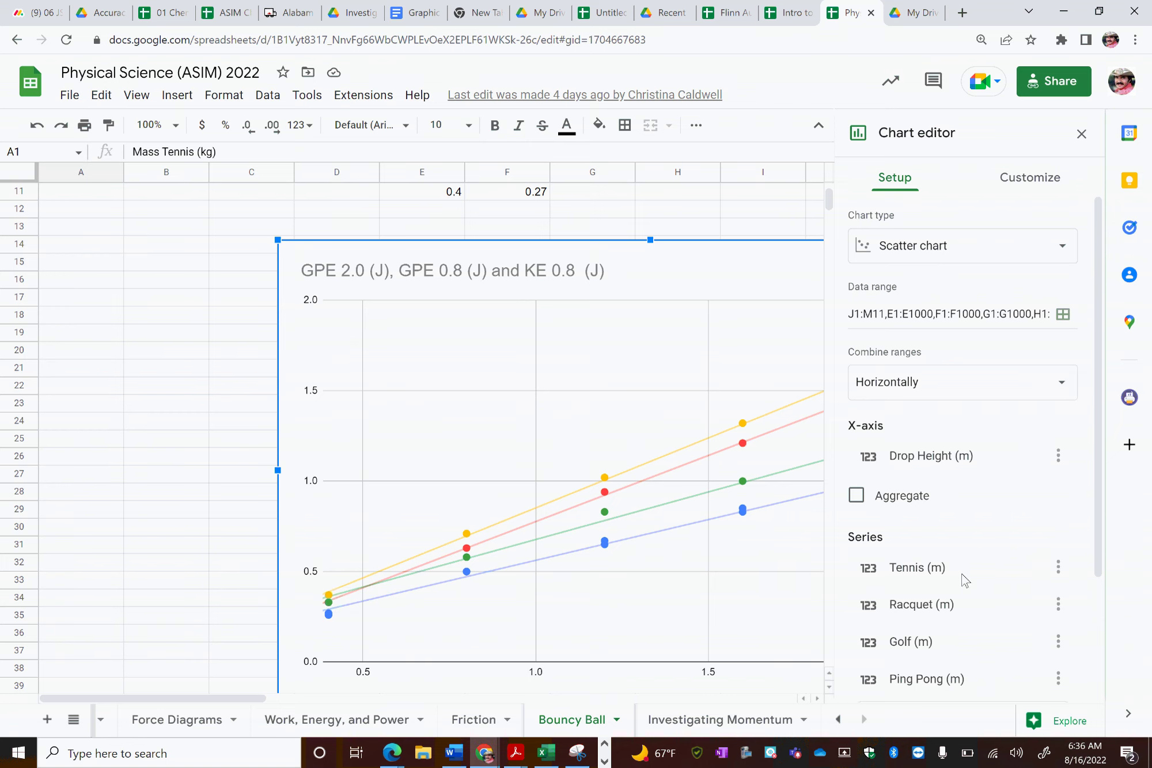
pyautogui.scroll(-2, 991, 523)
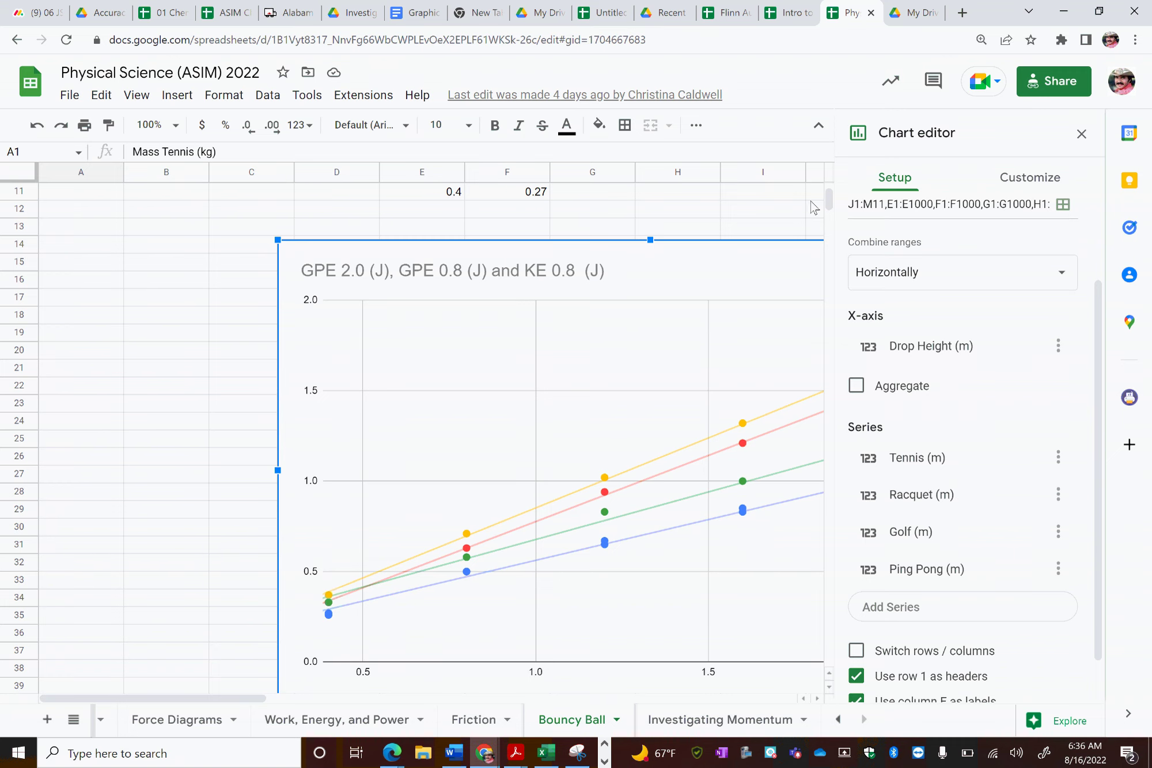
pyautogui.click(782, 209)
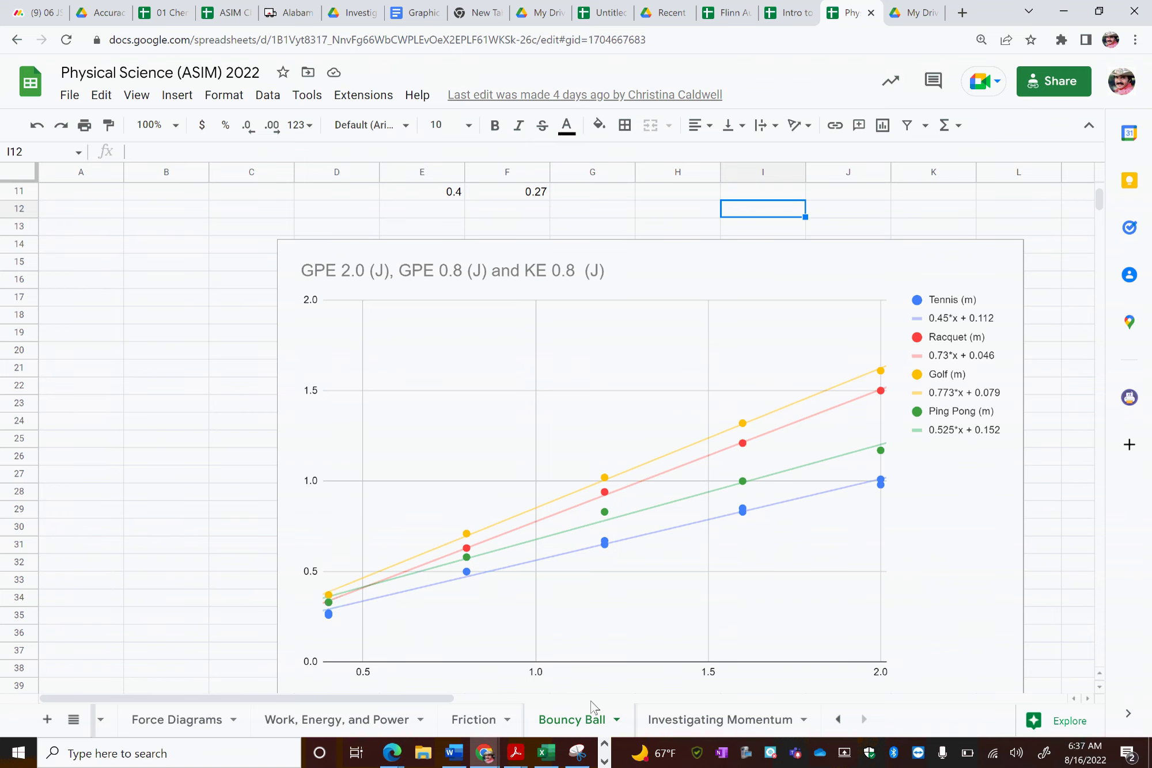
# On the Friction sheet, check the Normal force values, including 1.8 and 2.8
pyautogui.click(467, 721)
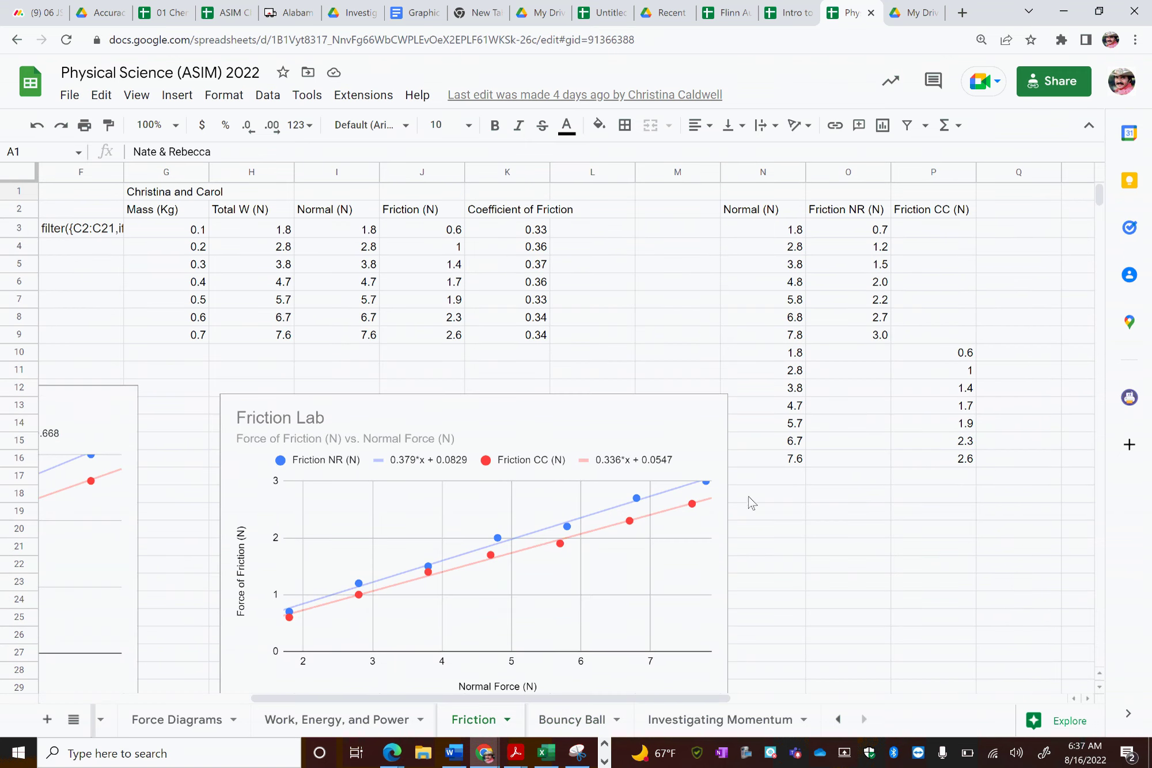
pyautogui.scroll(-3, 786, 481)
pyautogui.scroll(-2, 786, 481)
pyautogui.scroll(5, 786, 481)
pyautogui.click(792, 233)
pyautogui.click(799, 354)
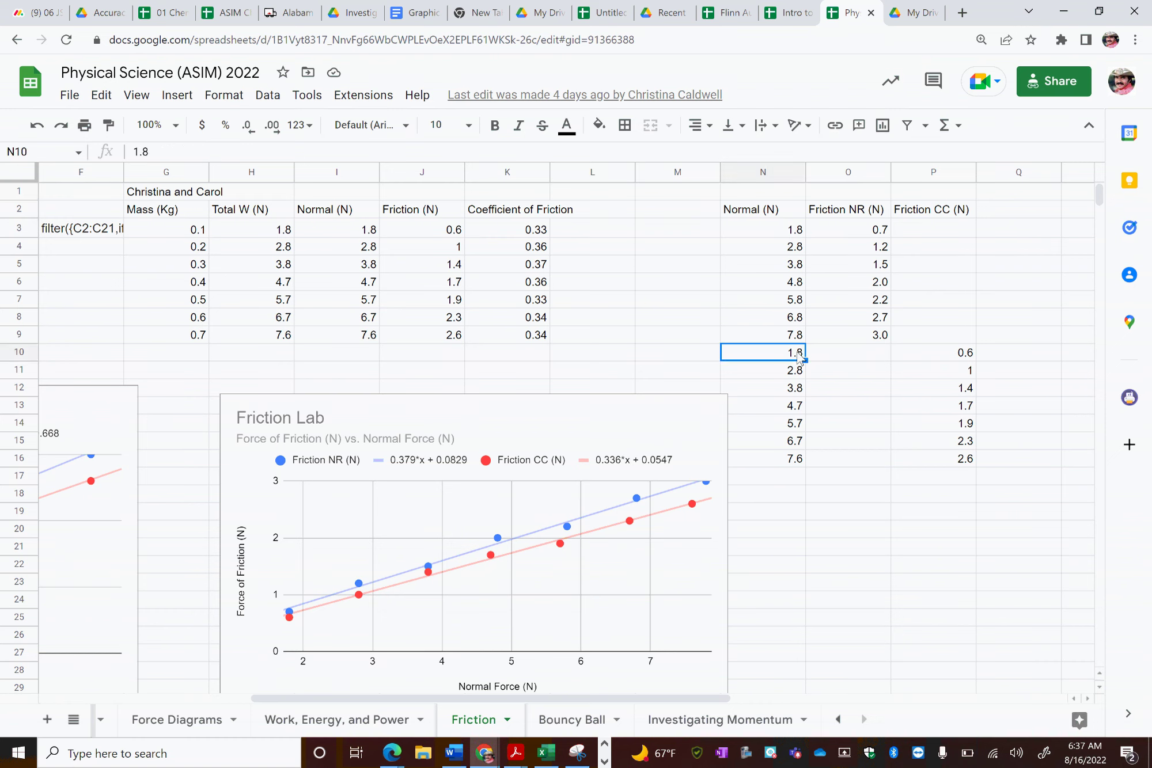
pyautogui.click(798, 374)
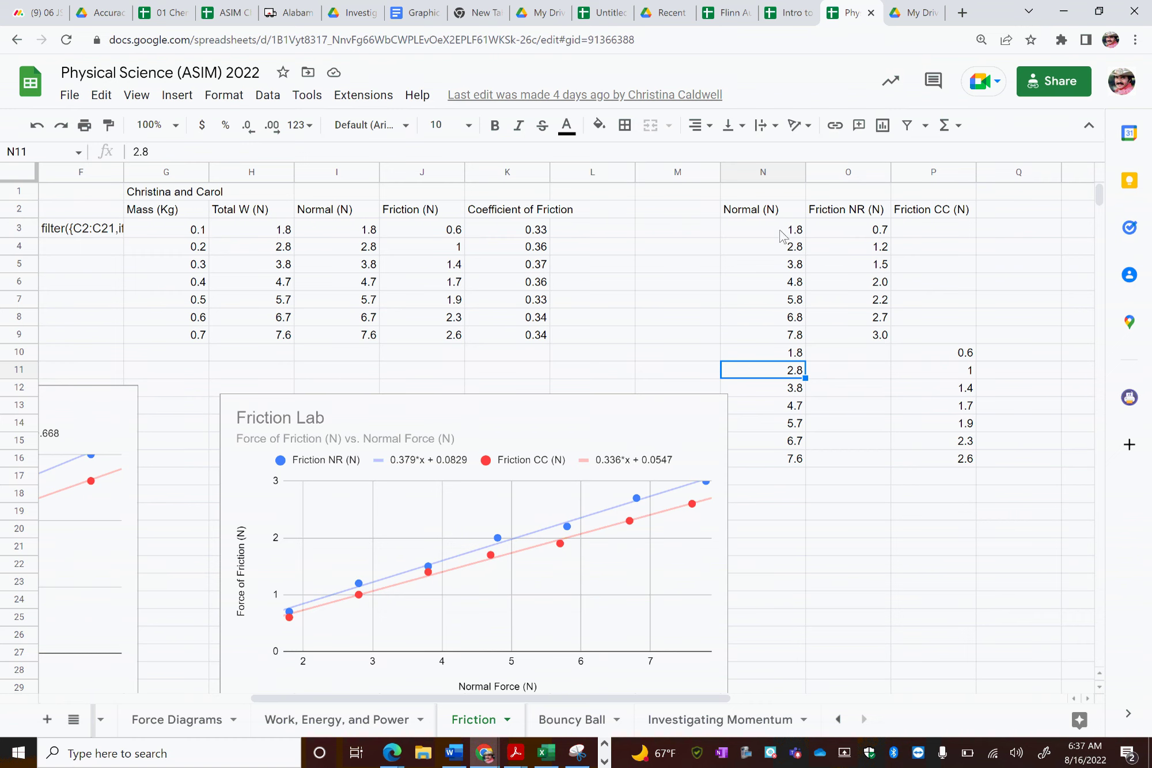
# Select the Normal, Friction NR and Friction CC columns, then return to Intro to Graph JSU
pyautogui.click(767, 173)
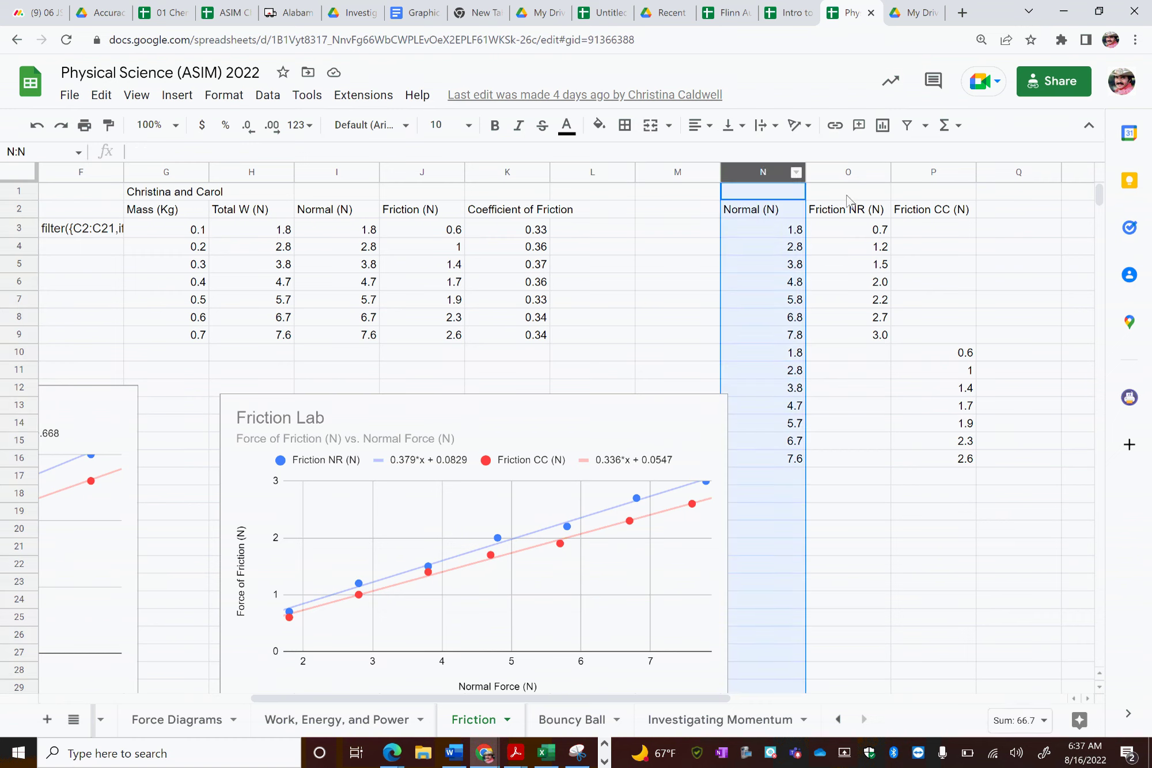
pyautogui.click(851, 176)
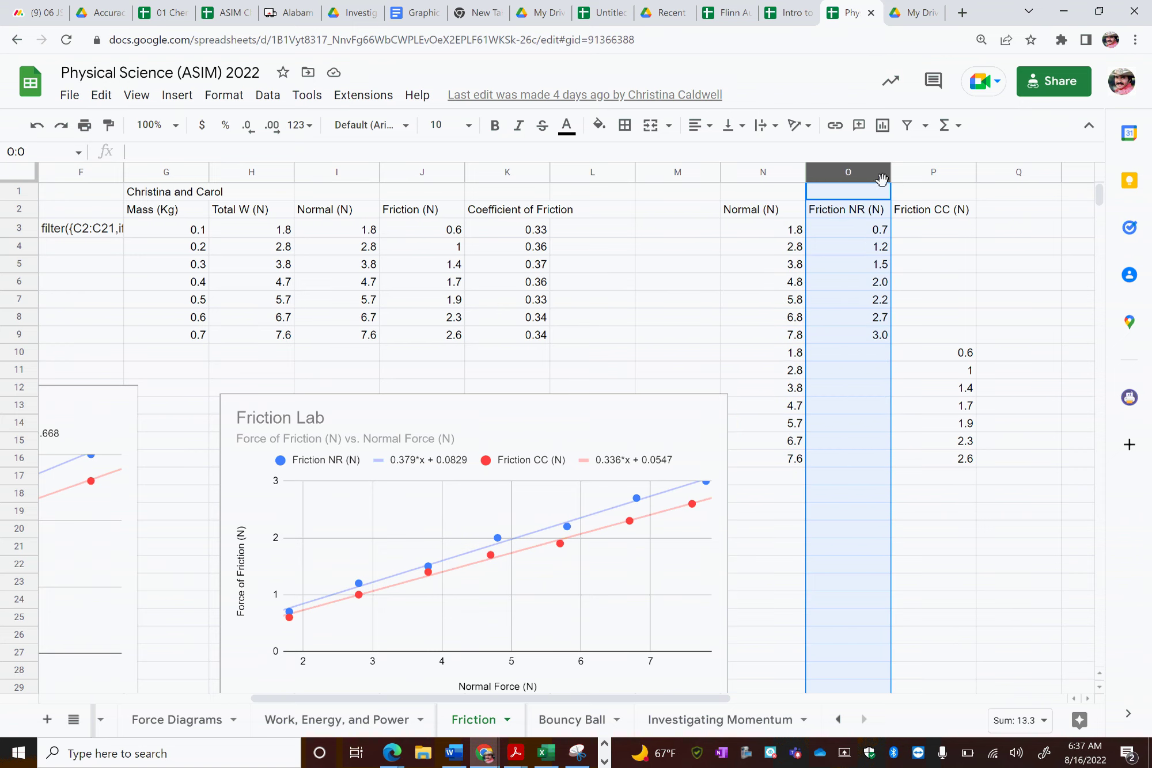
pyautogui.click(932, 175)
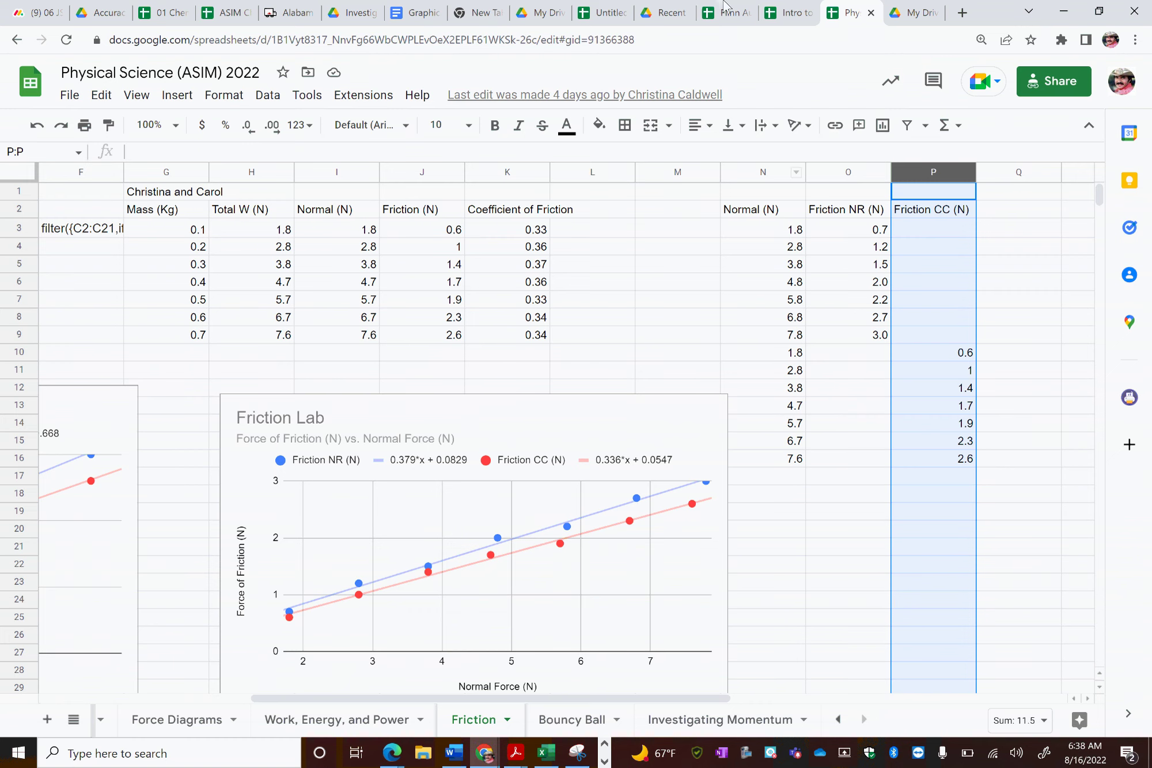
pyautogui.click(795, 15)
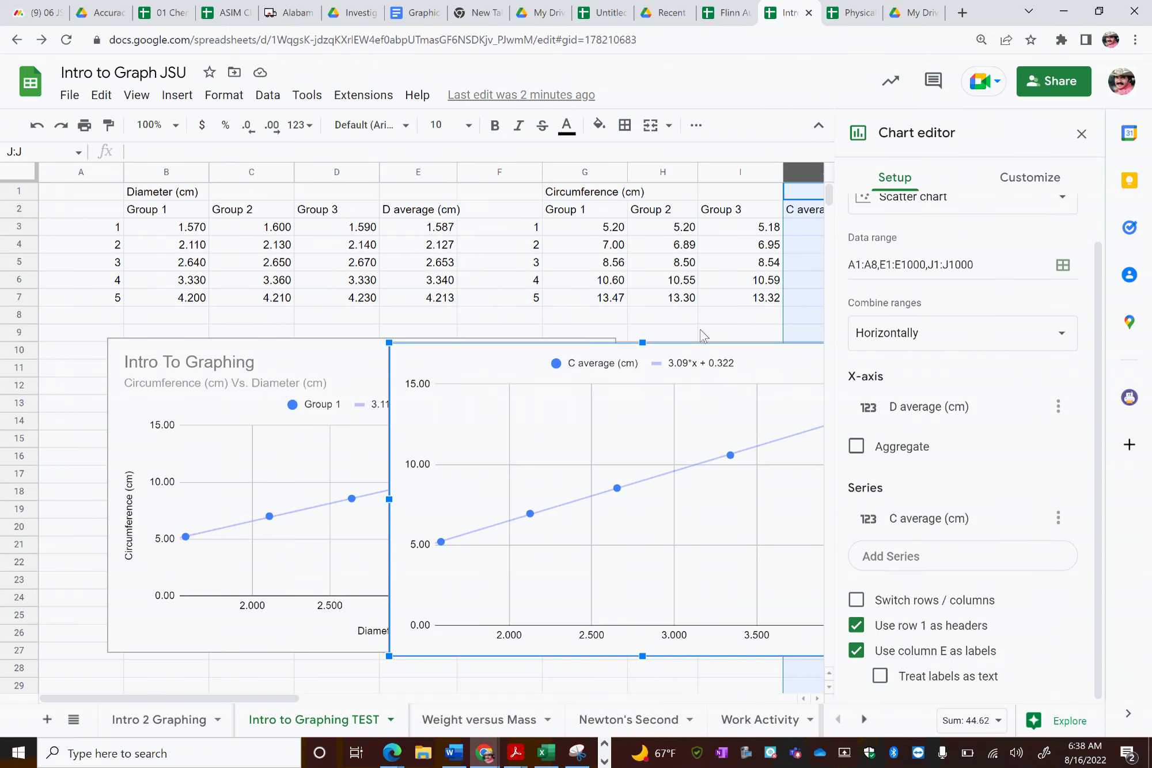
# Close the chart editor and bring the A av (cm^2) and Radius columns and Area Extension chart into view
pyautogui.click(702, 334)
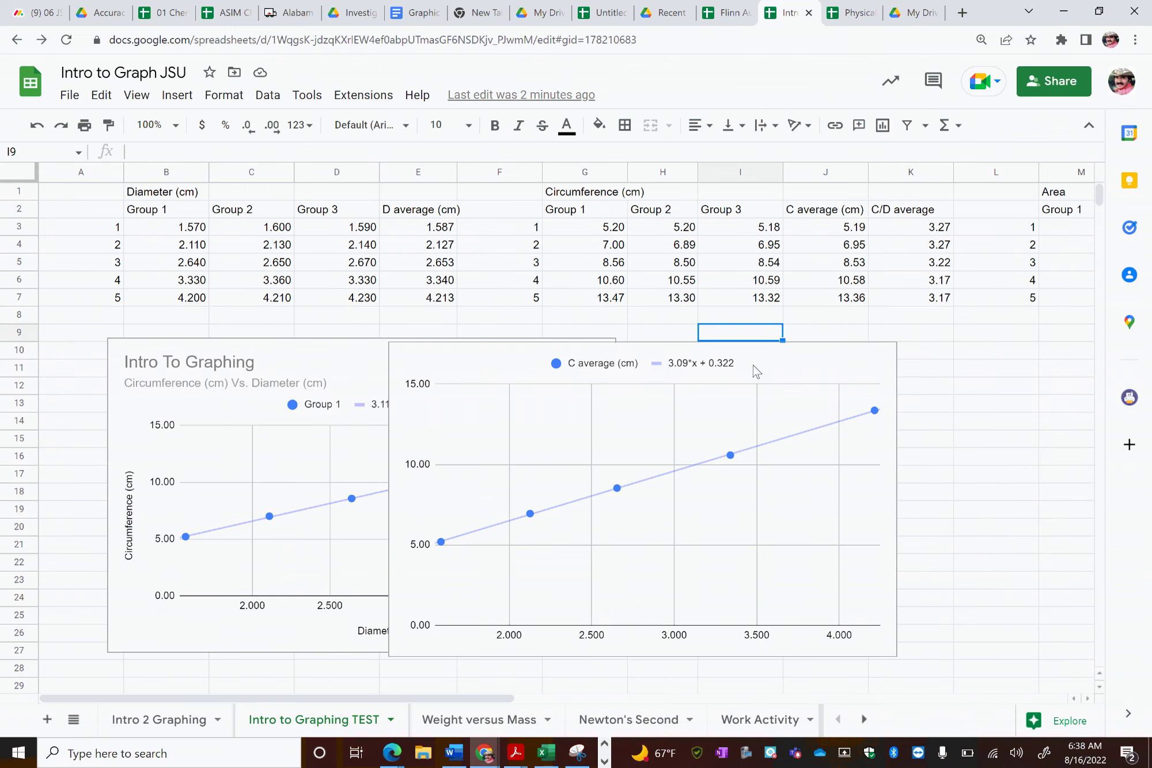
pyautogui.click(599, 469)
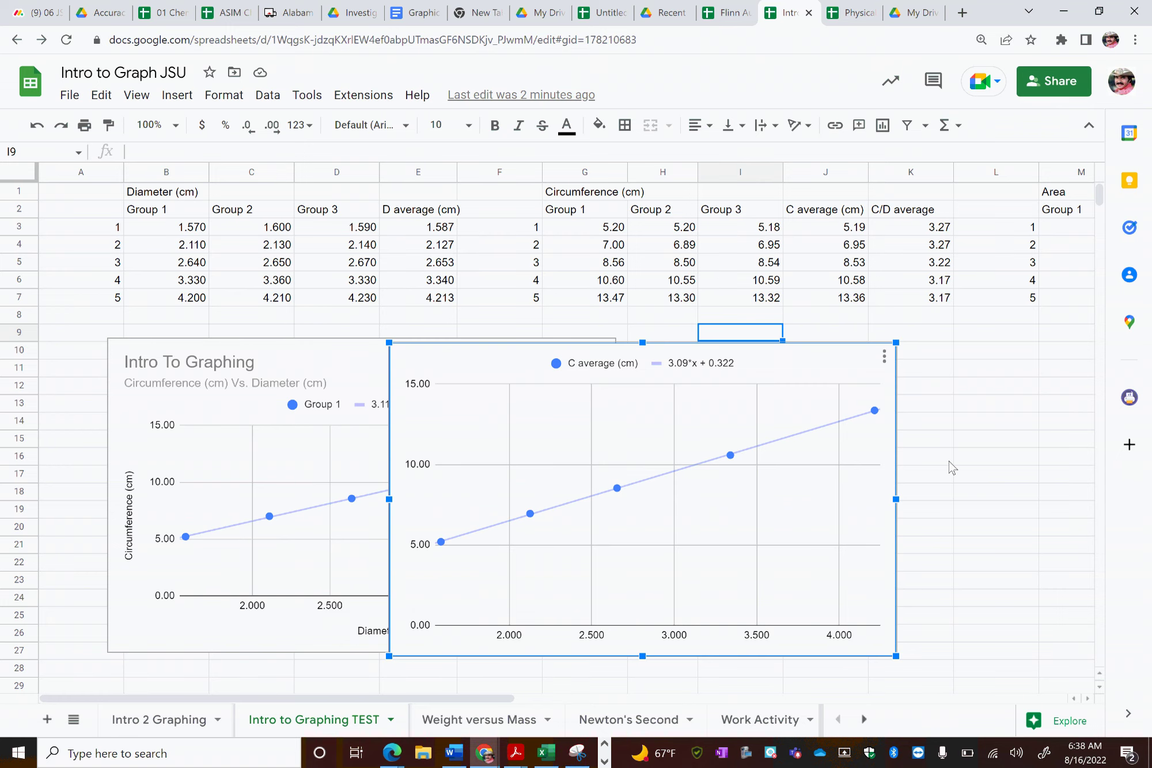
pyautogui.hscroll(10, 949, 462)
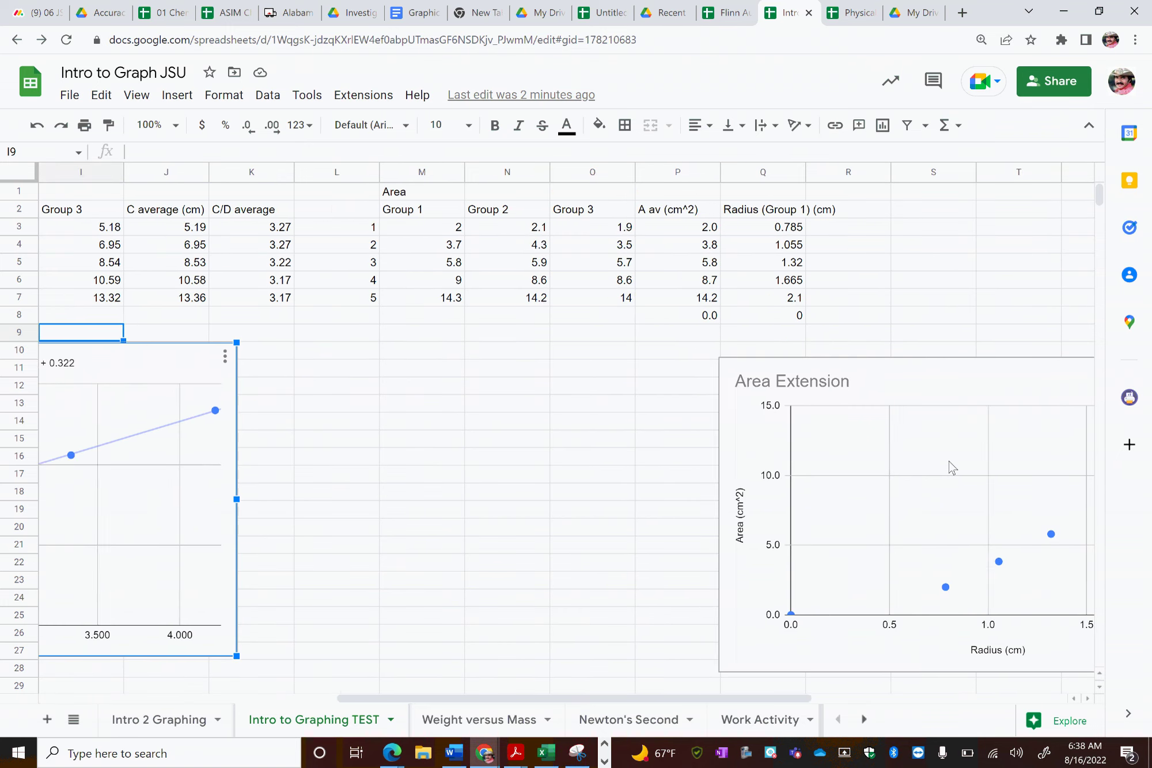
pyautogui.hscroll(2, 948, 462)
pyautogui.hscroll(3, 949, 462)
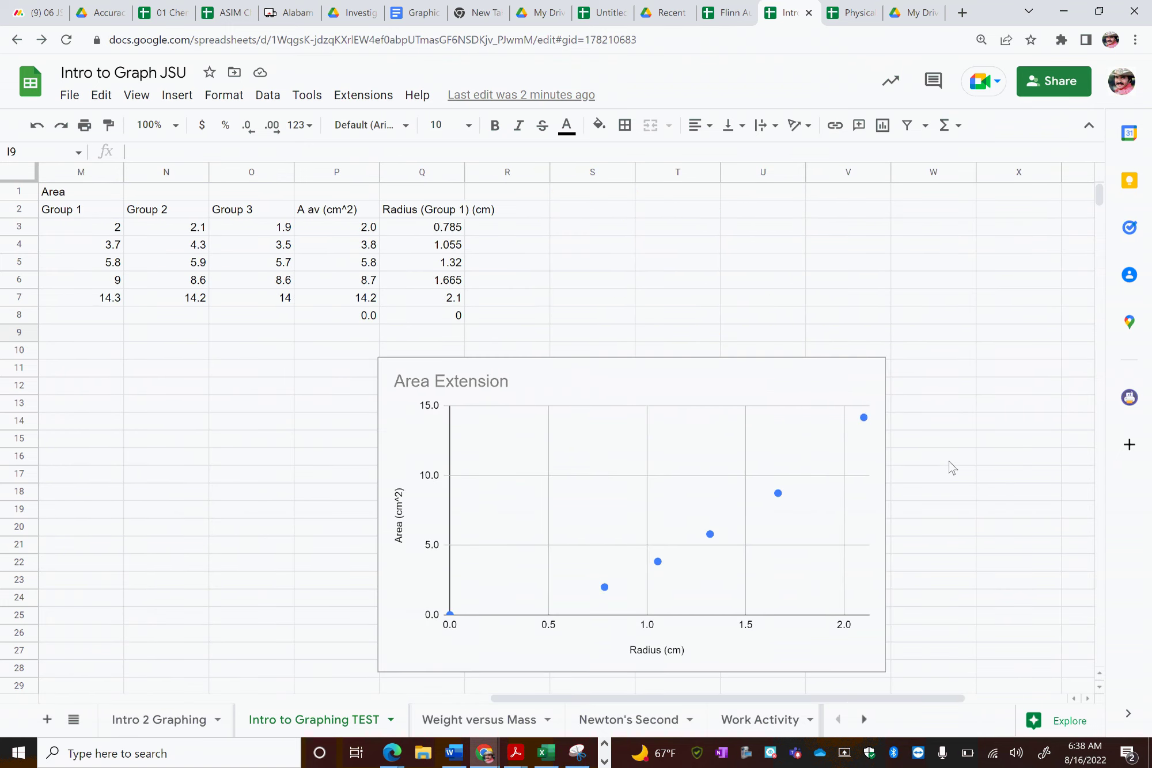
pyautogui.hscroll(-2, 952, 467)
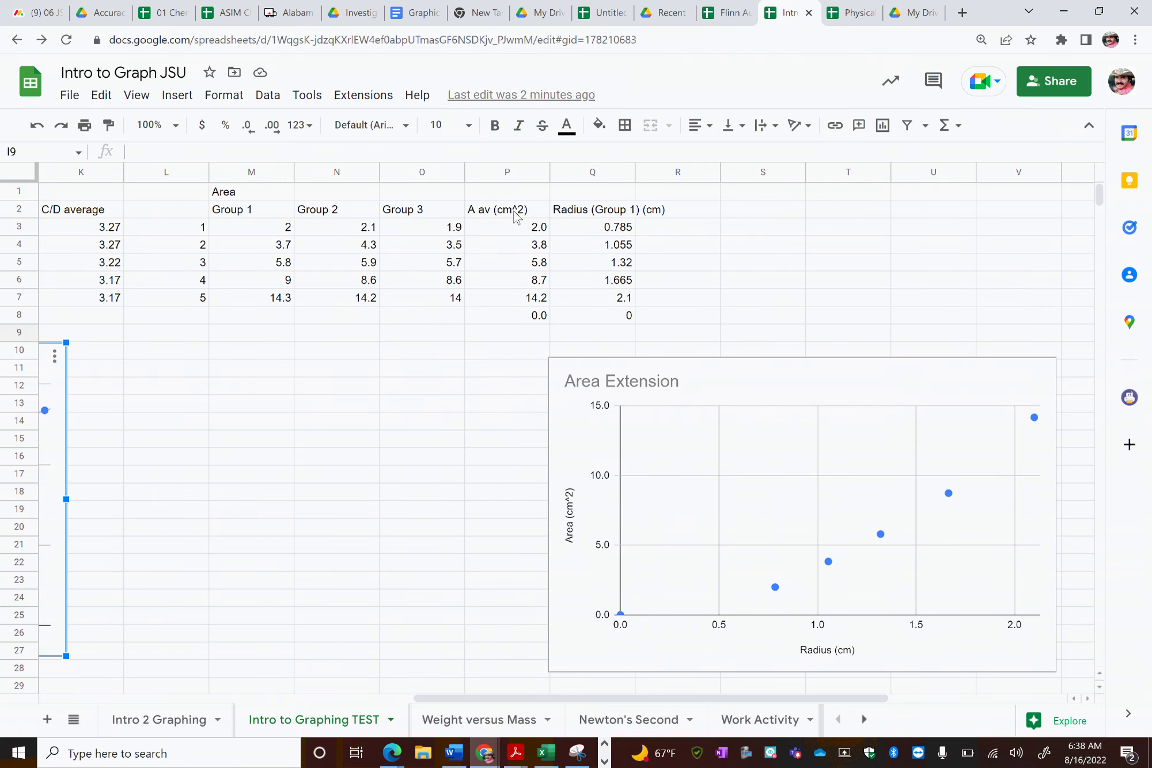
pyautogui.click(514, 211)
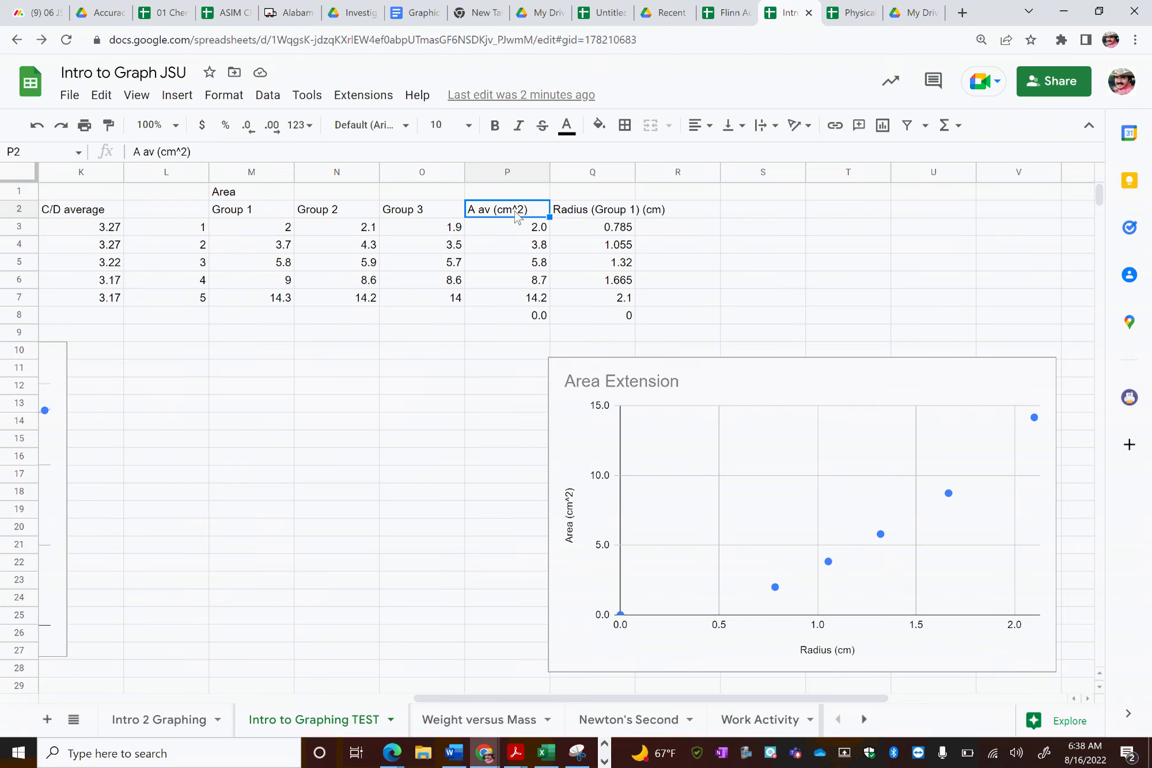
pyautogui.click(602, 211)
pyautogui.click(738, 323)
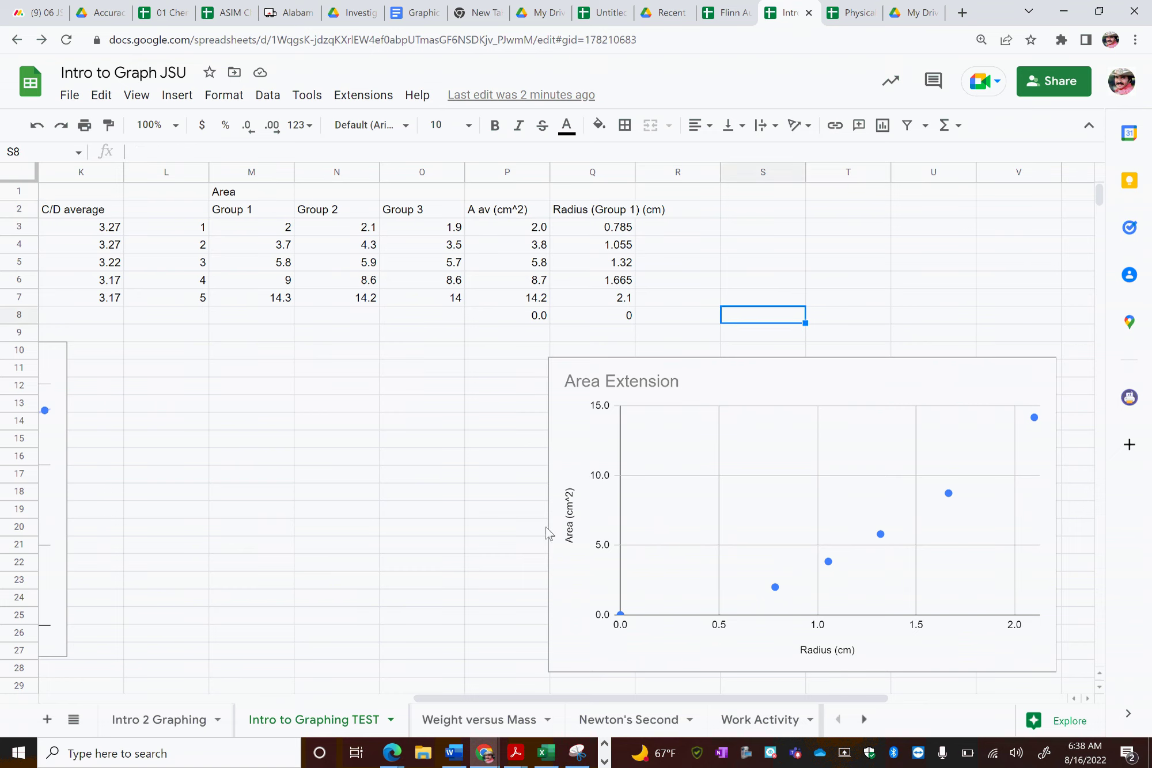
pyautogui.hscroll(3, 547, 539)
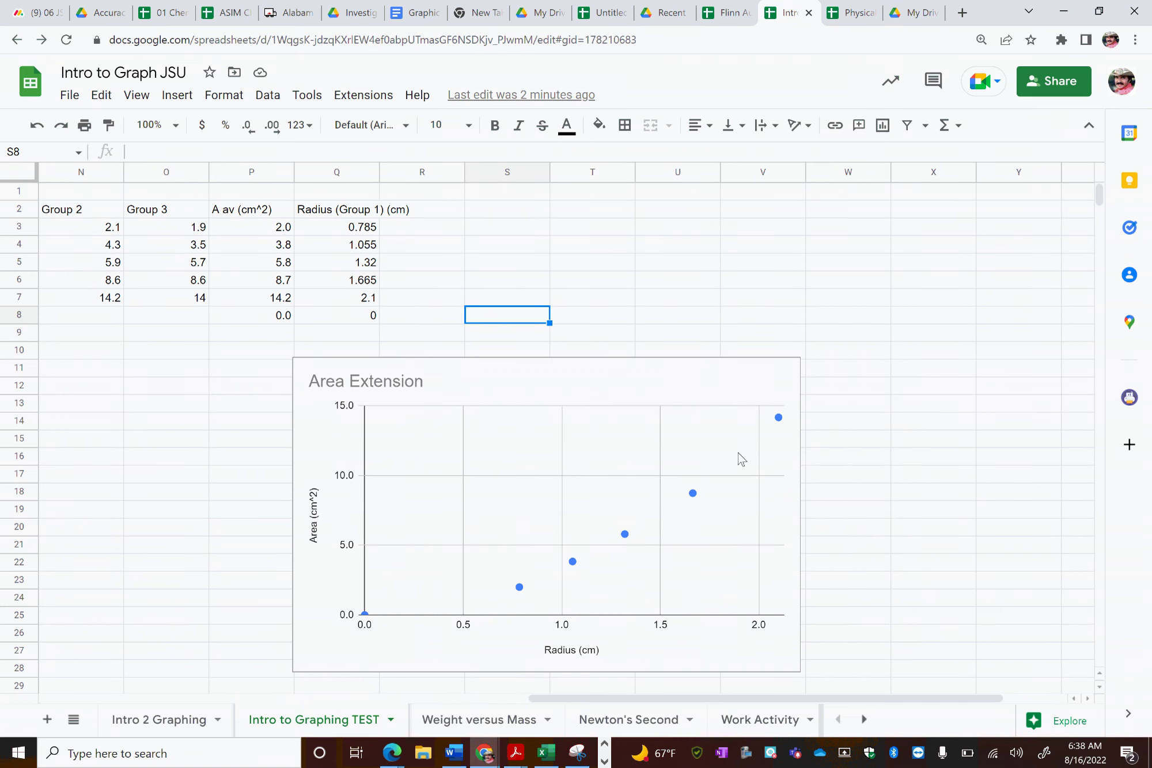
# Edit the Area Extension chart and turn on a trendline for its series
pyautogui.click(742, 392)
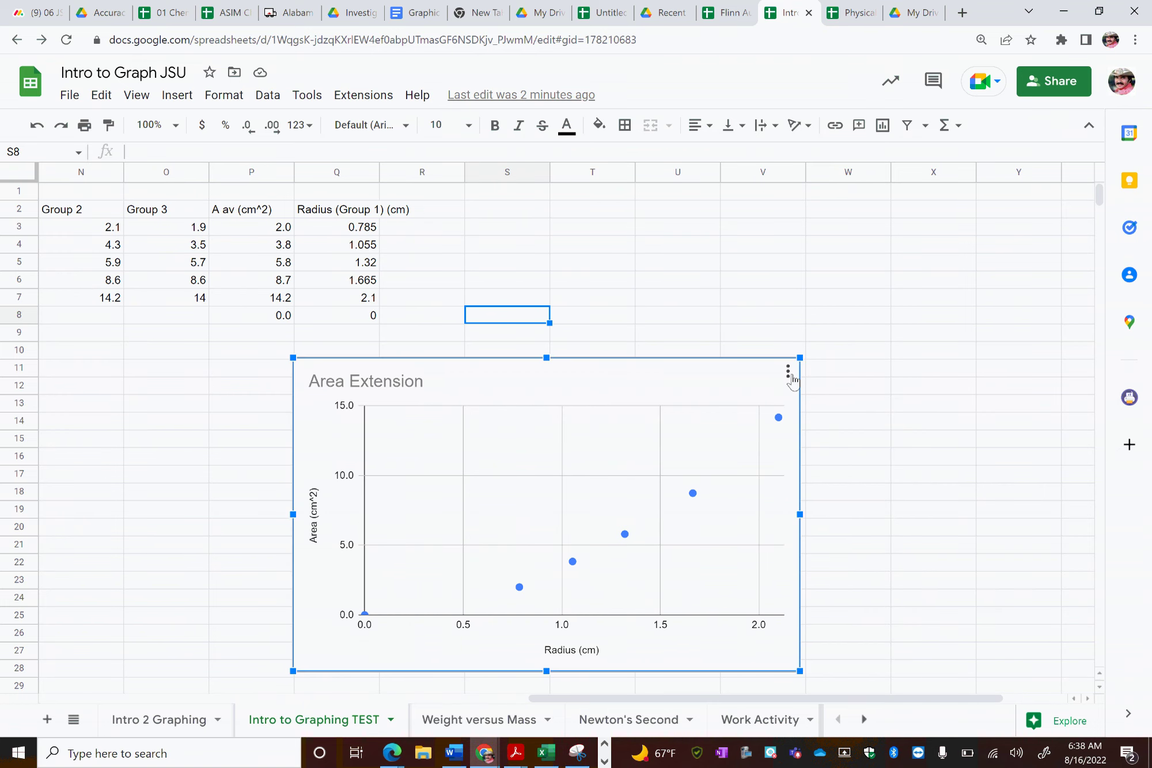
pyautogui.click(787, 371)
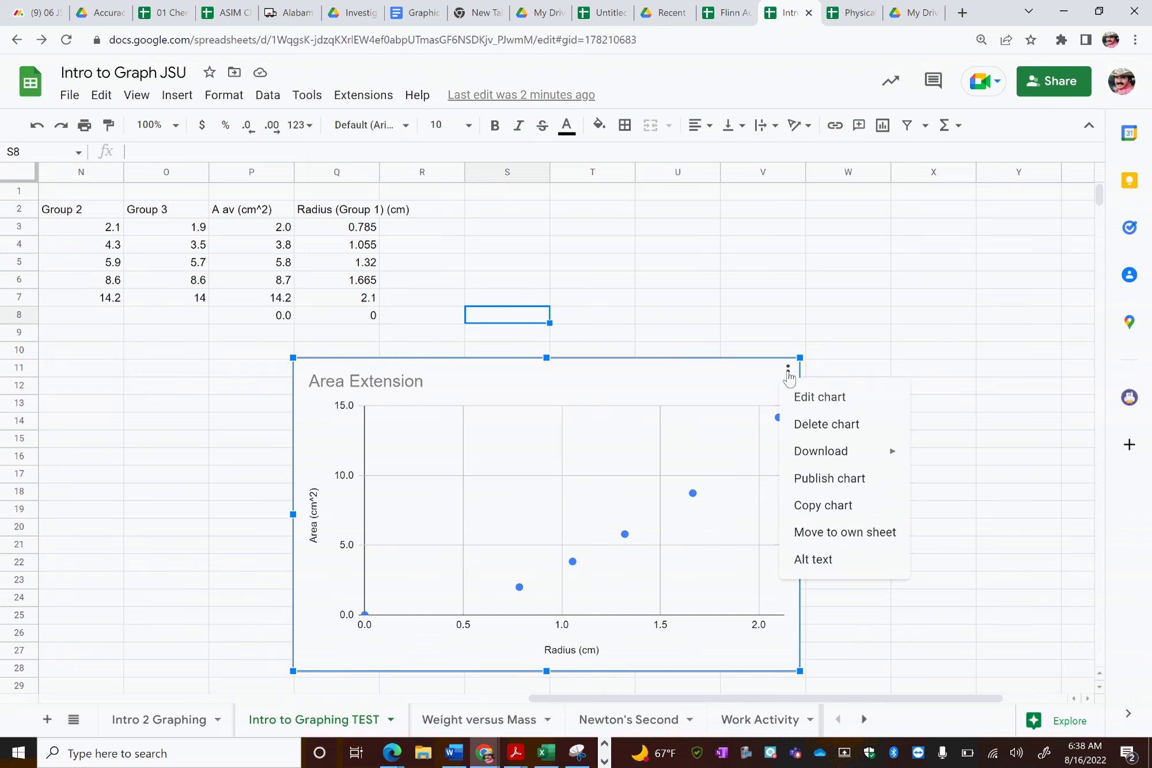
pyautogui.click(835, 398)
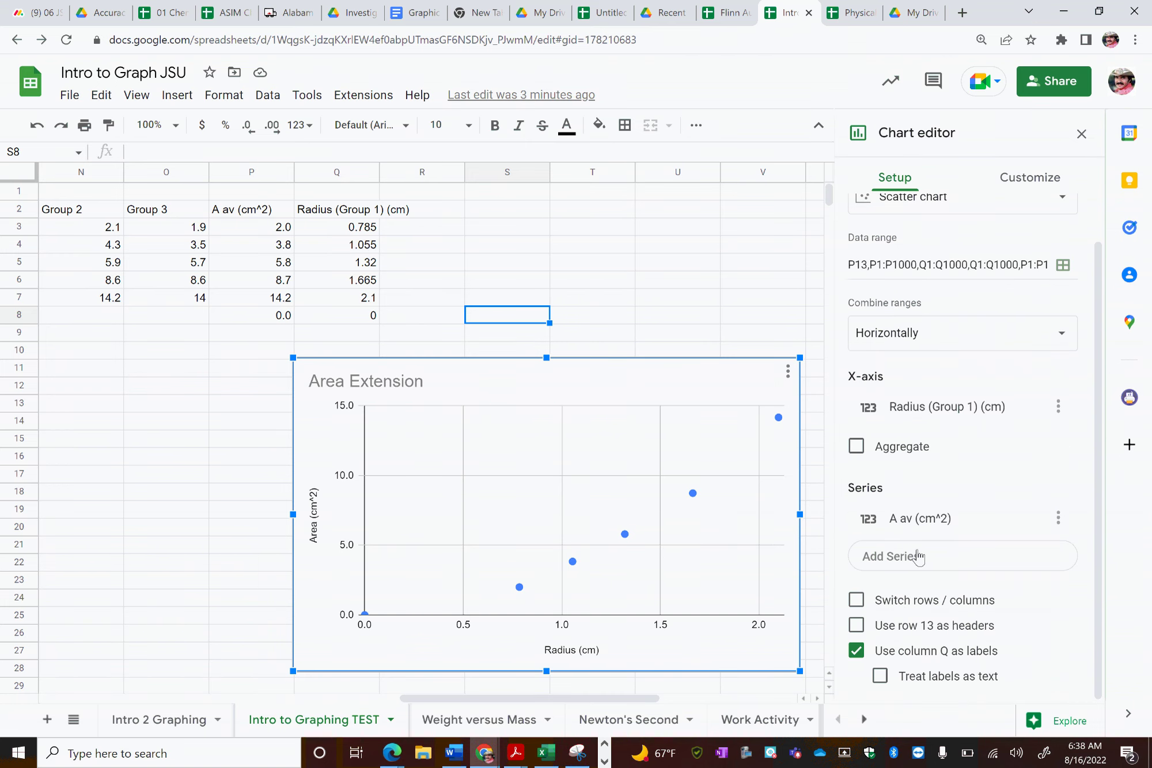
pyautogui.click(1047, 175)
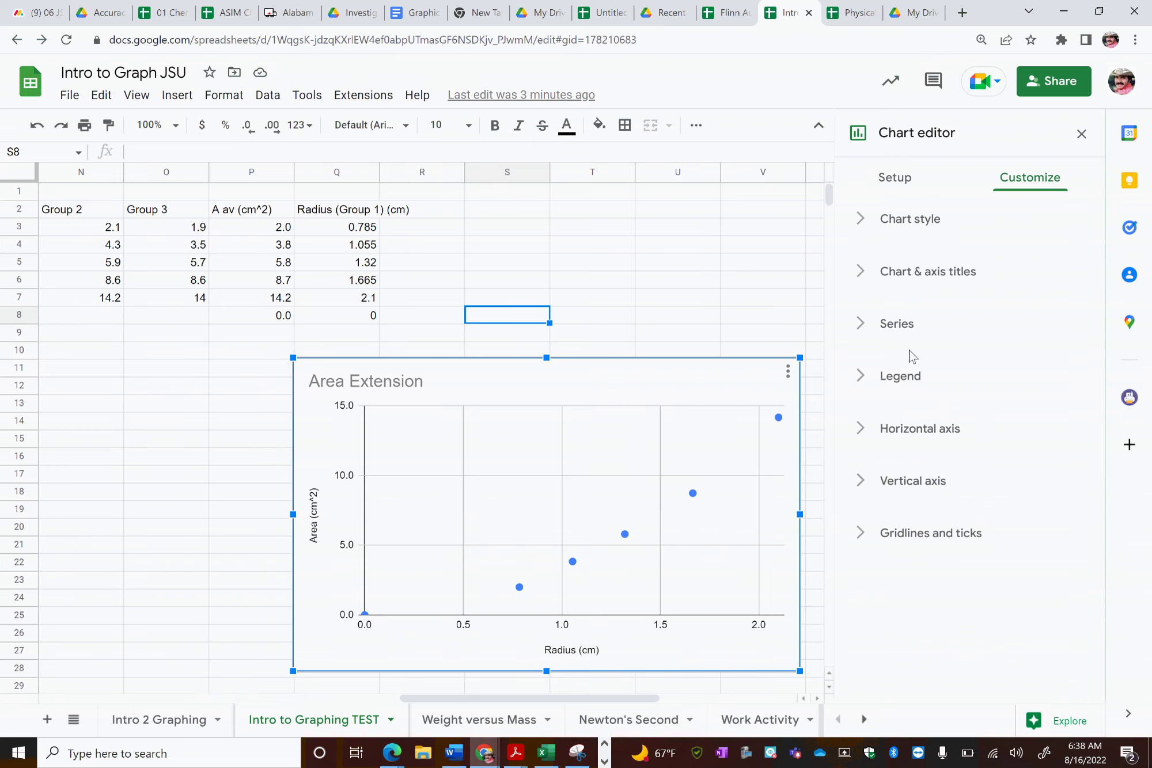
pyautogui.click(867, 337)
pyautogui.scroll(-5, 938, 507)
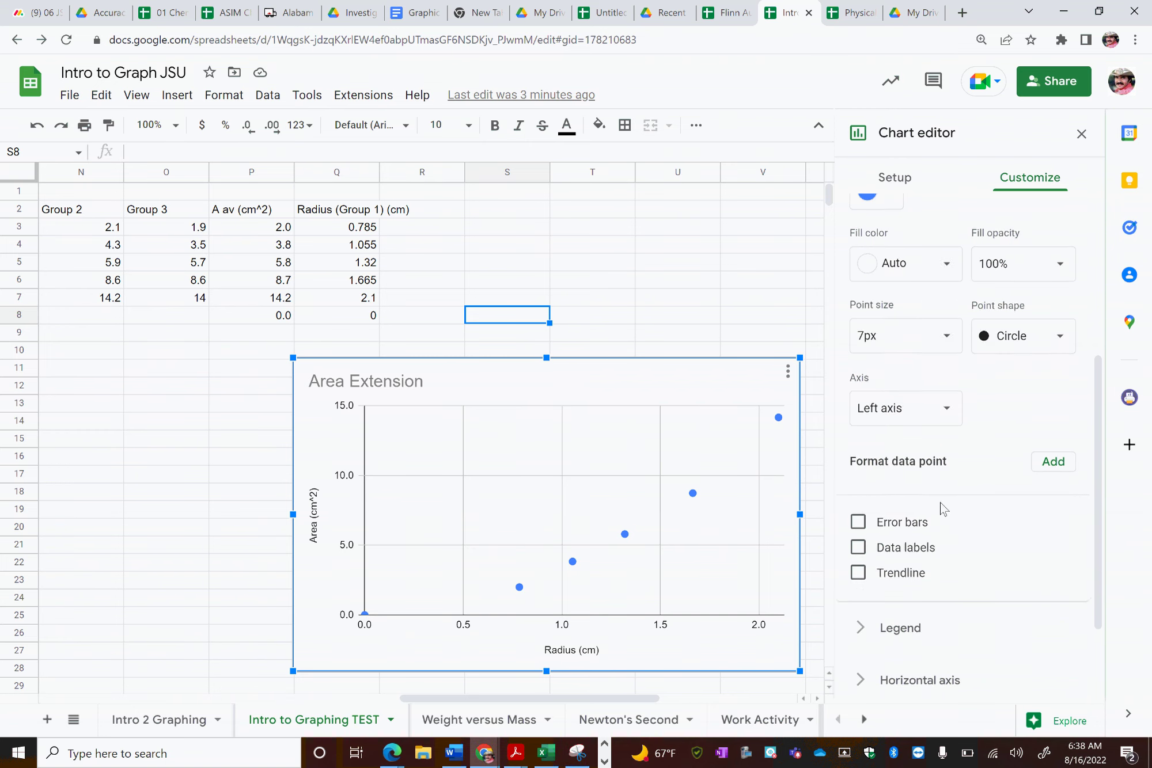
pyautogui.click(858, 571)
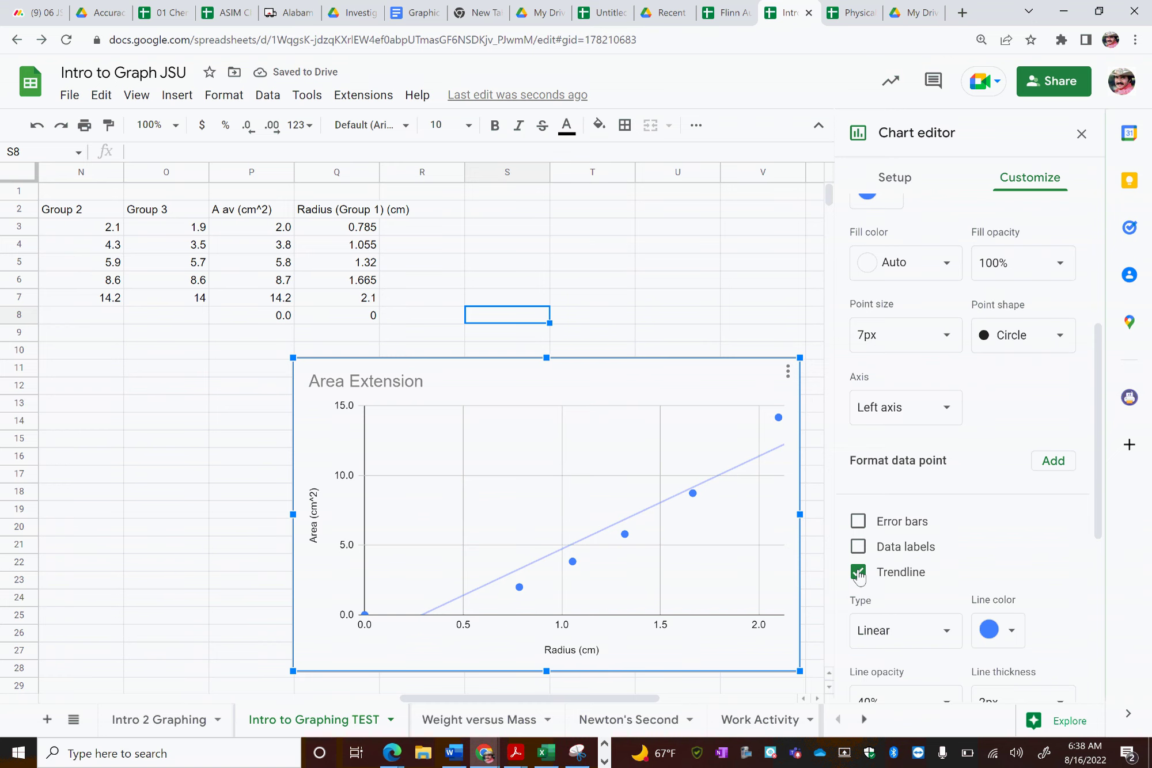
# Remove the Area Extension chart's trendline, widen column Q, and close the chart editor
pyautogui.click(858, 572)
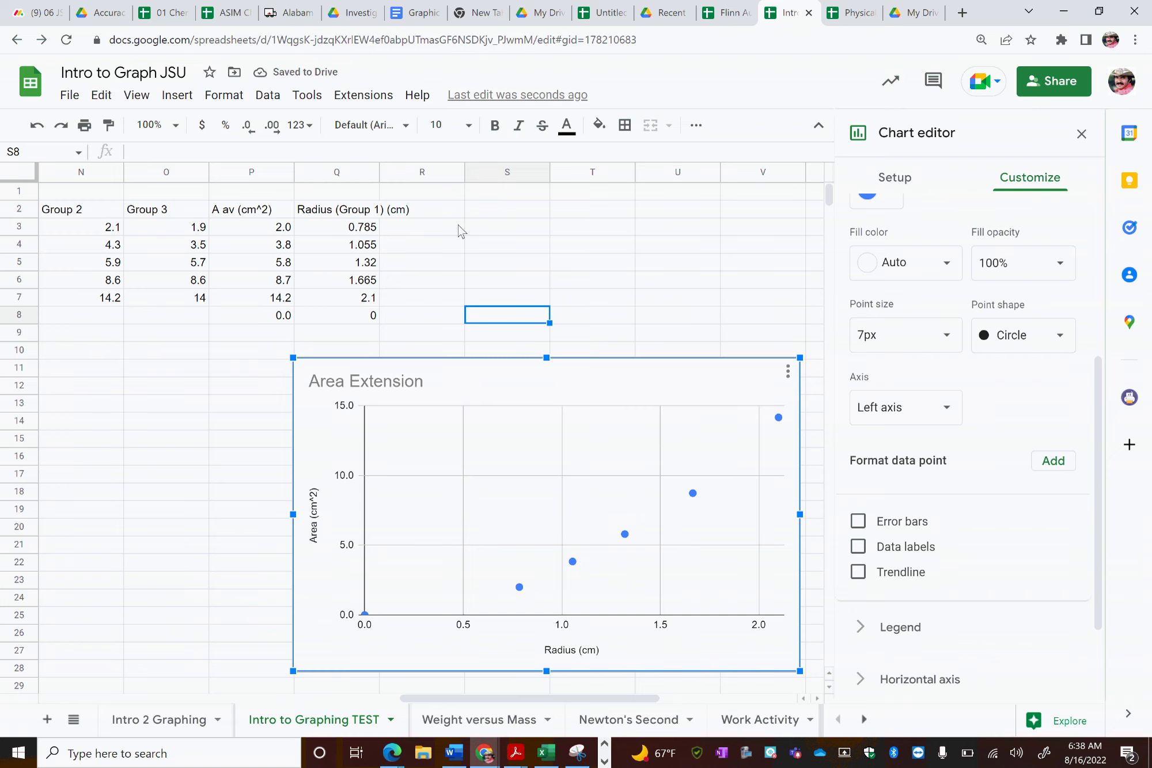
pyautogui.moveTo(379, 180); pyautogui.dragTo(416, 179)
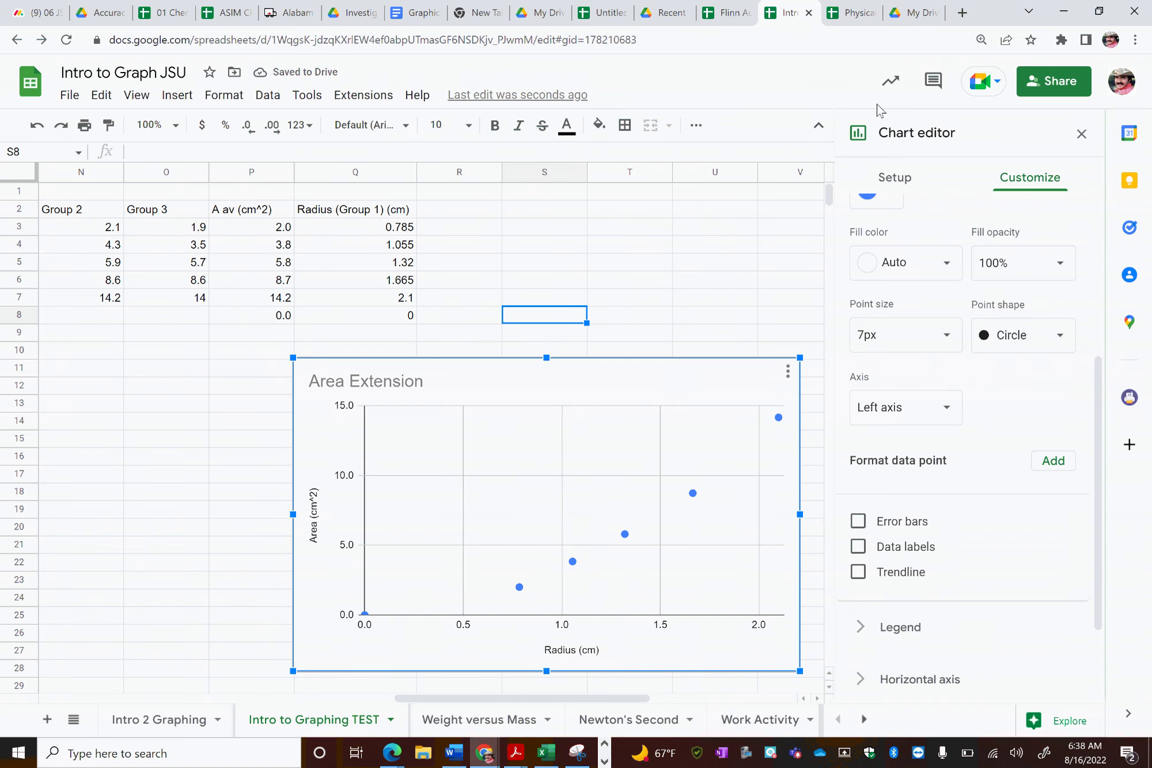
pyautogui.click(1080, 136)
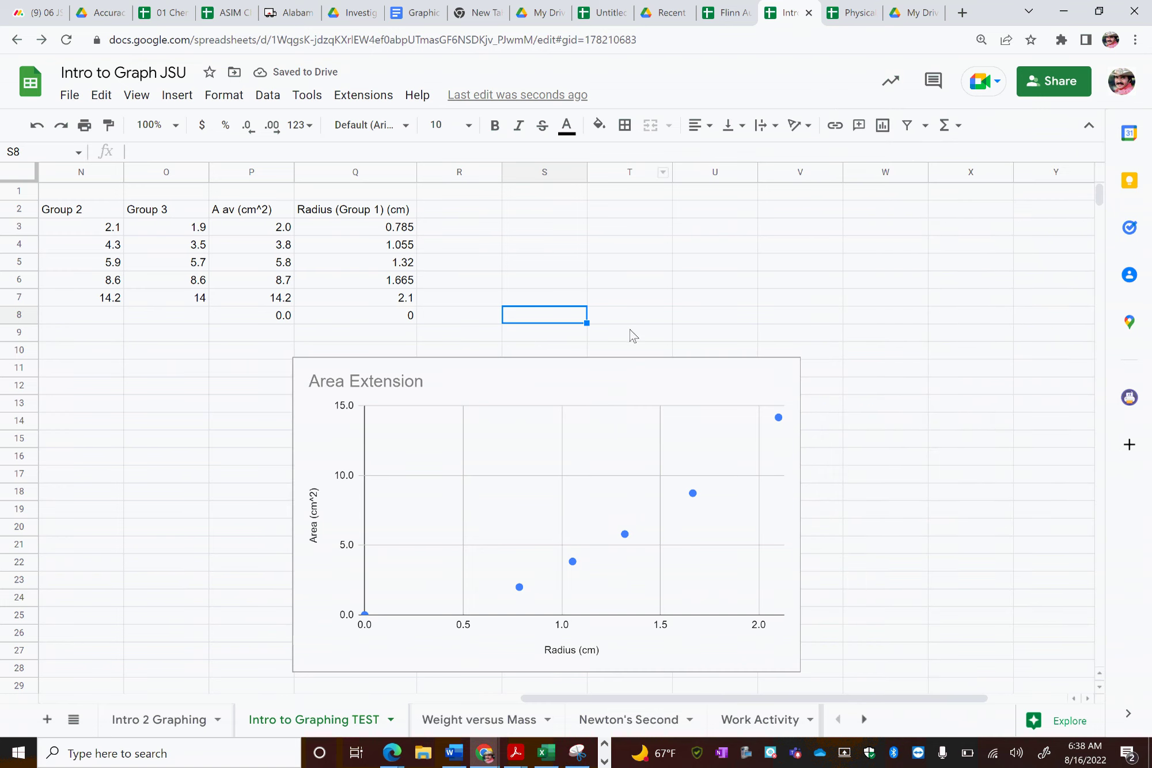
# Move the Area Extension chart left and add the header 'Radius Square (cm^2)' in R2
pyautogui.click(509, 386)
pyautogui.moveTo(509, 385); pyautogui.dragTo(382, 372)
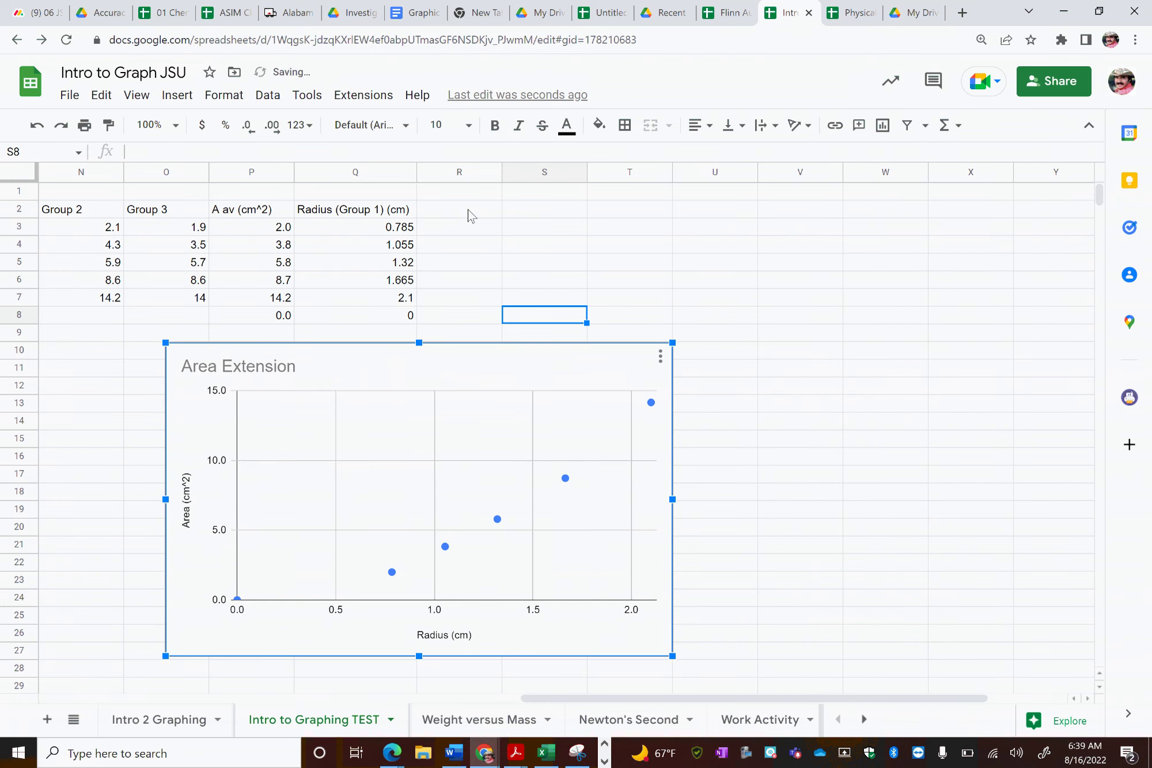
pyautogui.click(467, 213)
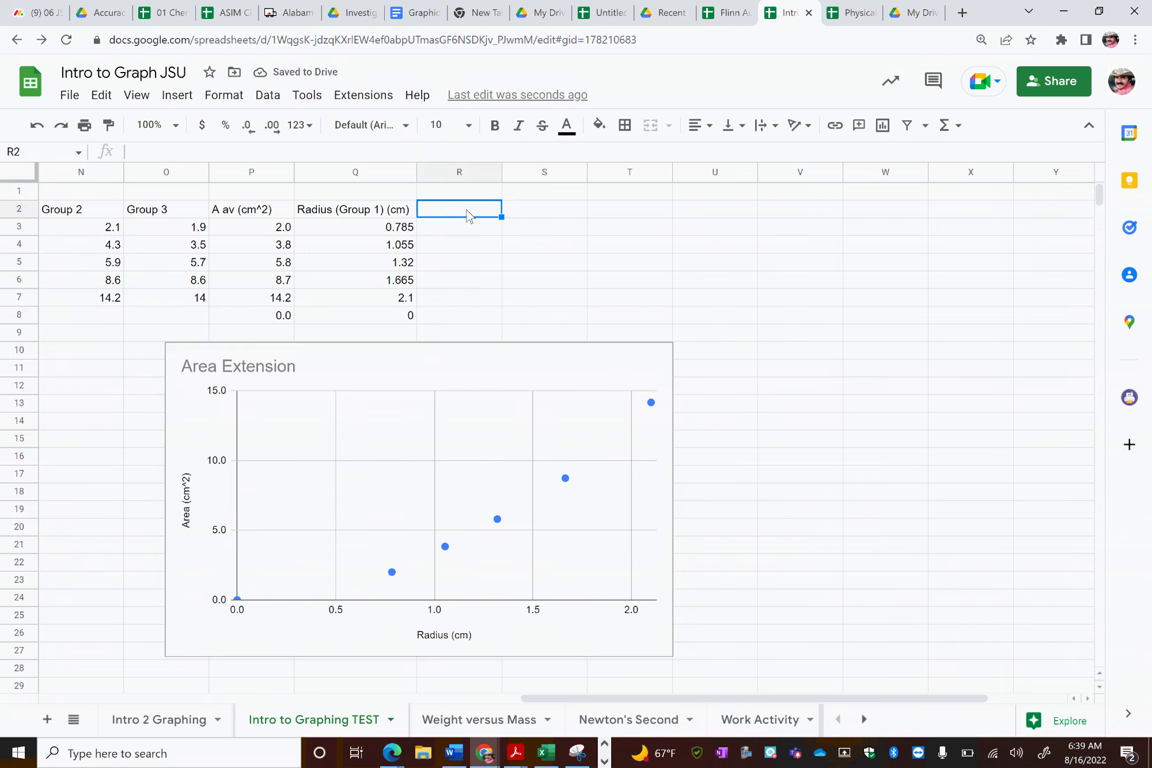
pyautogui.write('Radius Square')
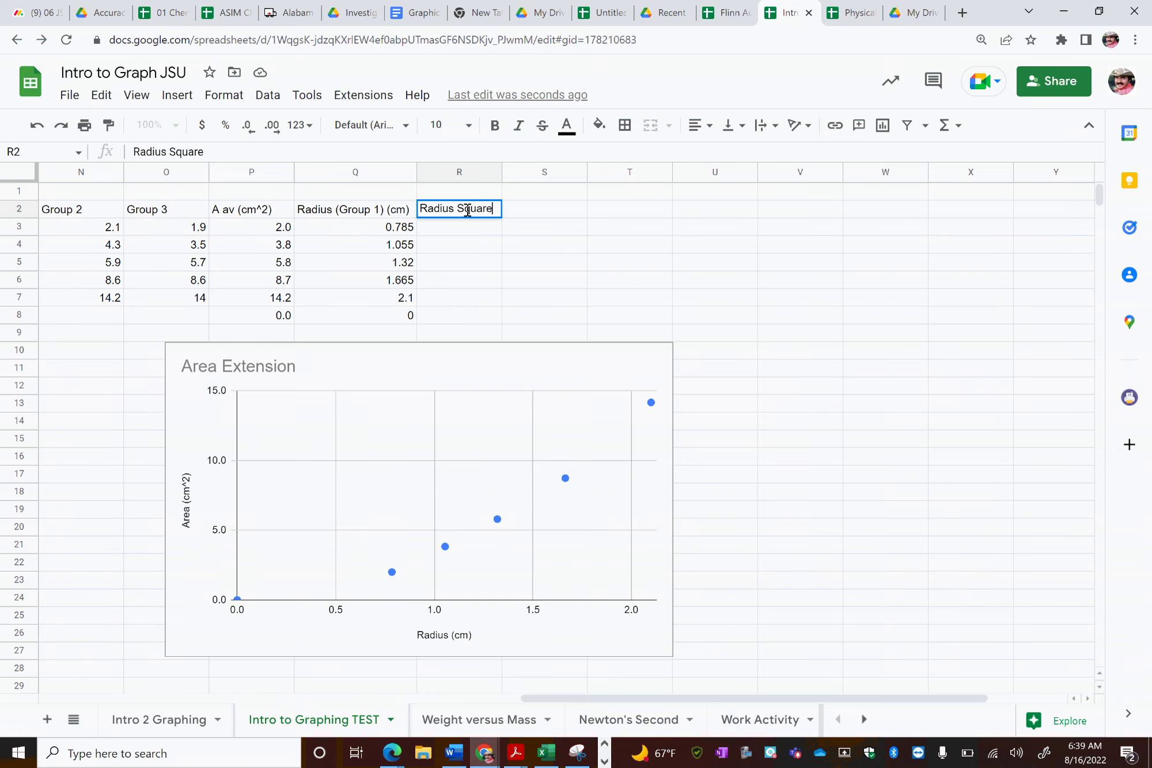
pyautogui.write(' (cm^2')
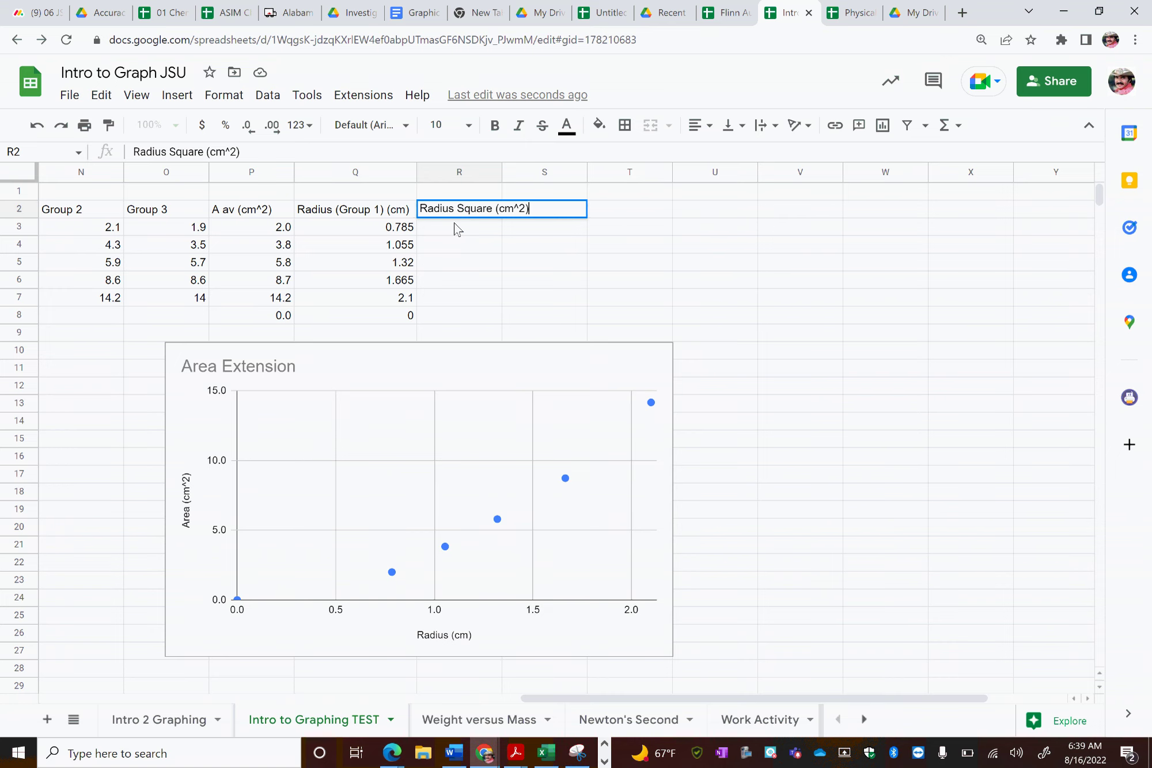
pyautogui.press('Return')
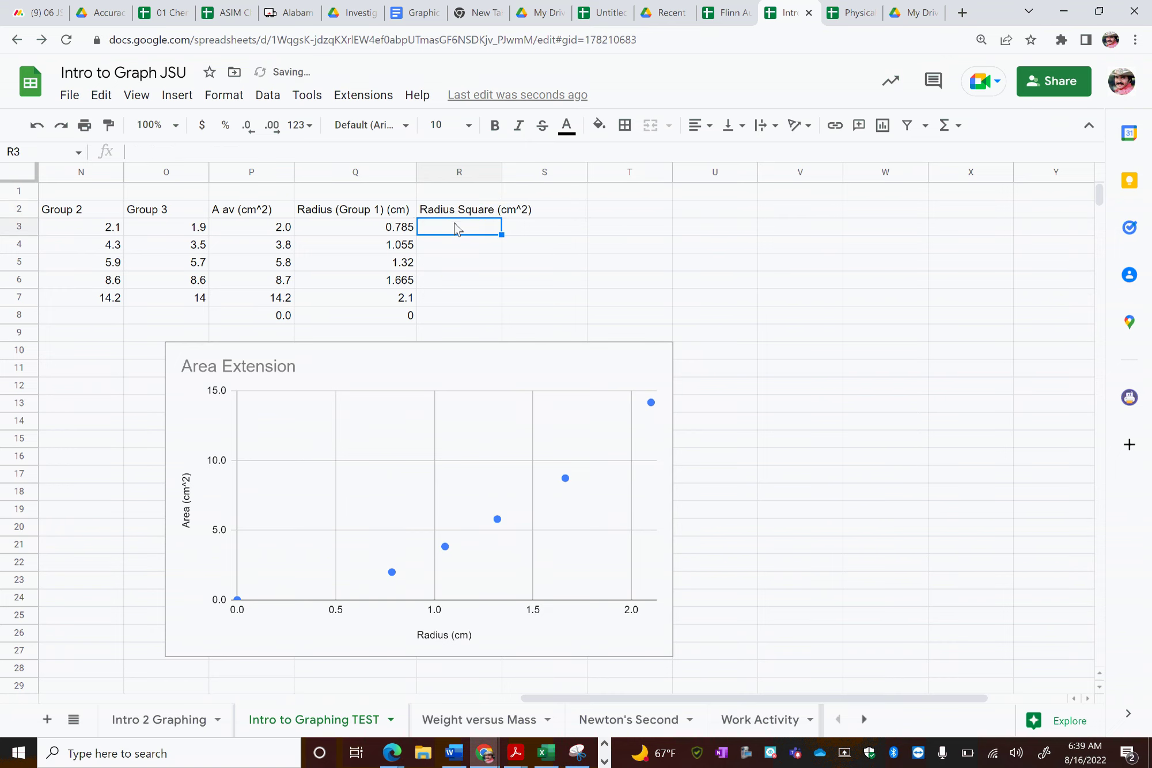
# Fill R3:R8 with =Q3^2 to square each radius, giving 0.616225 through 4.41
pyautogui.write('=')
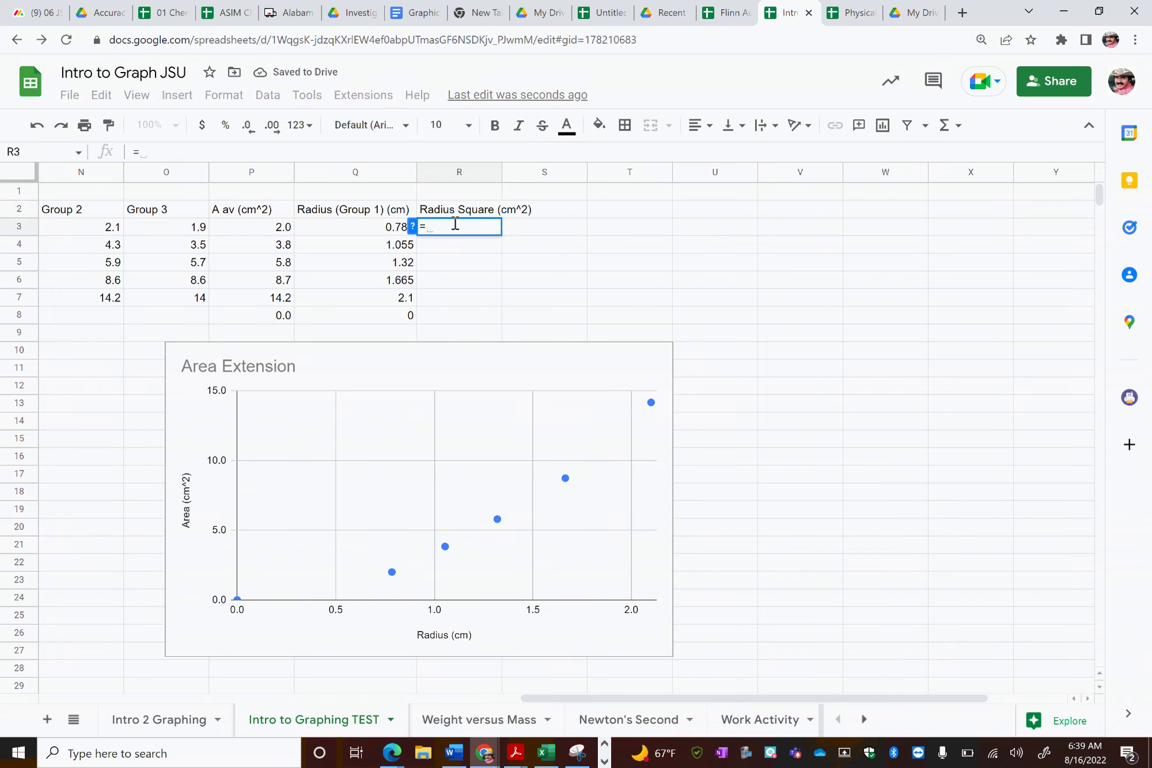
pyautogui.click(380, 227)
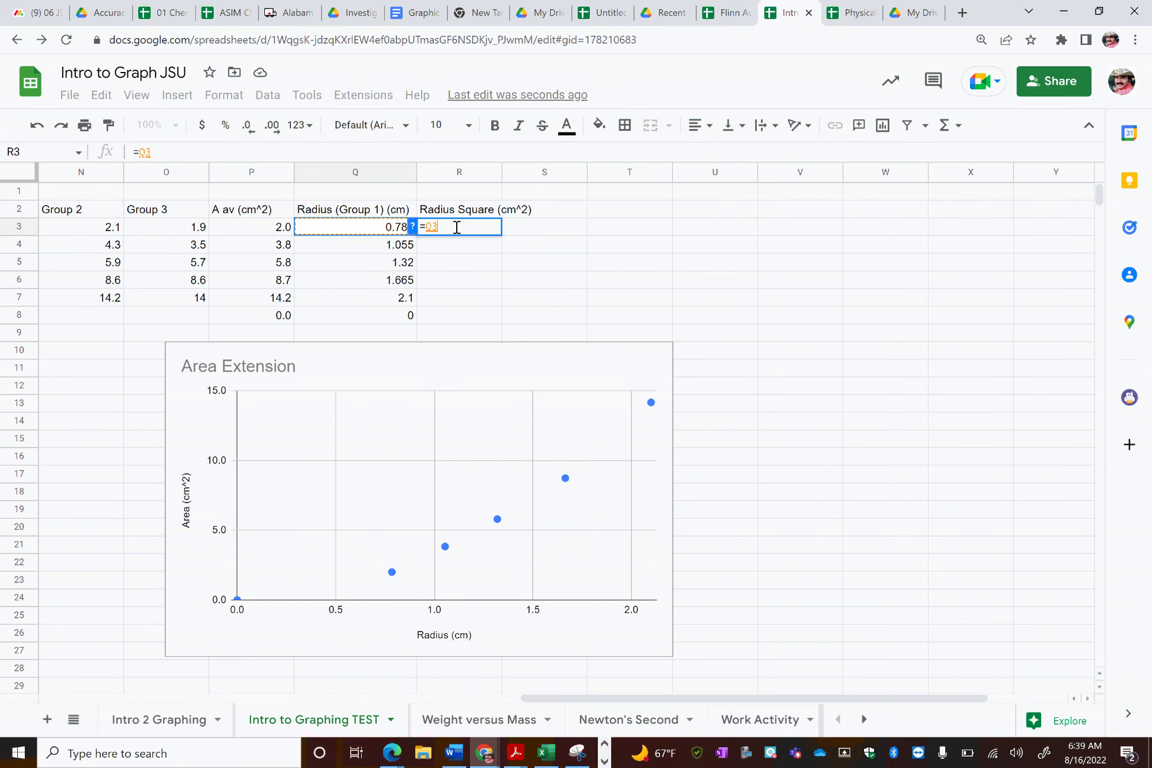
pyautogui.write('^2')
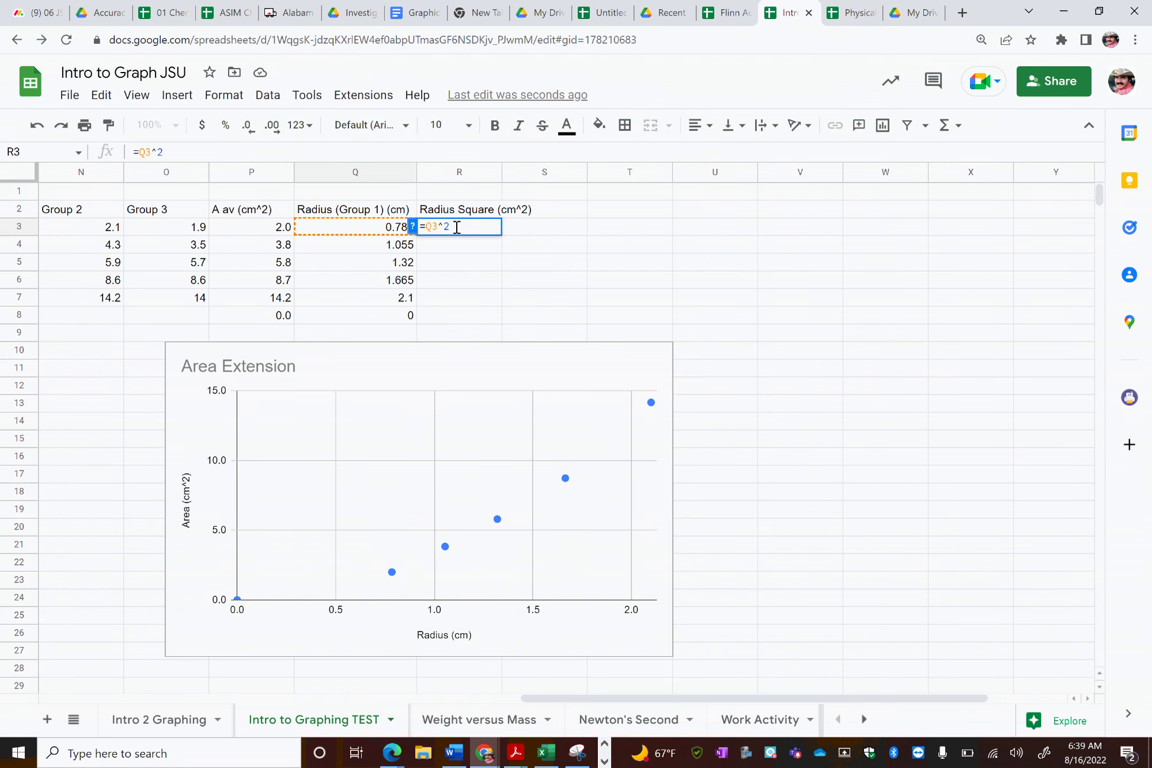
pyautogui.press('Return')
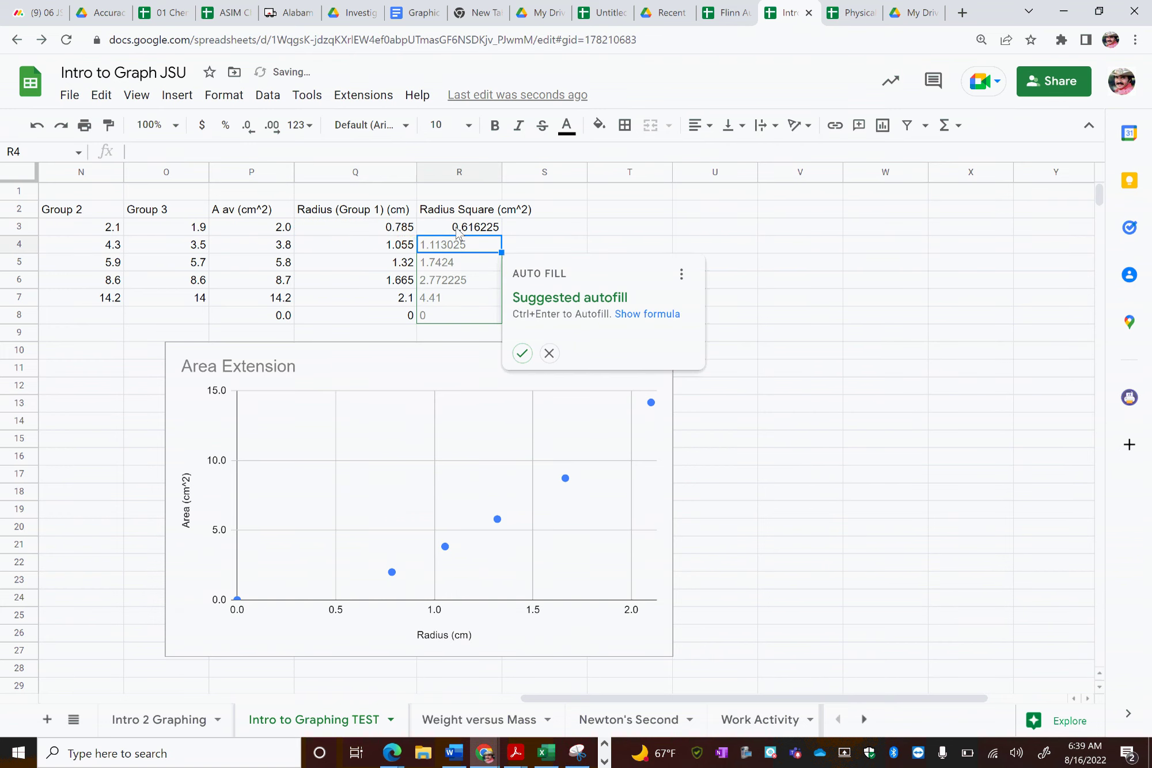
pyautogui.click(522, 353)
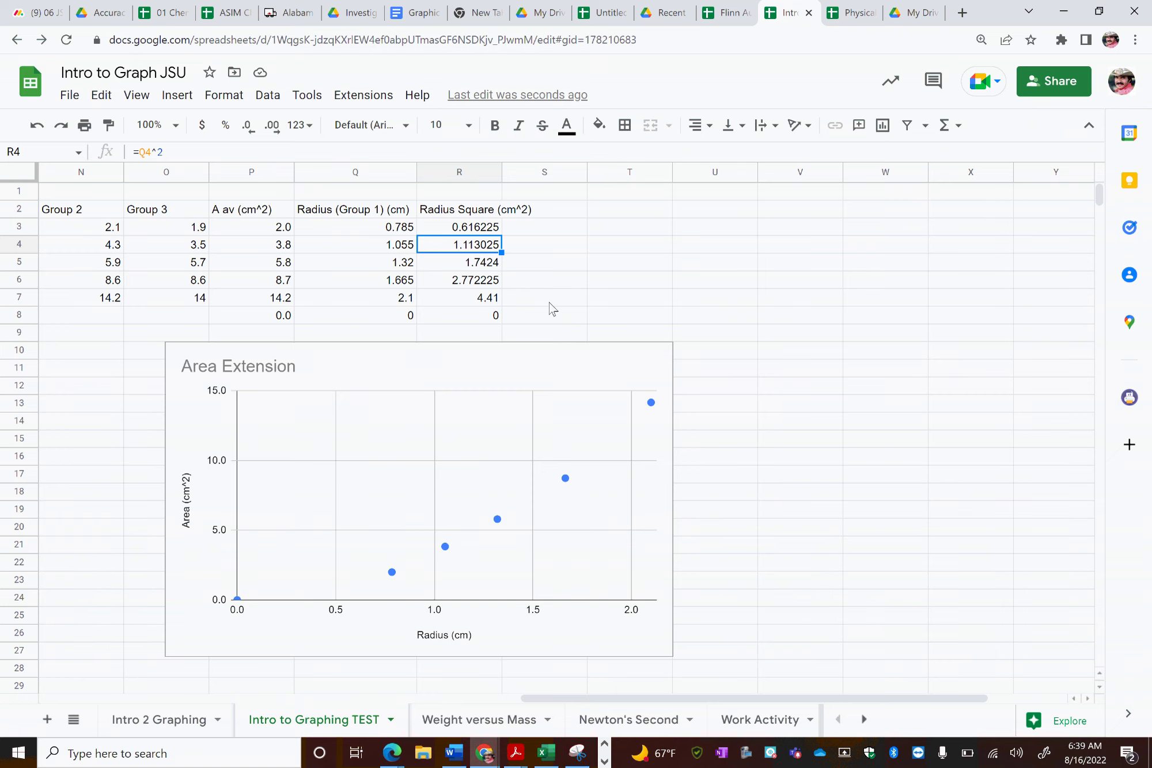
# Insert a new chart and remove its default A1:A7 series
pyautogui.click(548, 264)
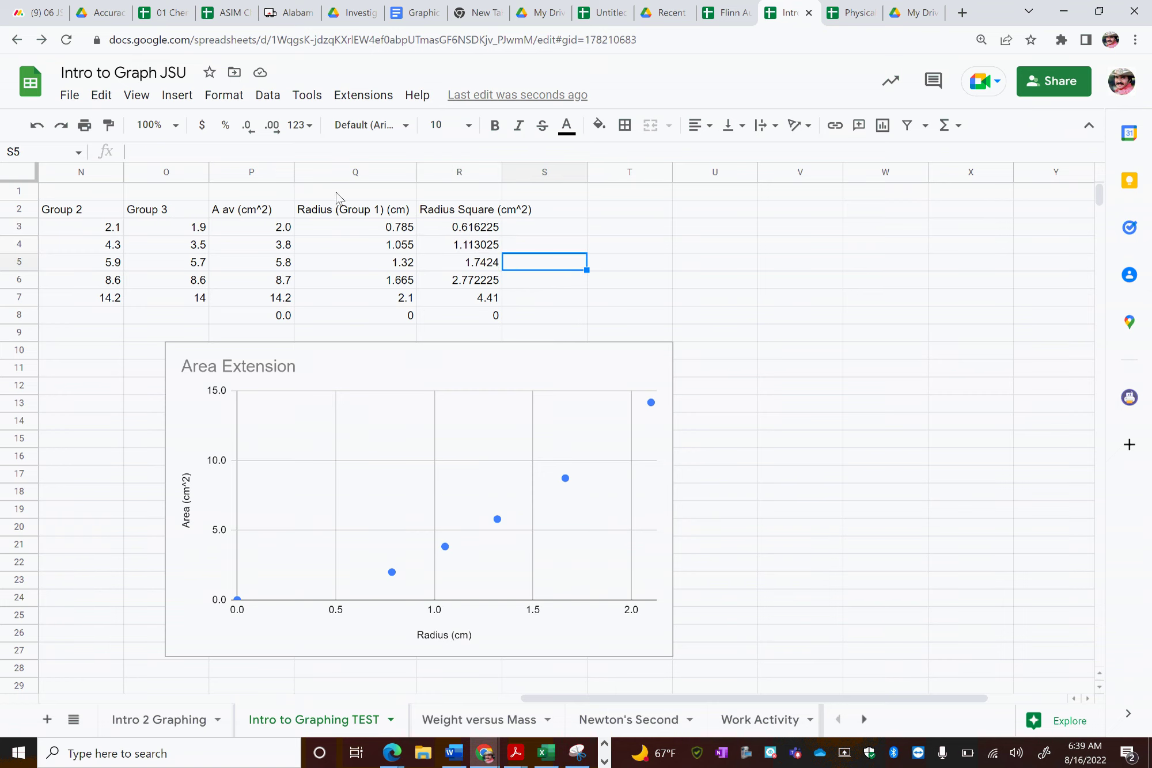
pyautogui.click(174, 98)
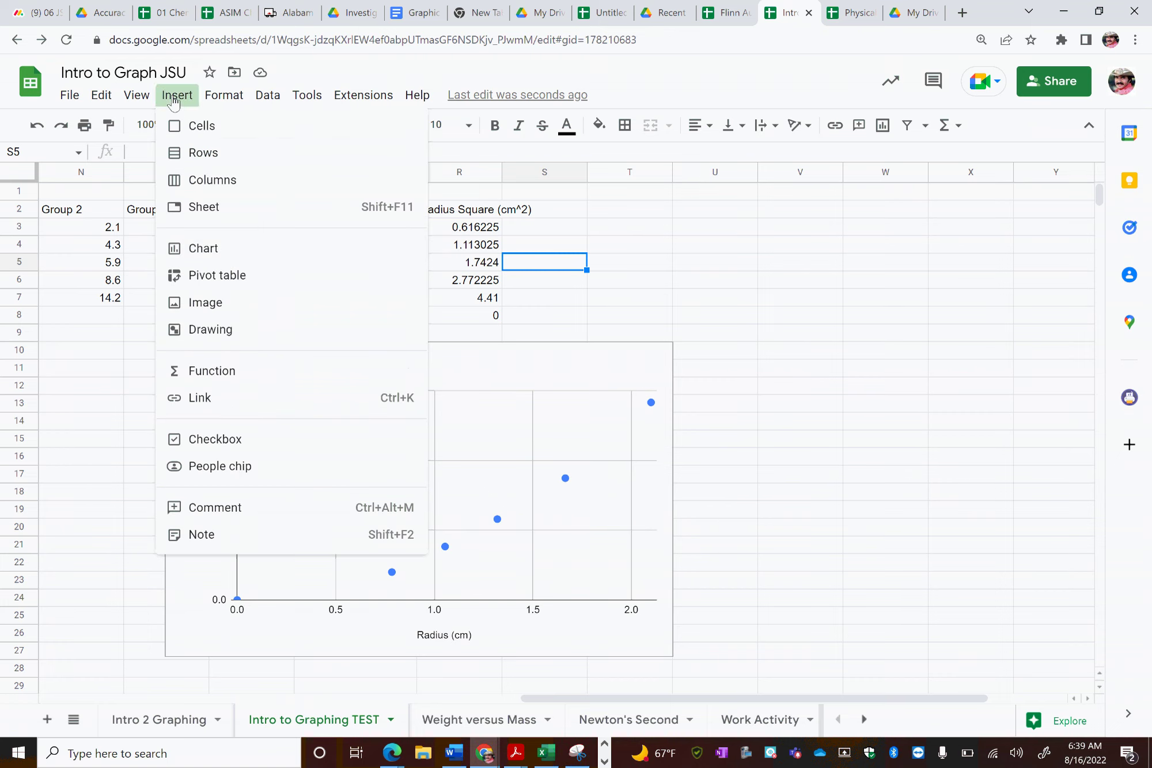
pyautogui.click(230, 250)
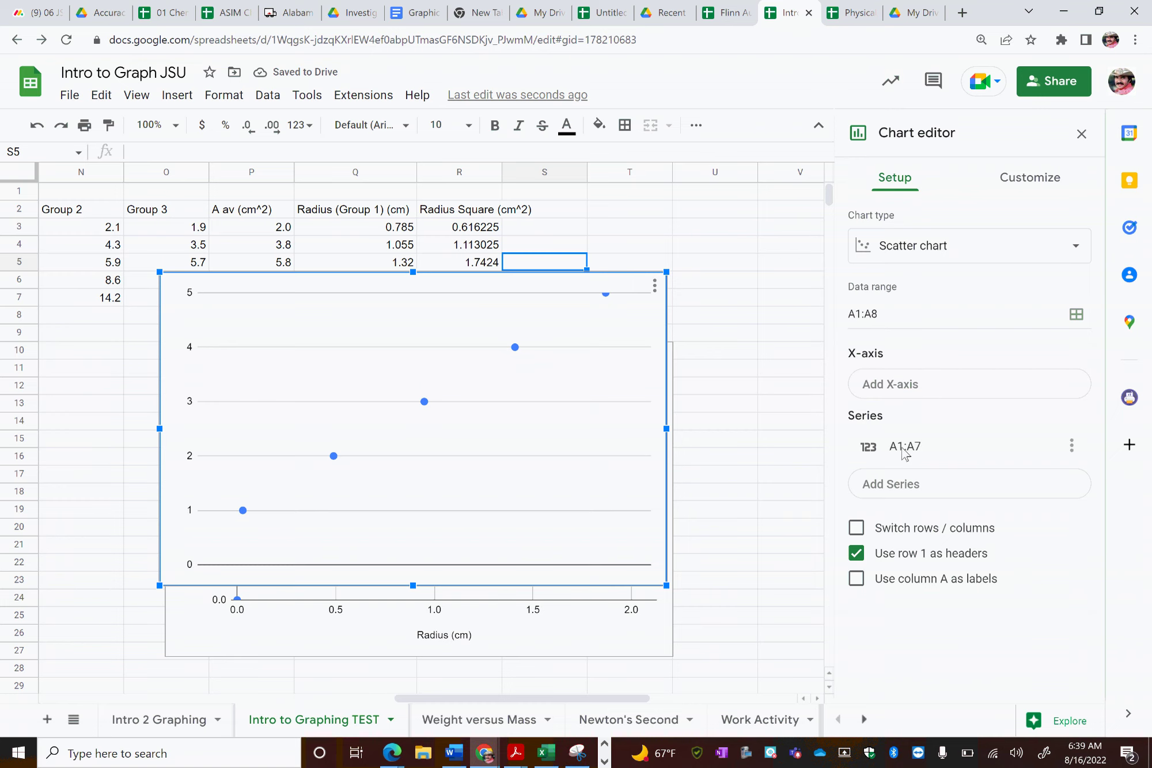
pyautogui.click(1072, 446)
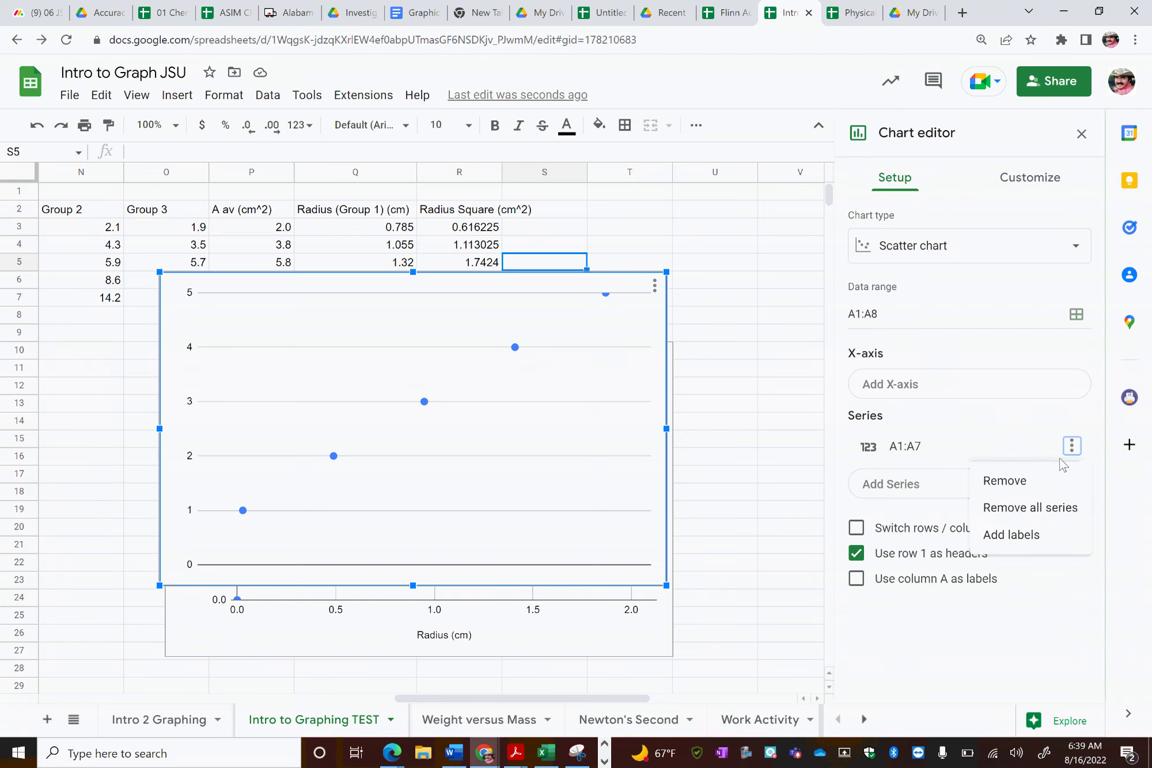
pyautogui.click(997, 481)
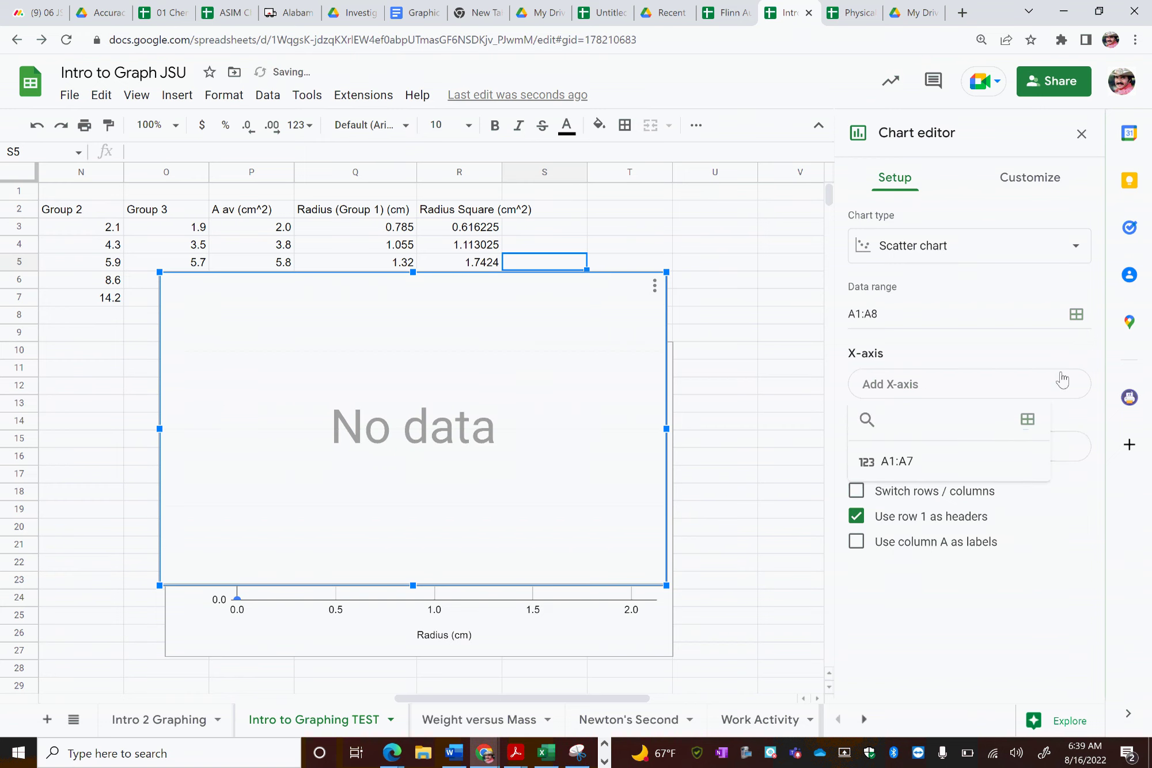
# Set column R (Radius Square) as the X-axis and column P (A av) as the series
pyautogui.click(1062, 380)
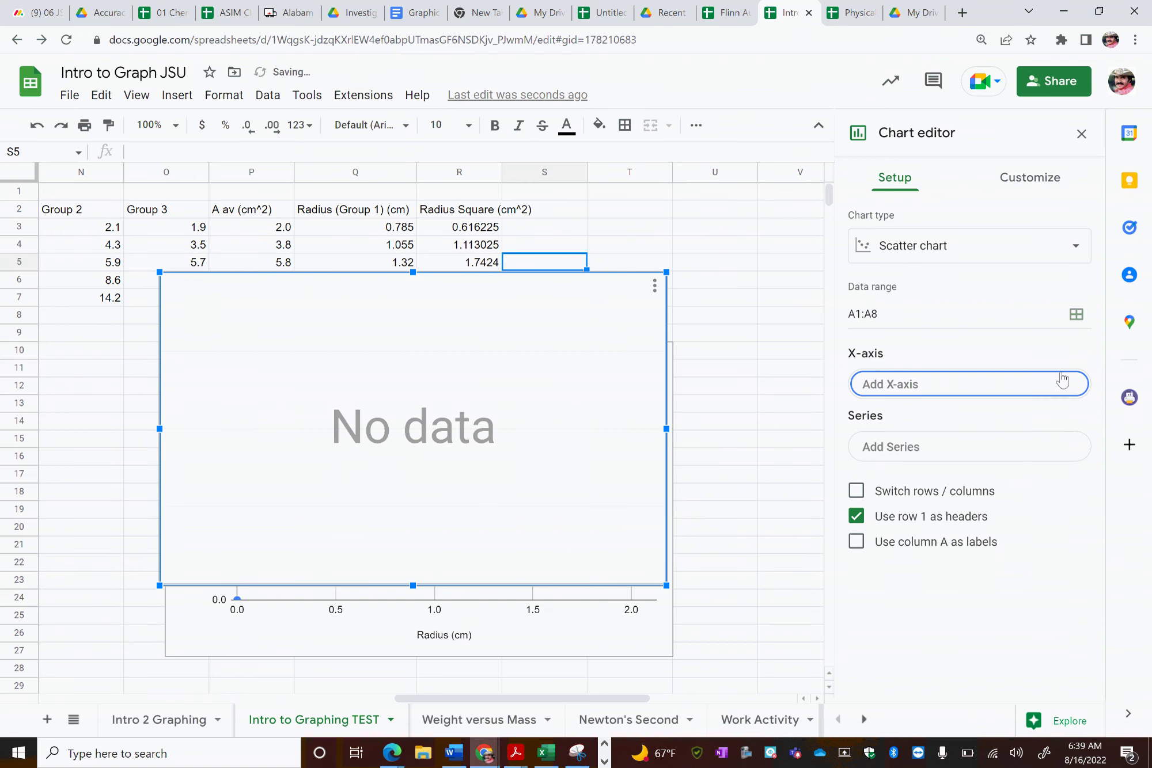
pyautogui.click(996, 393)
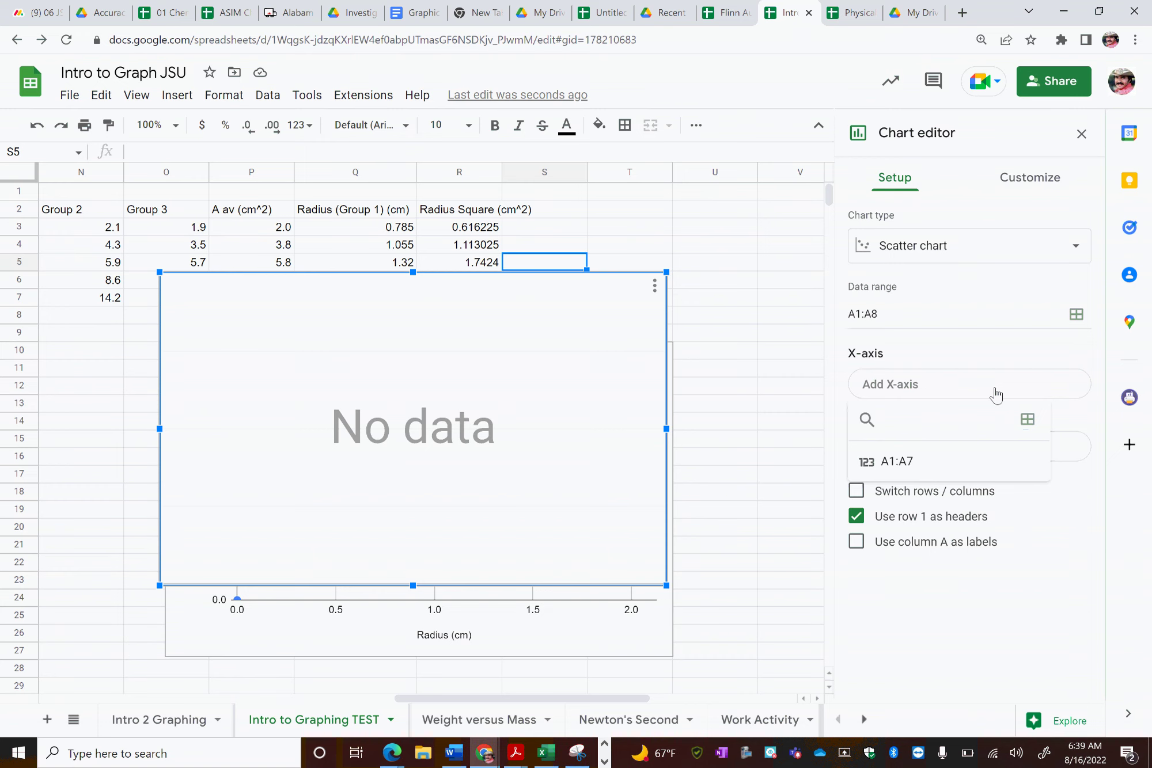
pyautogui.click(1030, 425)
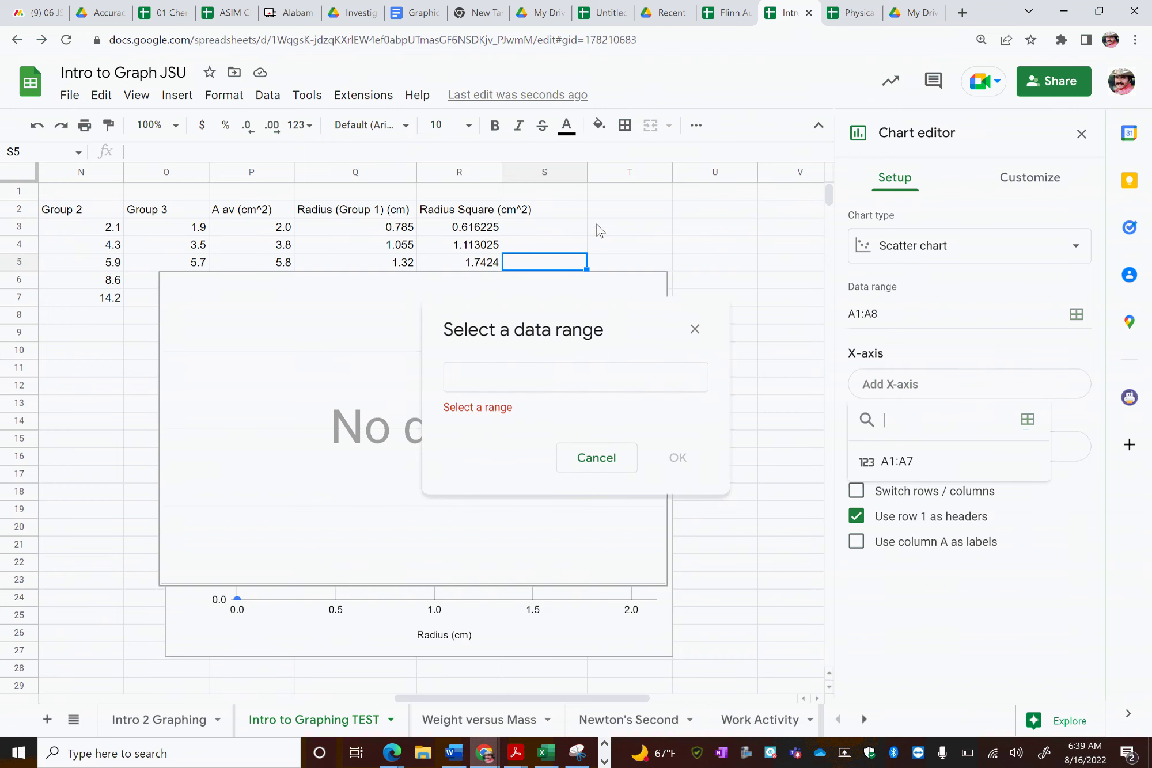
pyautogui.click(461, 174)
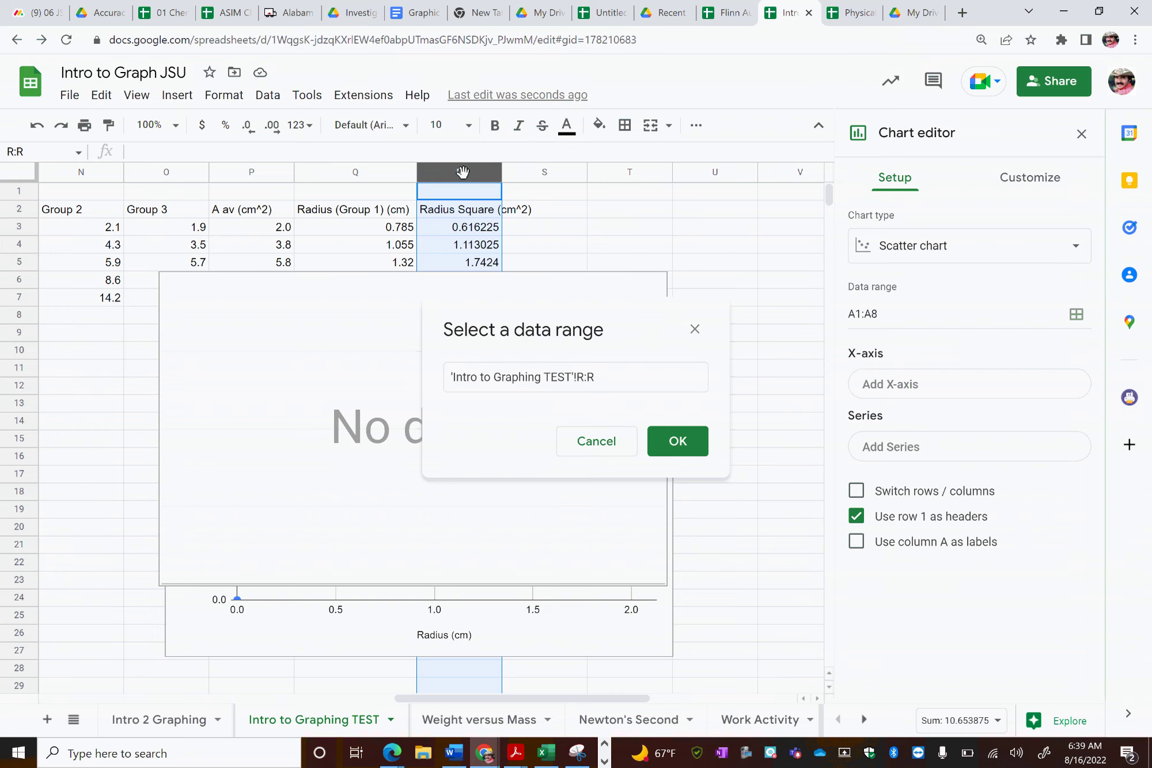
pyautogui.click(672, 443)
pyautogui.click(904, 581)
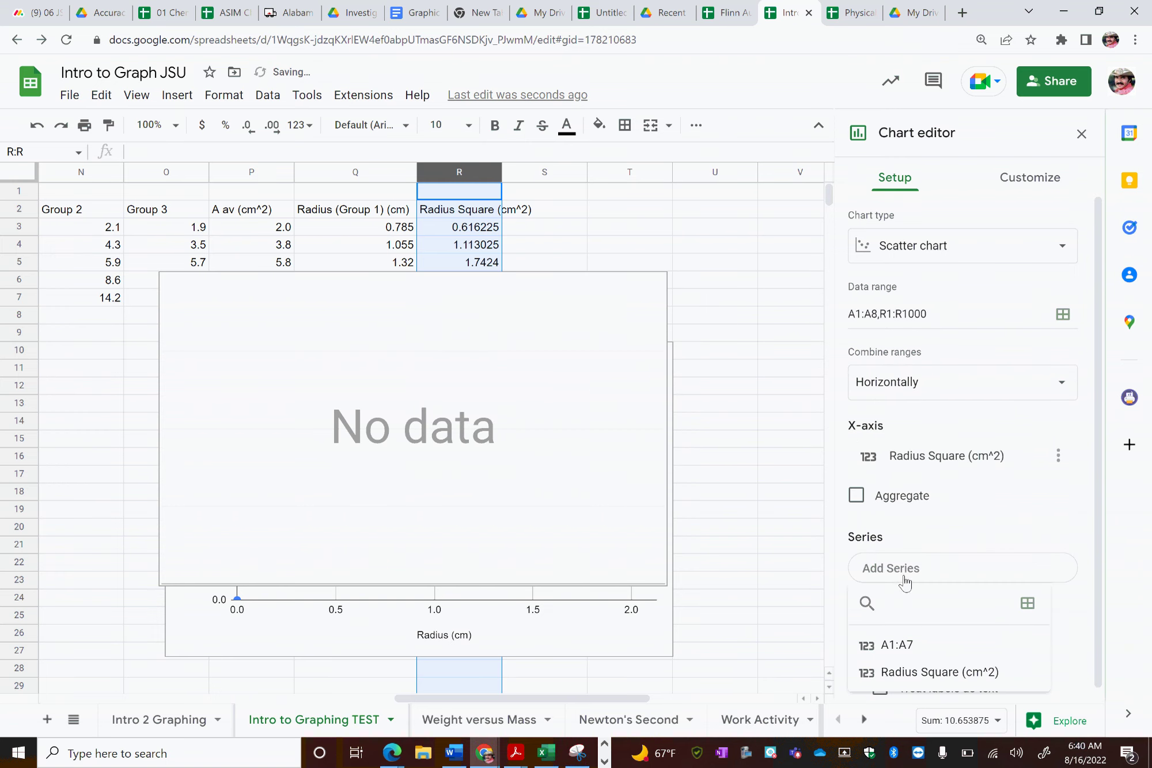
pyautogui.click(1029, 610)
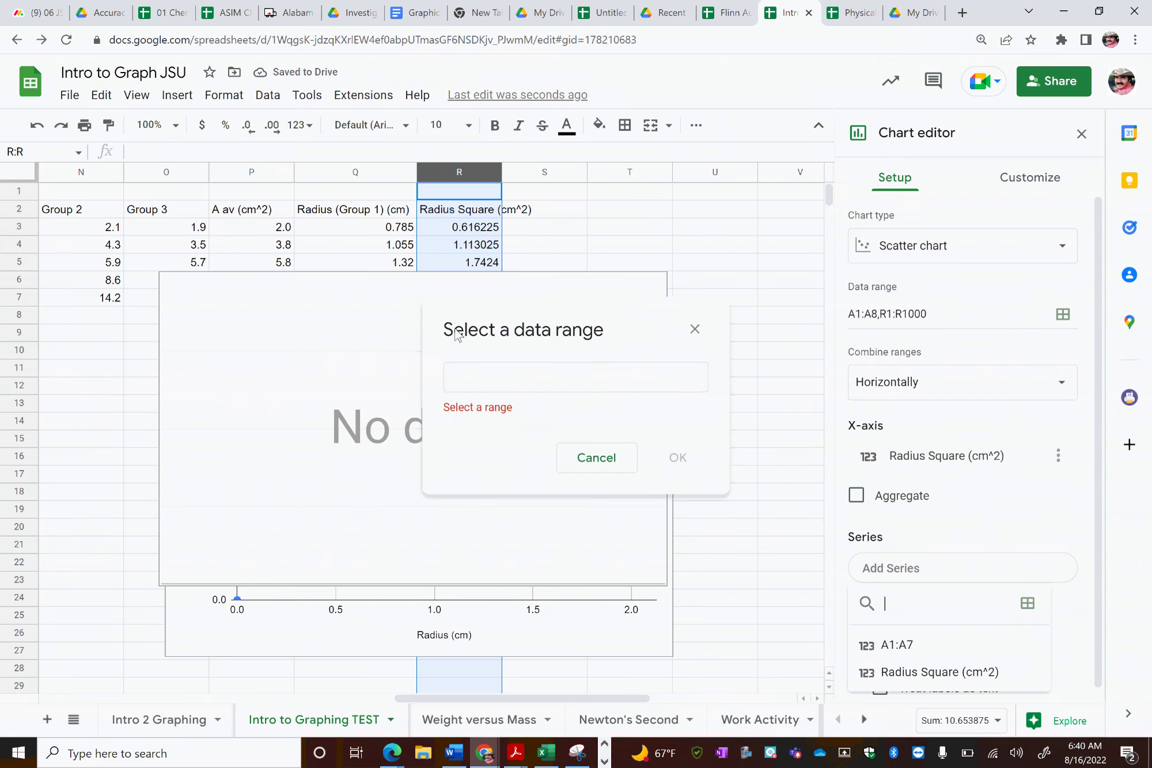
pyautogui.click(232, 173)
pyautogui.click(679, 440)
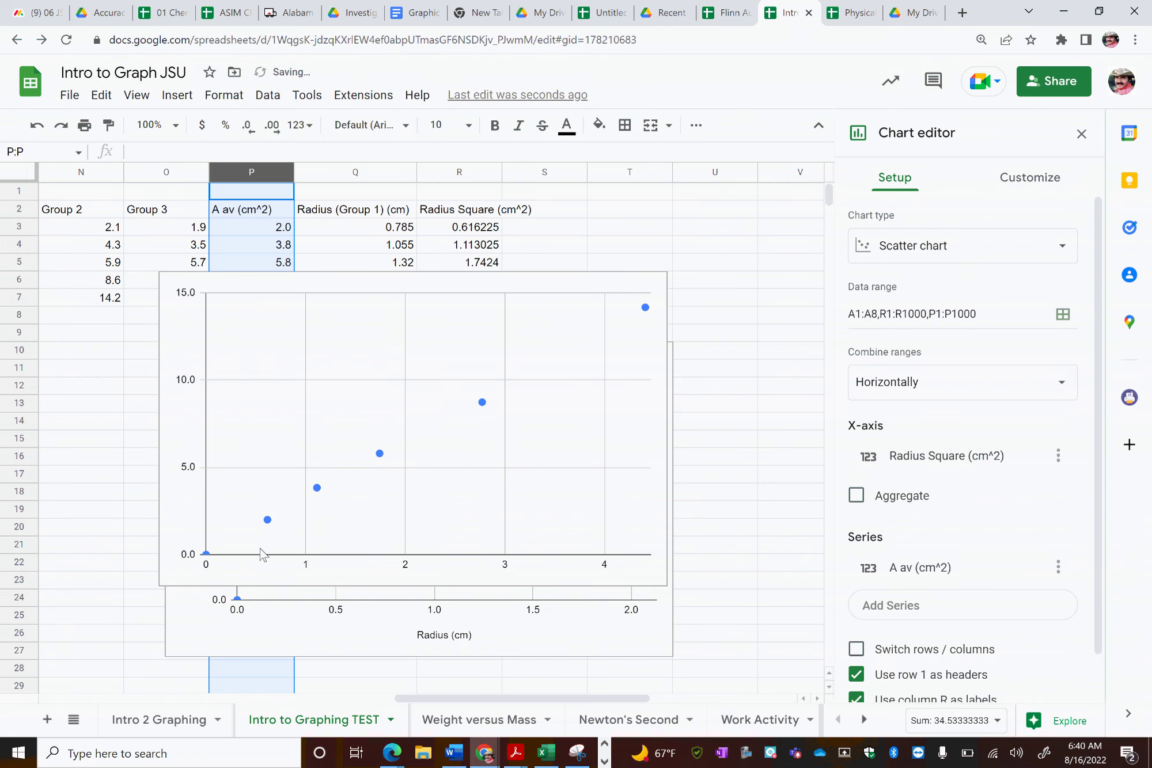
# Add a trendline to the new chart, labelled with its equation 3.18*x + 0.103
pyautogui.click(1028, 179)
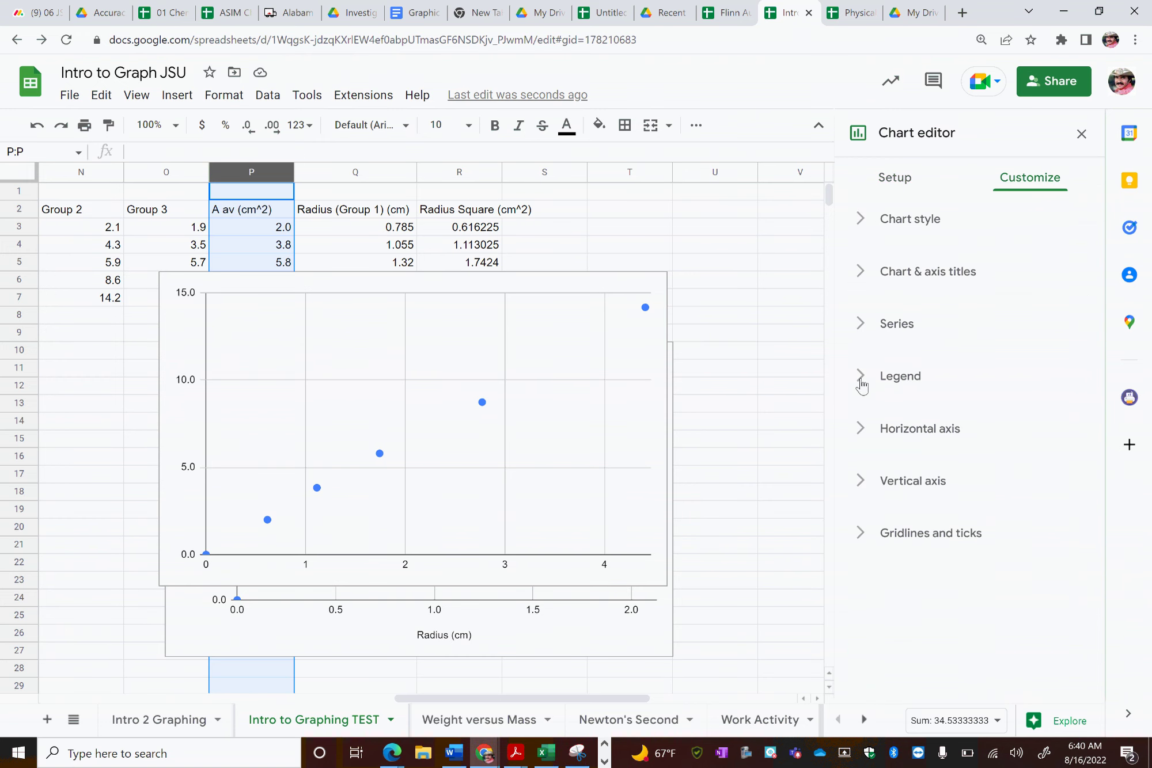
pyautogui.click(865, 332)
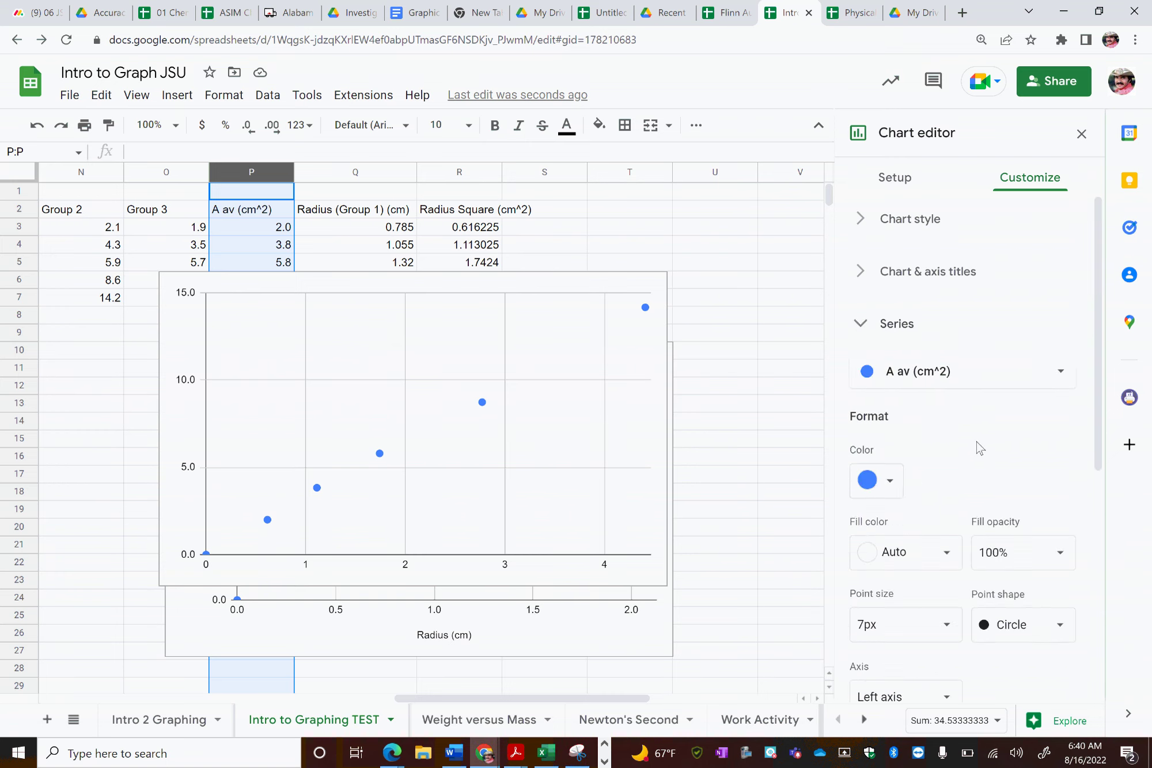
pyautogui.scroll(-6, 901, 509)
pyautogui.click(859, 447)
pyautogui.scroll(-4, 916, 490)
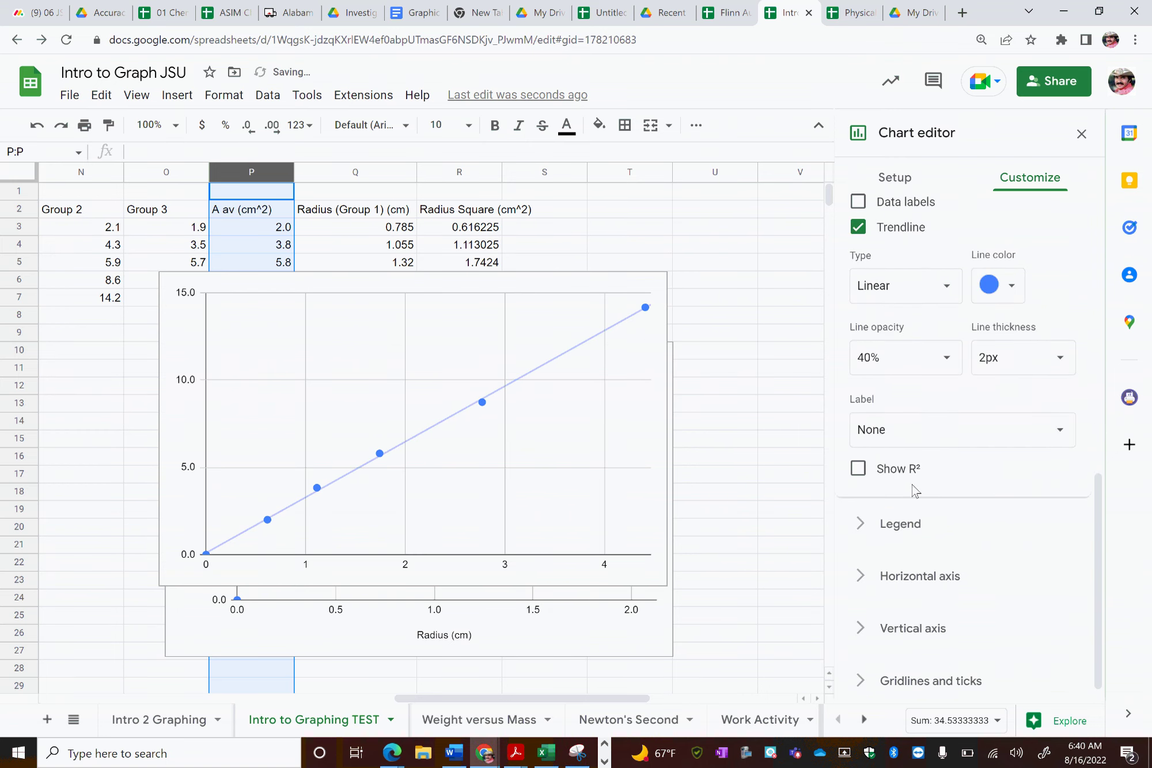
pyautogui.click(869, 434)
pyautogui.click(910, 484)
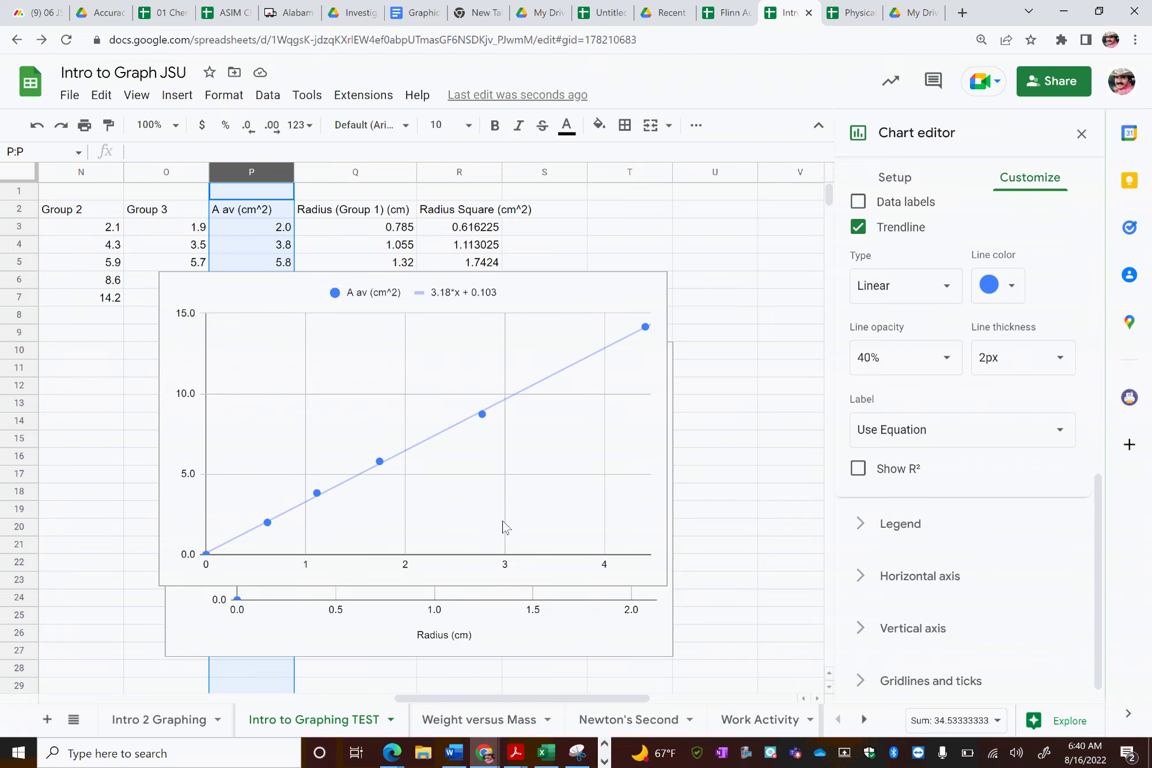
# Switch to the Marble sheet and look over its velocity data and charts
pyautogui.scroll(-5, 577, 715)
pyautogui.scroll(-6, 577, 714)
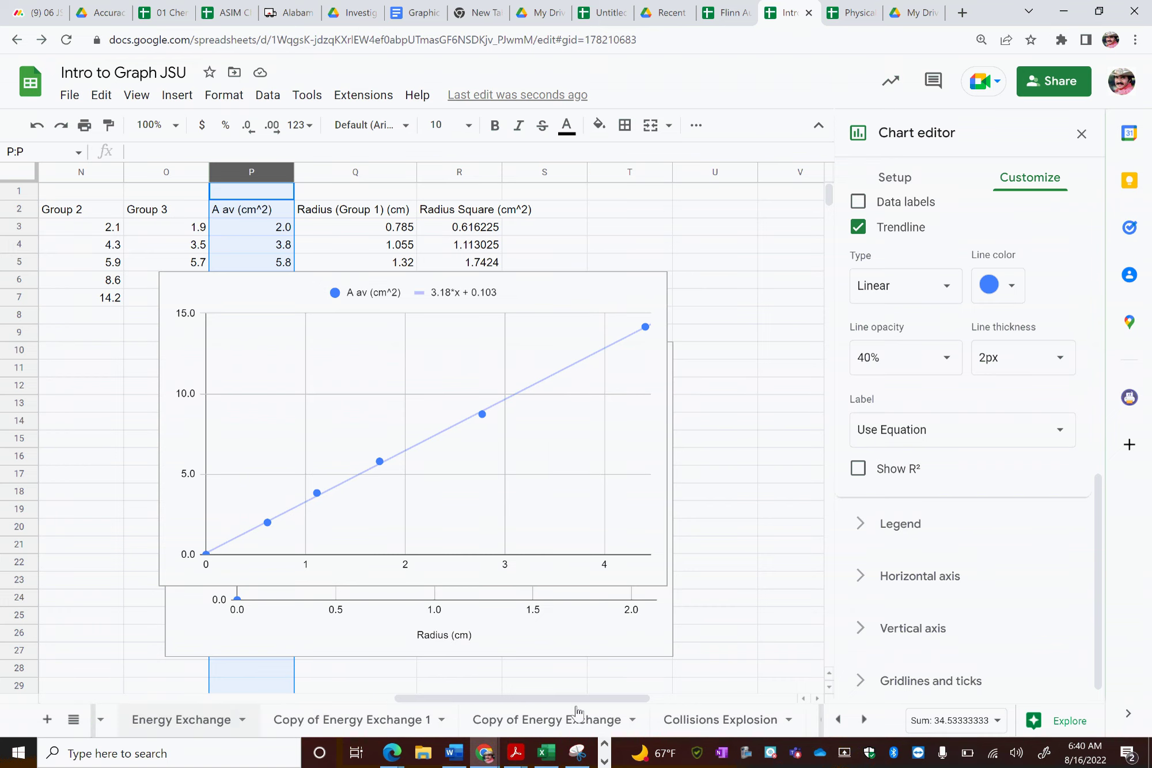
pyautogui.scroll(-3, 578, 714)
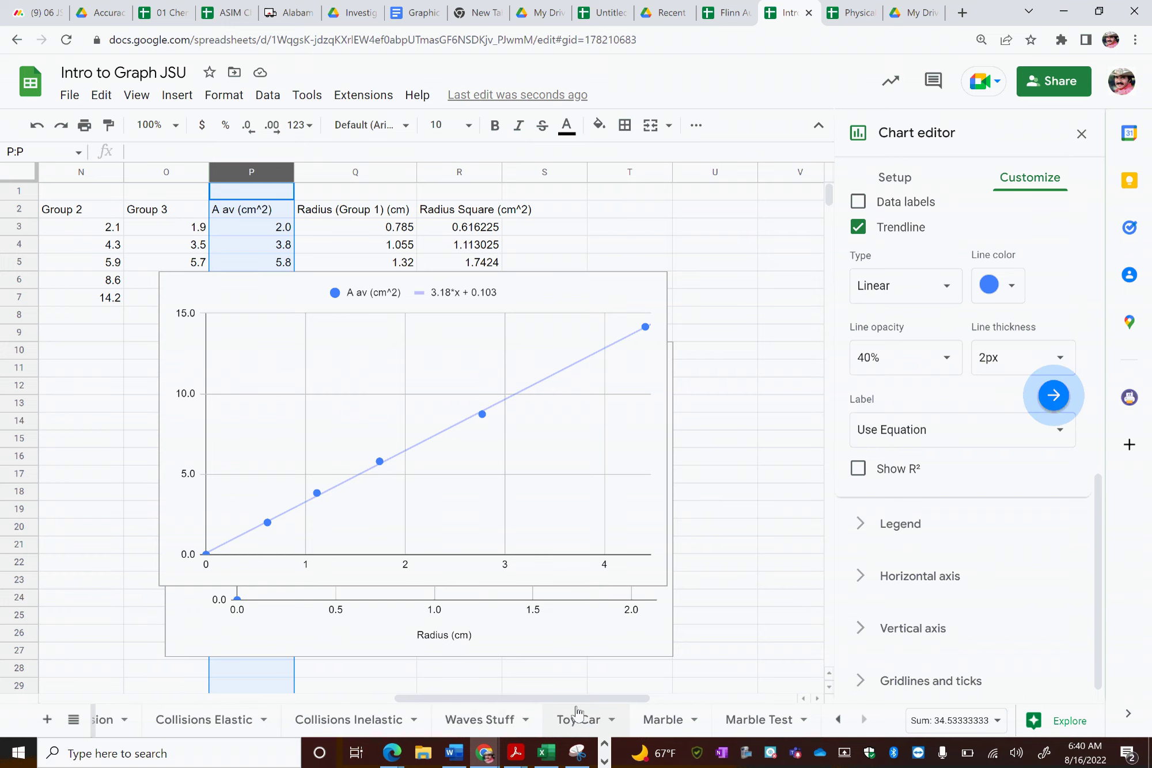
pyautogui.click(662, 728)
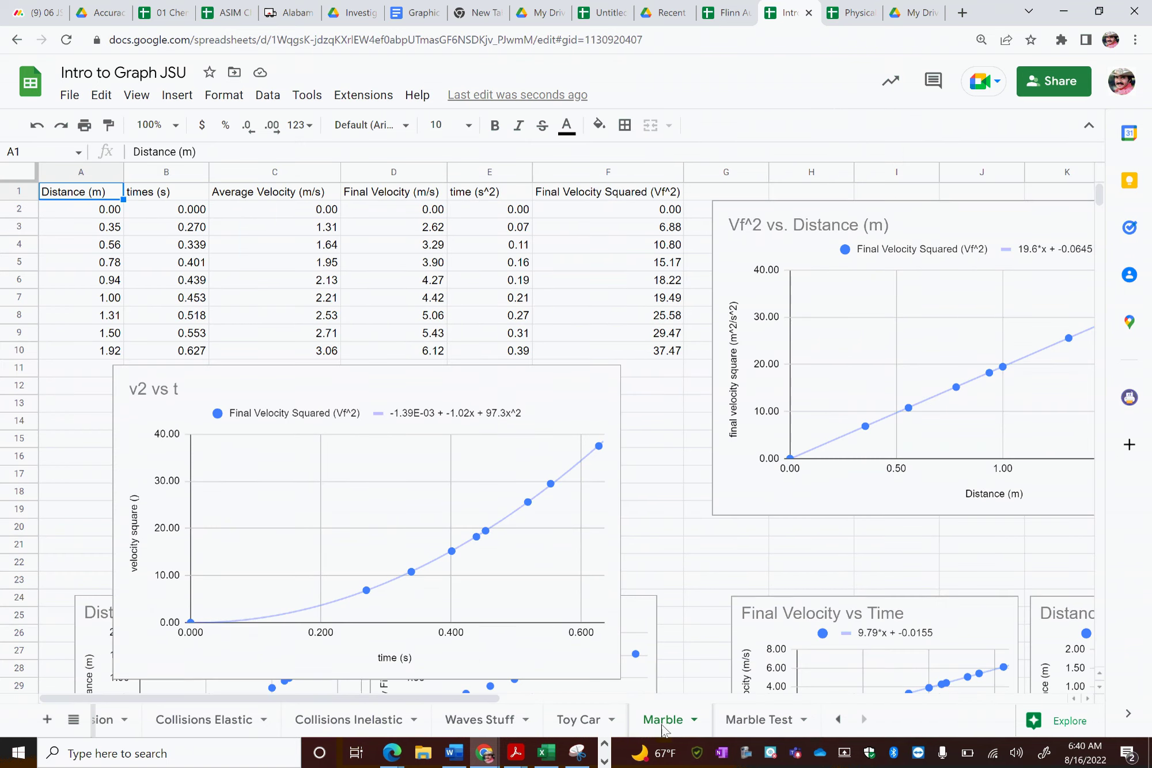
pyautogui.scroll(-9, 686, 522)
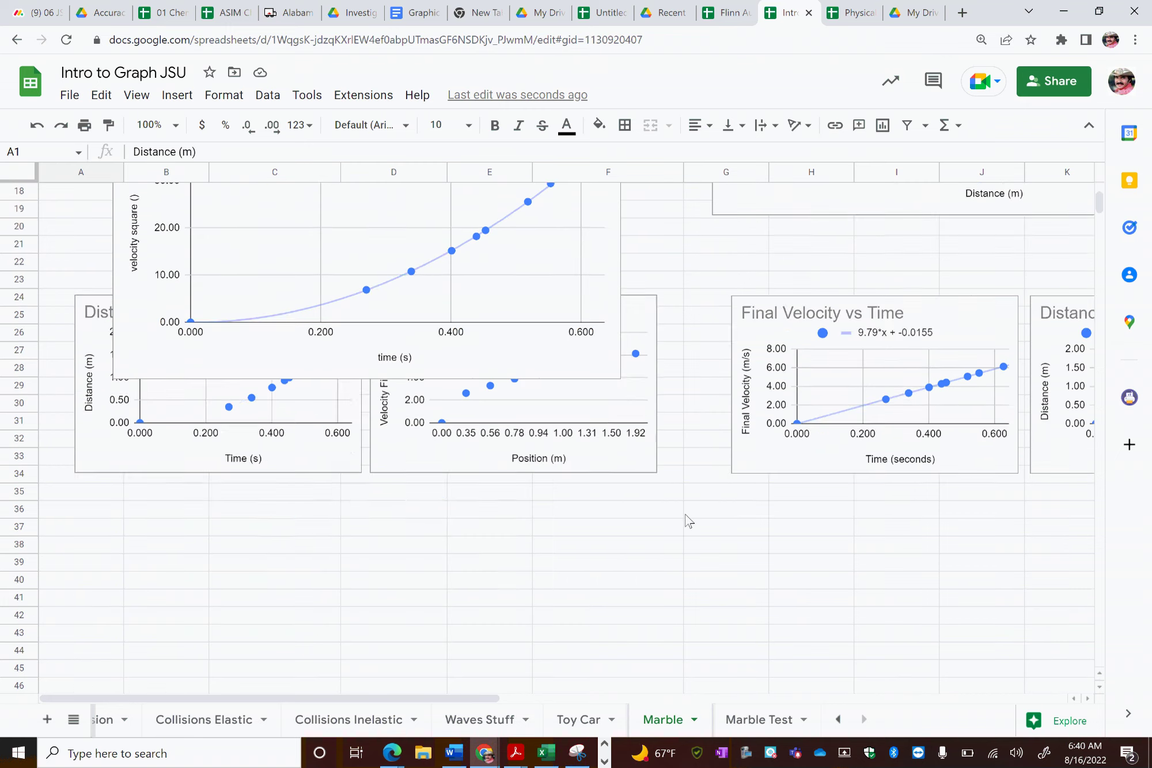
pyautogui.scroll(5, 688, 521)
pyautogui.scroll(1, 688, 522)
pyautogui.hscroll(5, 688, 521)
pyautogui.hscroll(-5, 688, 521)
pyautogui.scroll(4, 688, 521)
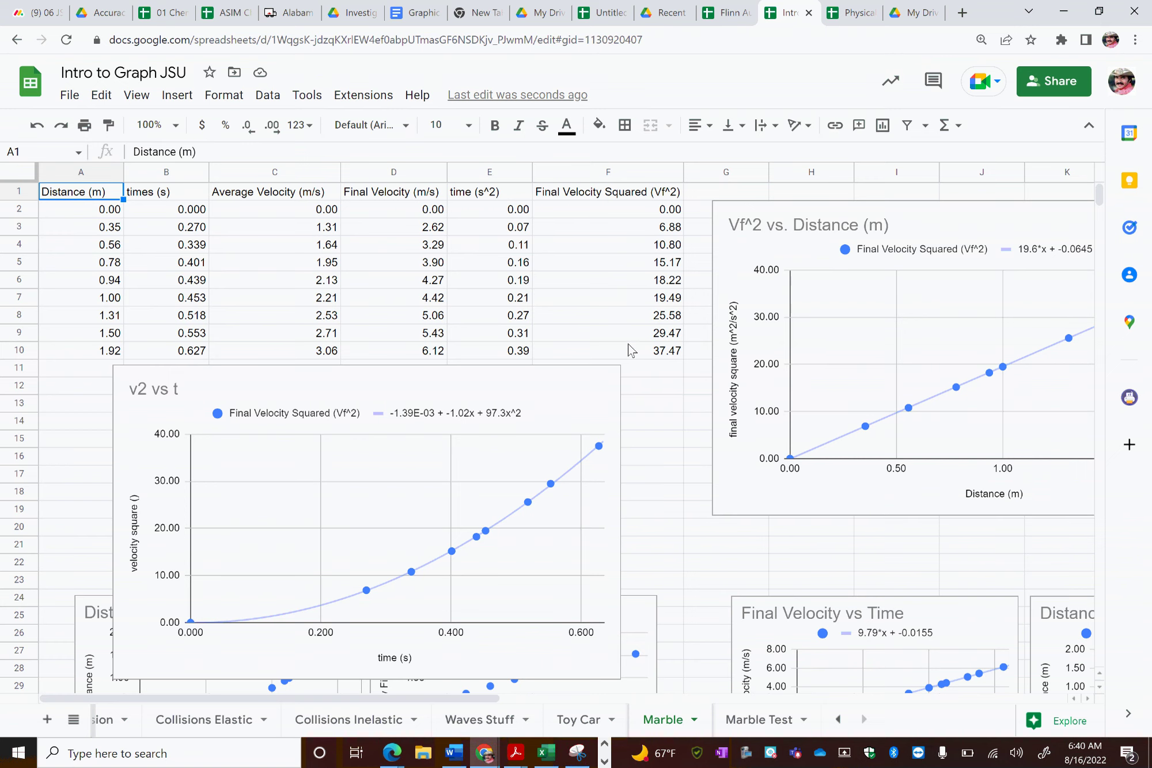
pyautogui.click(603, 761)
pyautogui.click(469, 753)
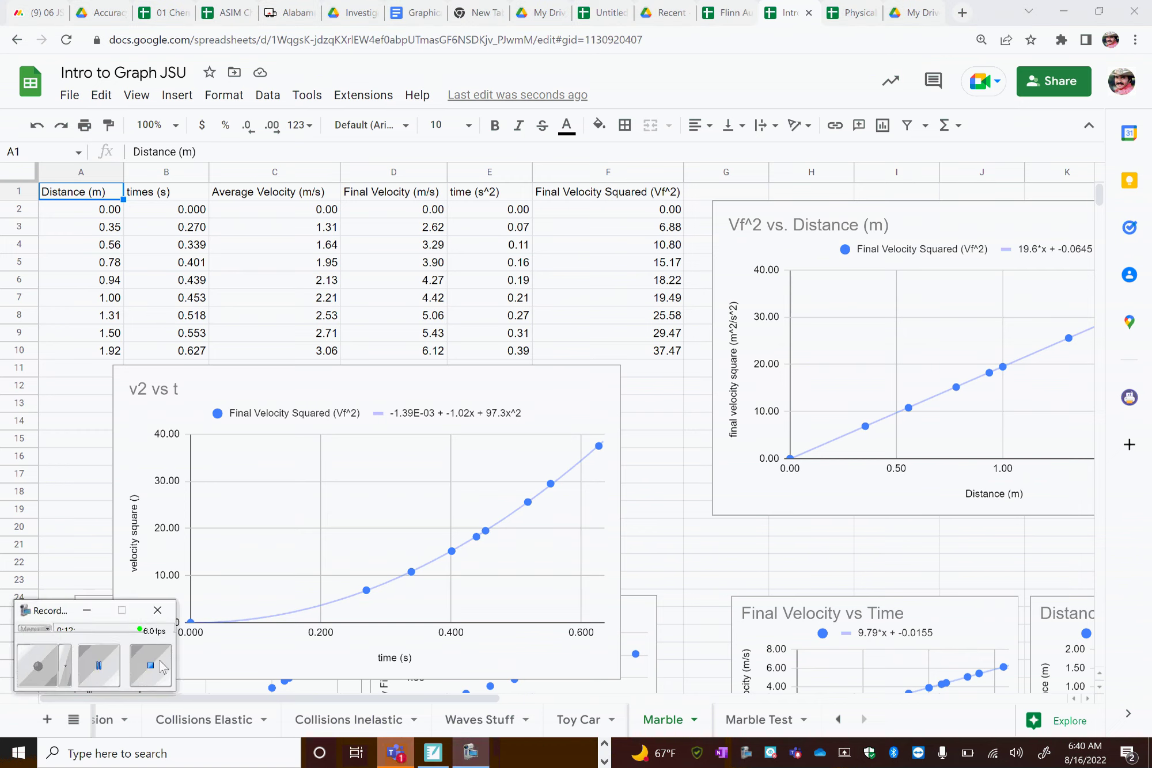